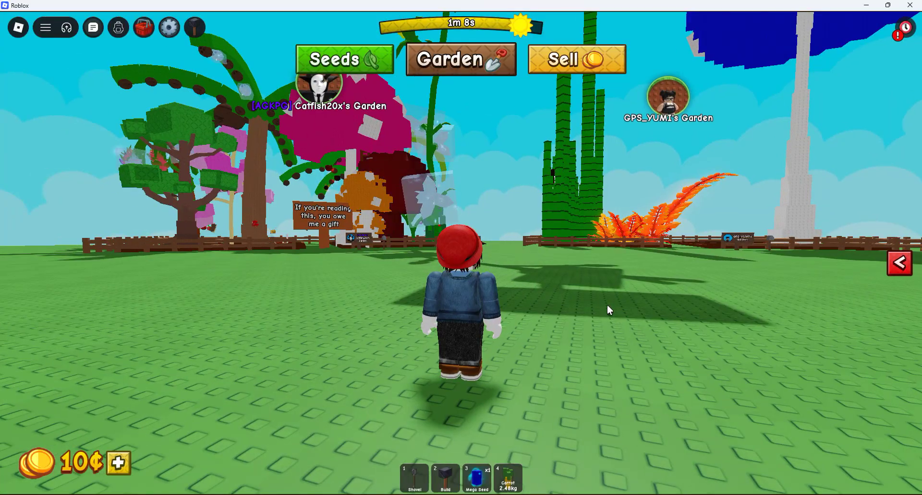
# Step: Tour the reference garden game, surveying its ring of market stalls and the surrounding garden plots
pyautogui.press('w')
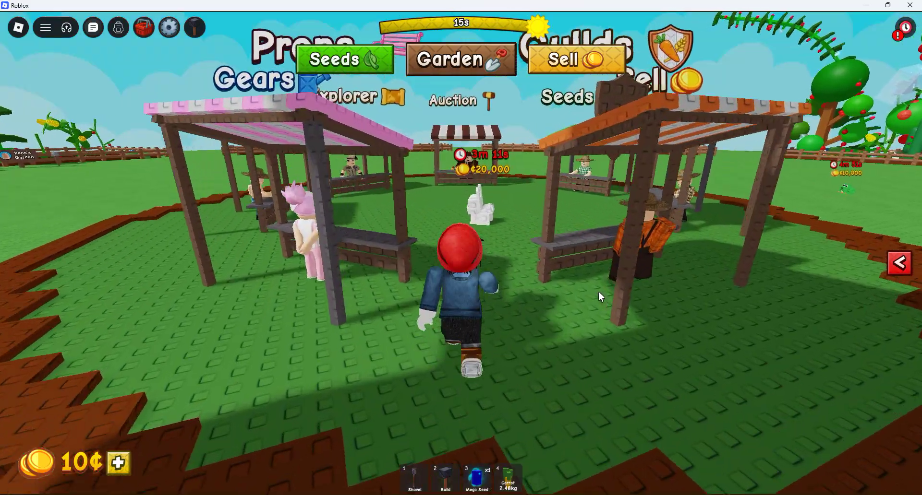
pyautogui.press('w')
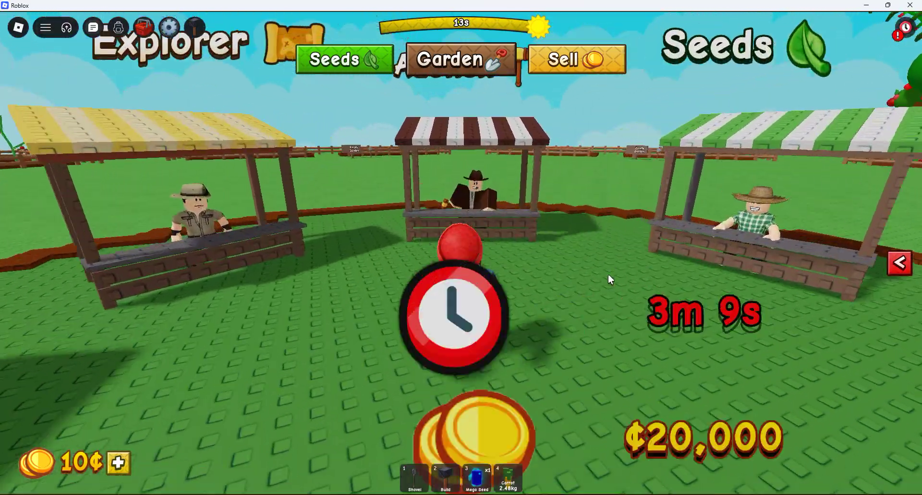
pyautogui.moveTo(608, 274); pyautogui.dragTo(612, 275, button='right')
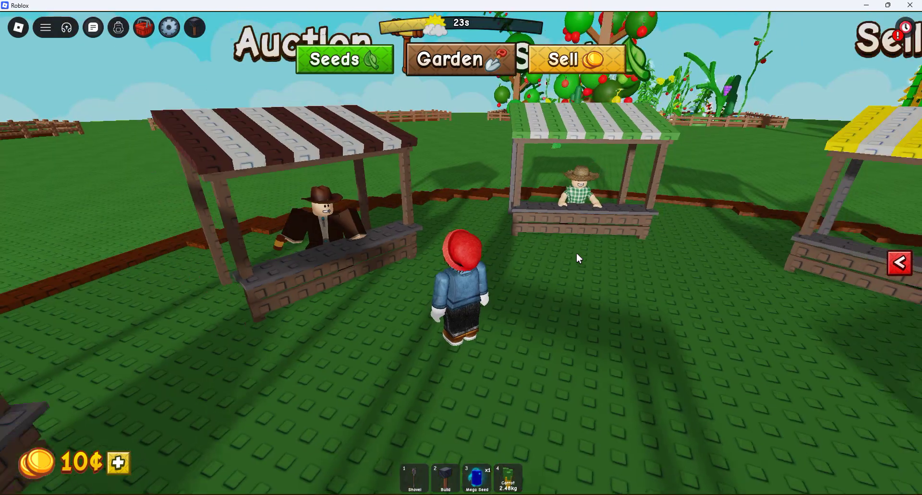
pyautogui.scroll(-10, 576, 252)
pyautogui.scroll(-5, 577, 253)
pyautogui.moveTo(577, 253); pyautogui.dragTo(575, 252, button='right')
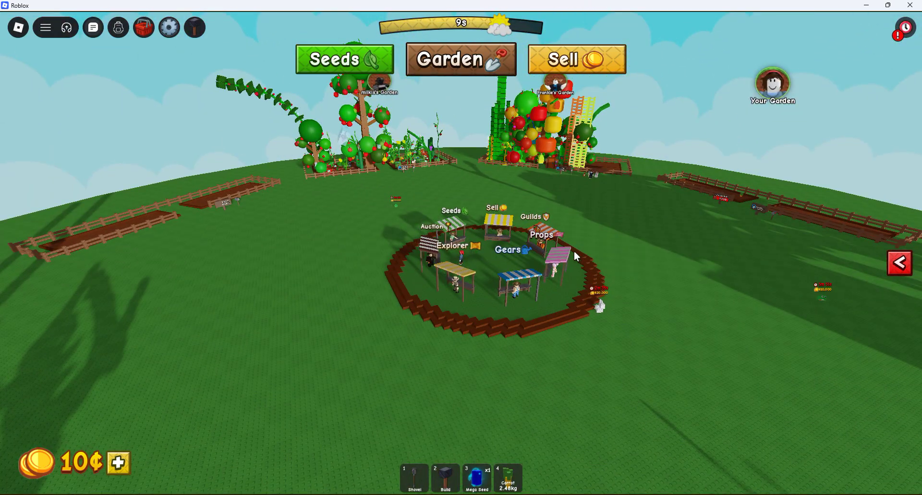
pyautogui.moveTo(410, 263); pyautogui.dragTo(380, 254, button='right')
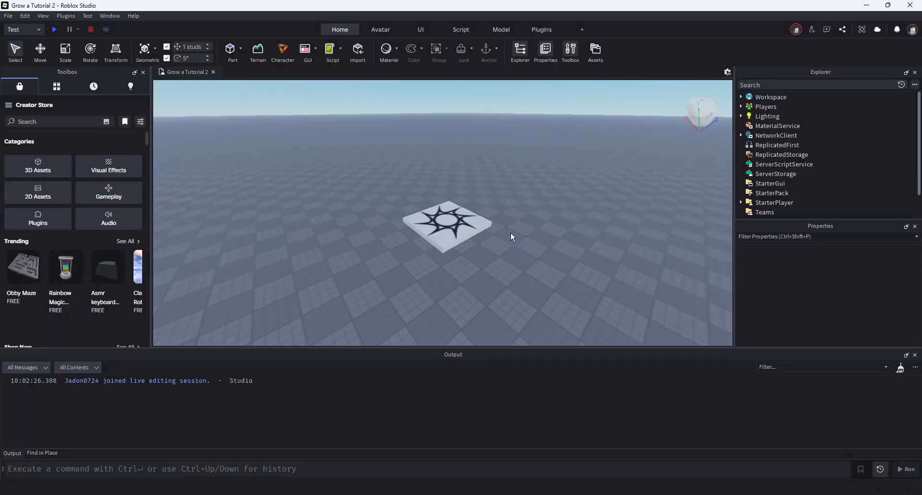
# Step: Switch to Roblox Studio and review the API services access option in the experience's security settings, then close the settings
pyautogui.moveTo(554, 229); pyautogui.dragTo(554, 229, button='right')
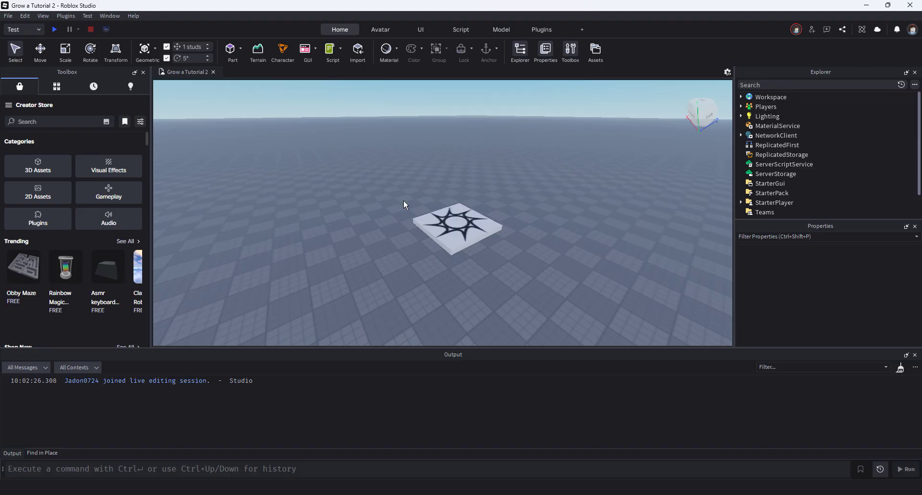
pyautogui.click(8, 15)
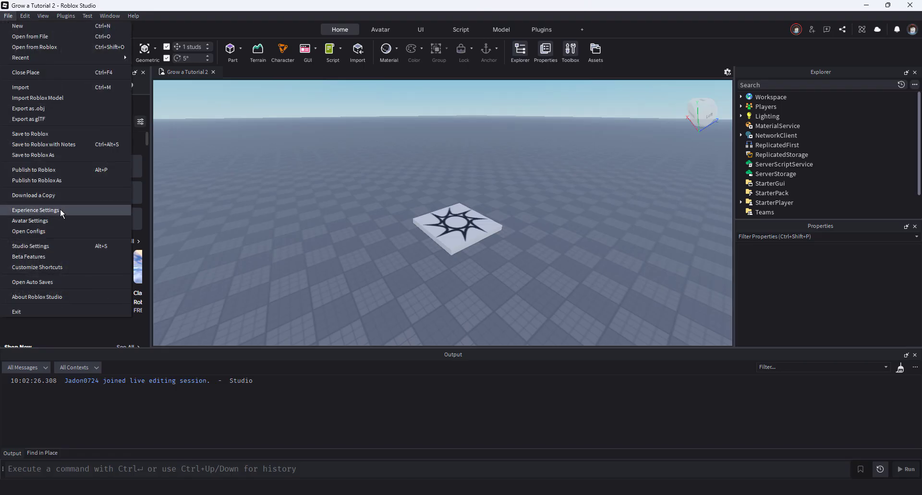
pyautogui.click(59, 208)
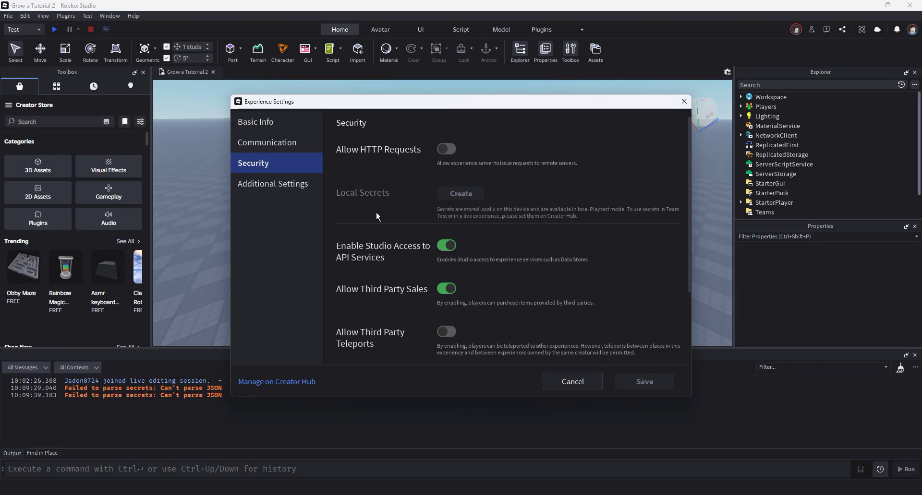
pyautogui.scroll(-1, 376, 210)
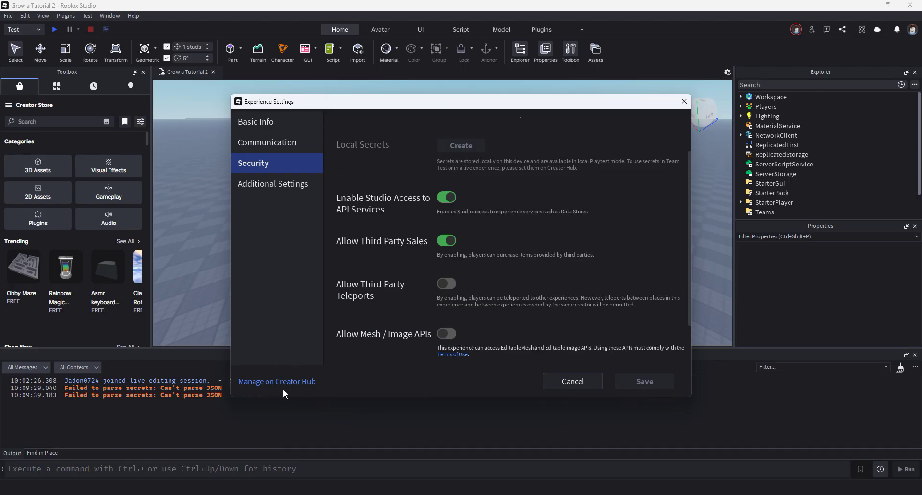
pyautogui.click(683, 101)
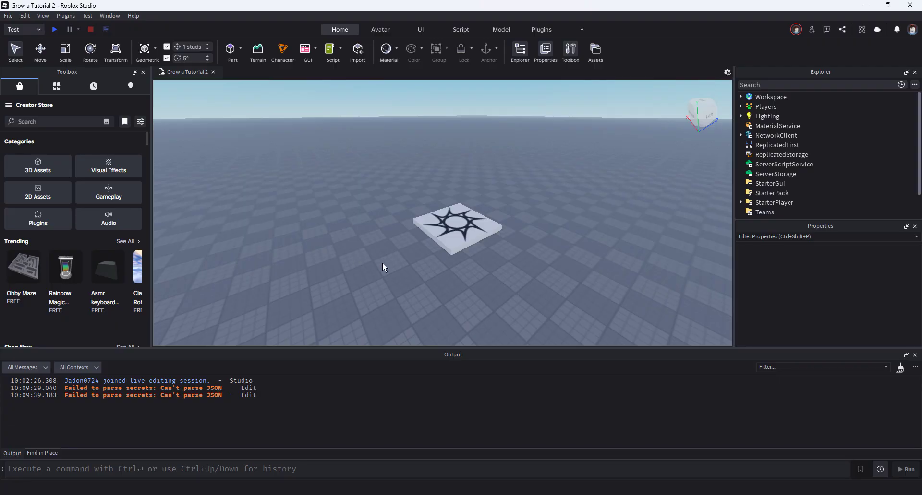
# Step: Change the shape of the Baseplate part in Workspace to Cylinder
pyautogui.click(741, 97)
pyautogui.click(766, 135)
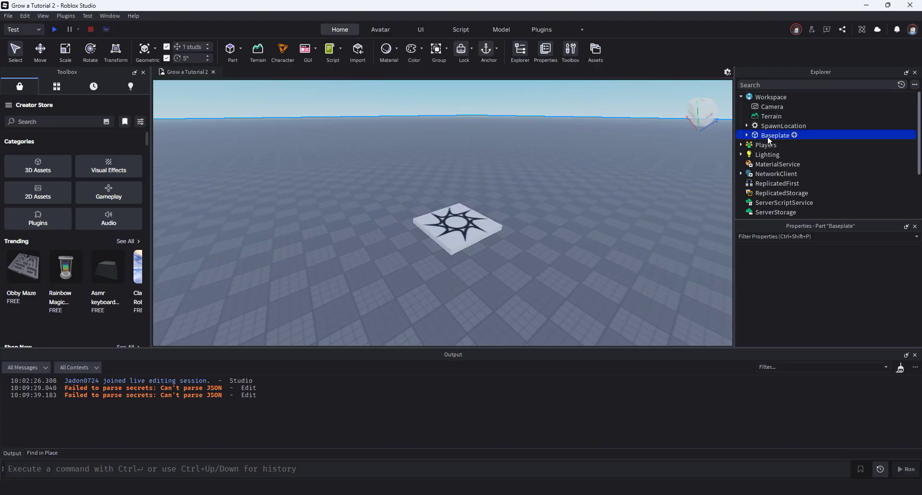
pyautogui.scroll(-6, 793, 252)
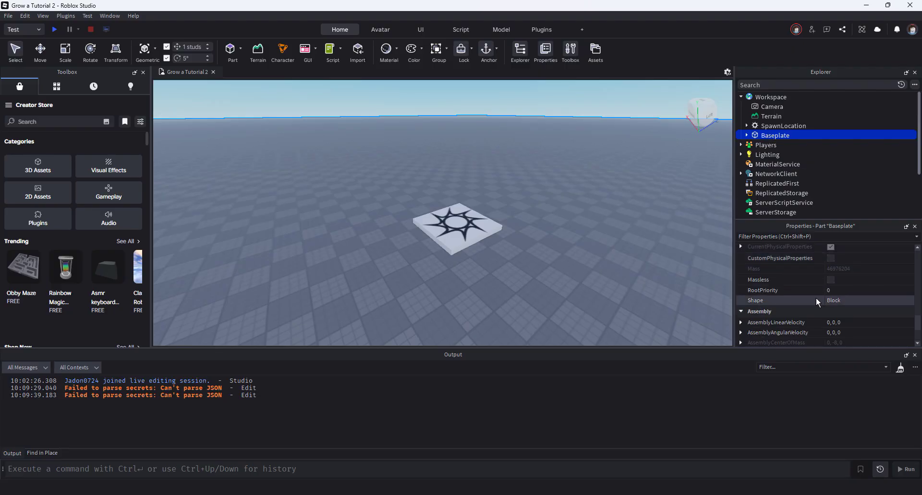
pyautogui.click(840, 300)
pyautogui.click(842, 300)
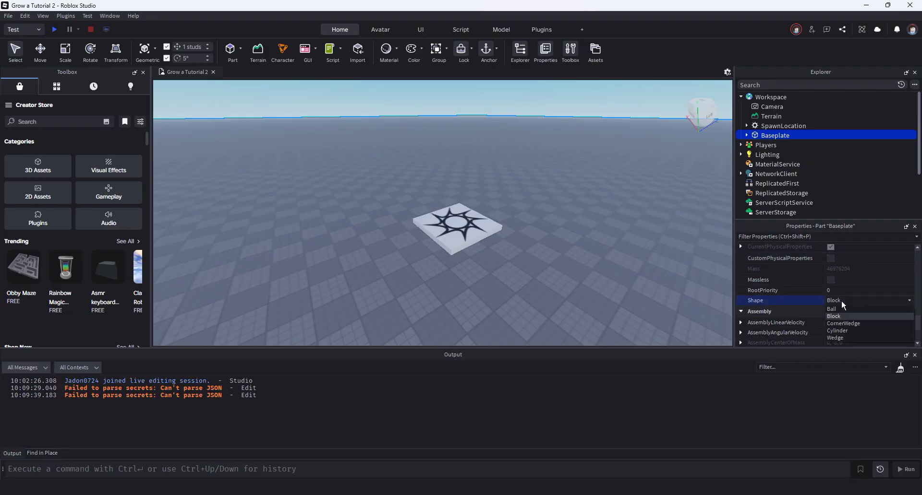
pyautogui.click(838, 332)
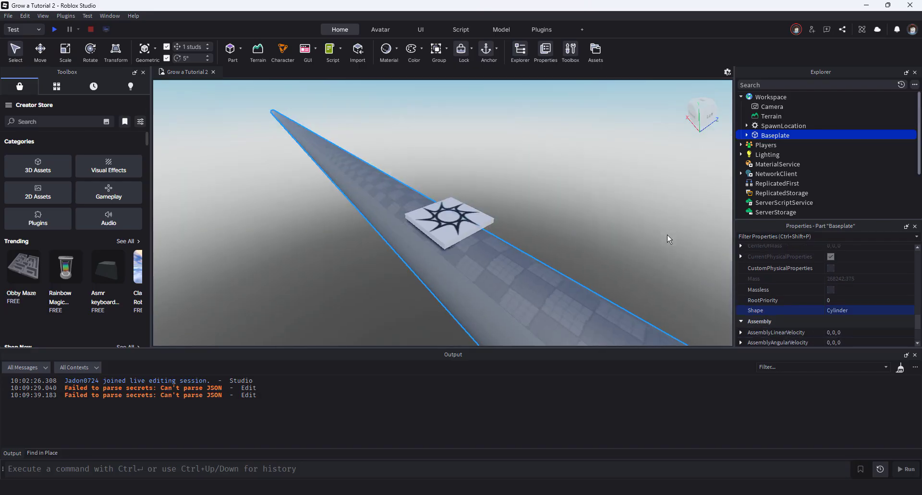
# Step: Rotate the cylindrical baseplate 90 degrees about the Z axis so its orientation is 0, 0, 90
pyautogui.moveTo(666, 235); pyautogui.dragTo(667, 234, button='right')
pyautogui.hotkey('ctrl', '4')
pyautogui.moveTo(578, 176); pyautogui.dragTo(567, 174, button='right')
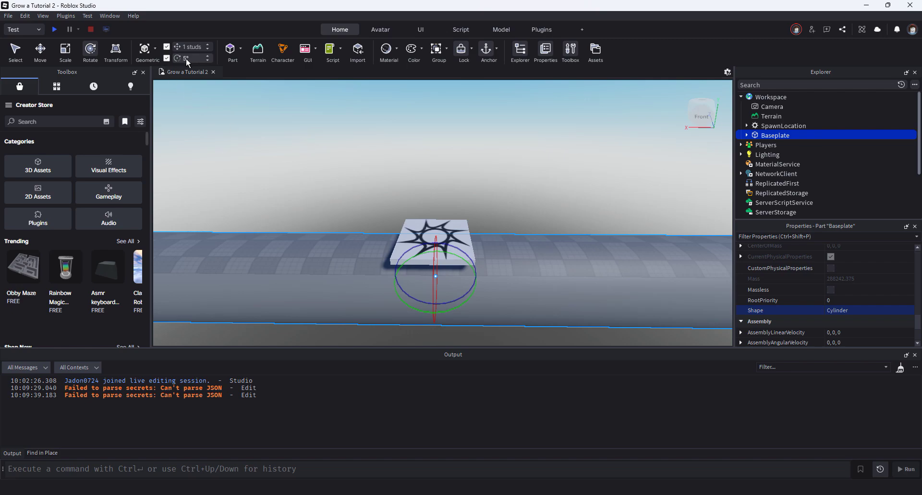
pyautogui.moveTo(456, 247); pyautogui.dragTo(612, 278)
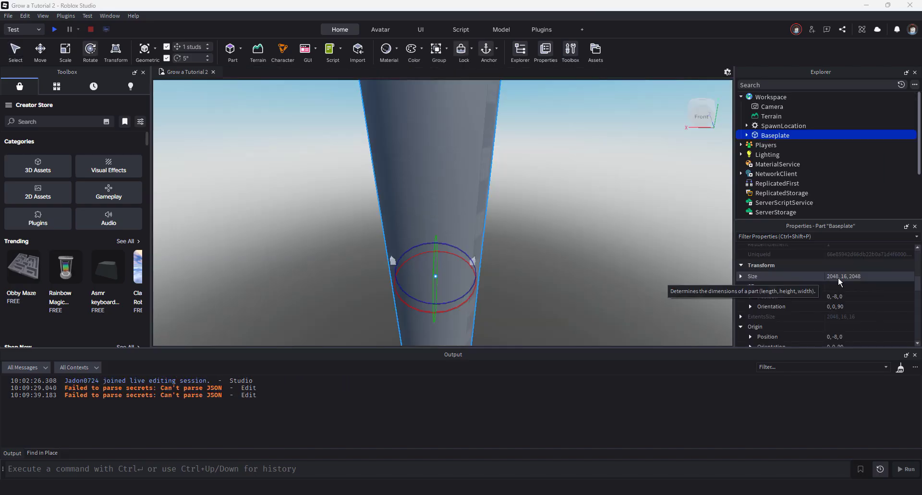
# Step: Set the baseplate's size to 10, 400, 400
pyautogui.click(831, 280)
pyautogui.doubleClick(831, 280)
pyautogui.write('10')
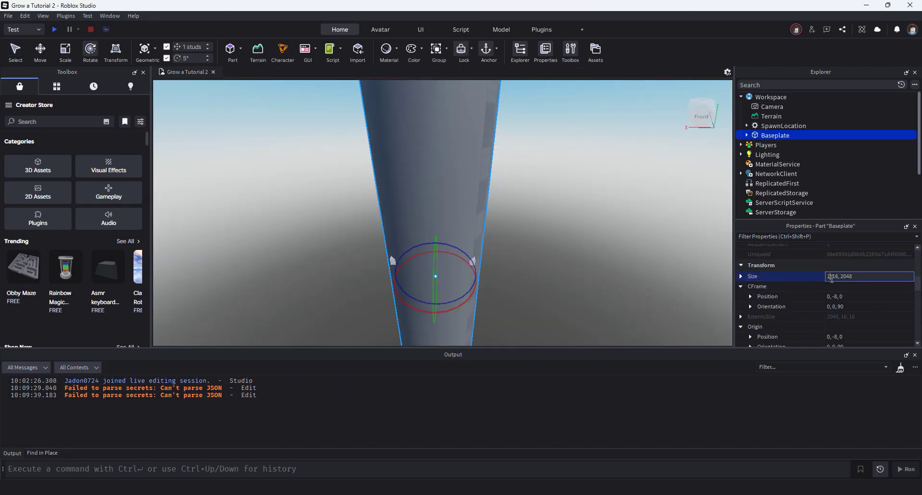
pyautogui.doubleClick(837, 280)
pyautogui.write('400, 400')
pyautogui.press('Return')
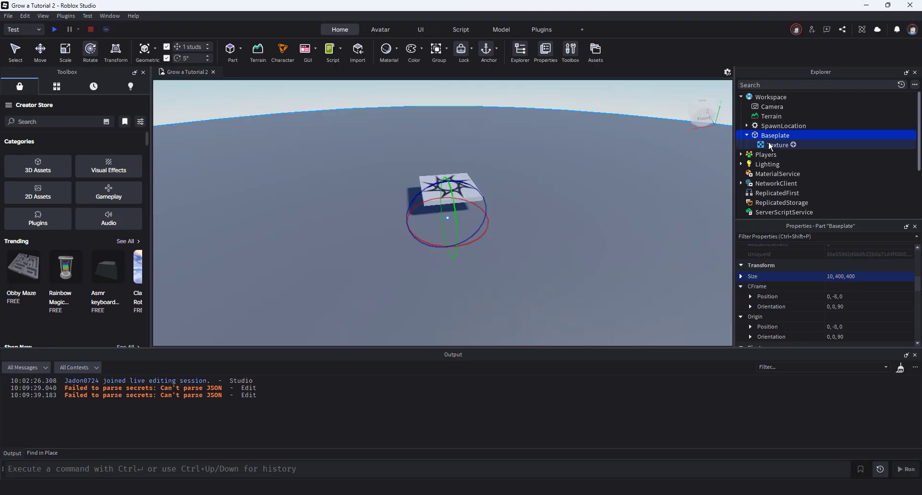
# Step: Set the face of the baseplate's texture to Right so it covers the upper side of the disc
pyautogui.click(769, 143)
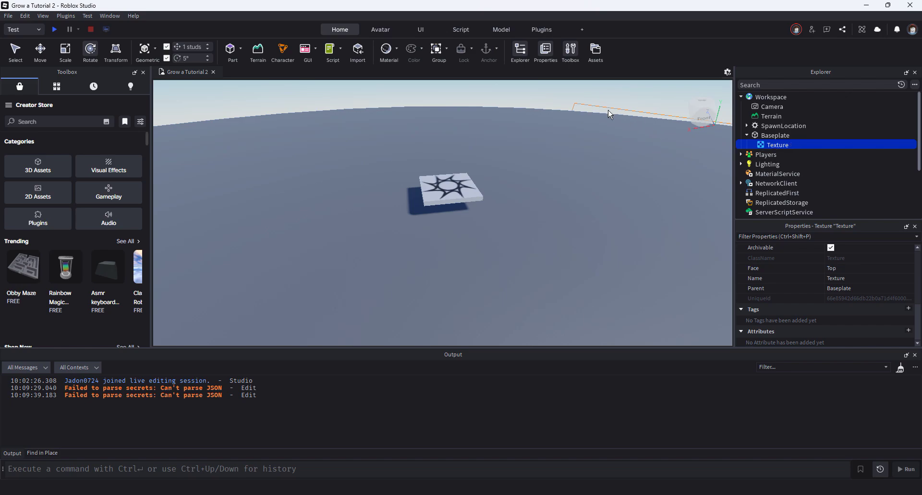
pyautogui.scroll(1, 777, 253)
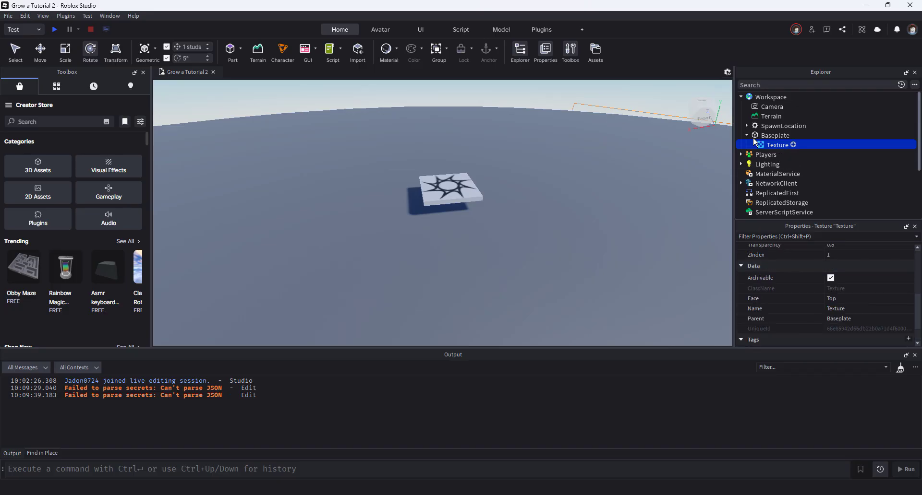
pyautogui.click(842, 299)
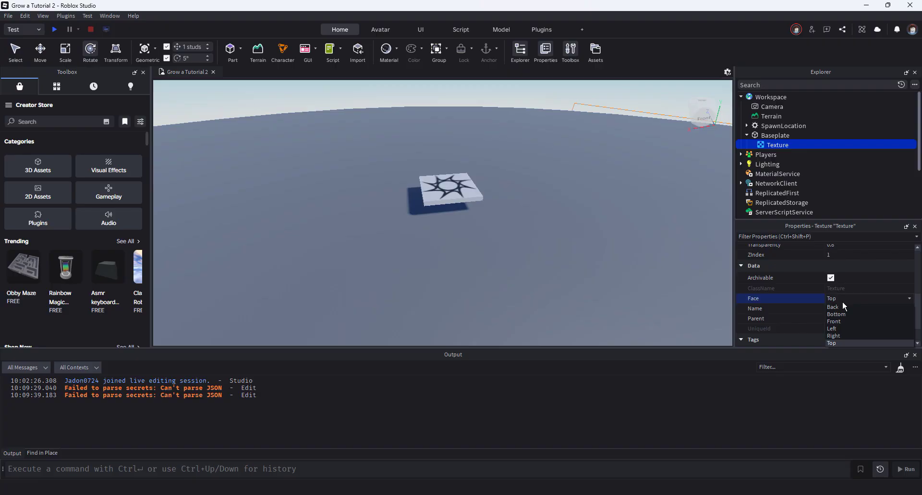
pyautogui.click(836, 328)
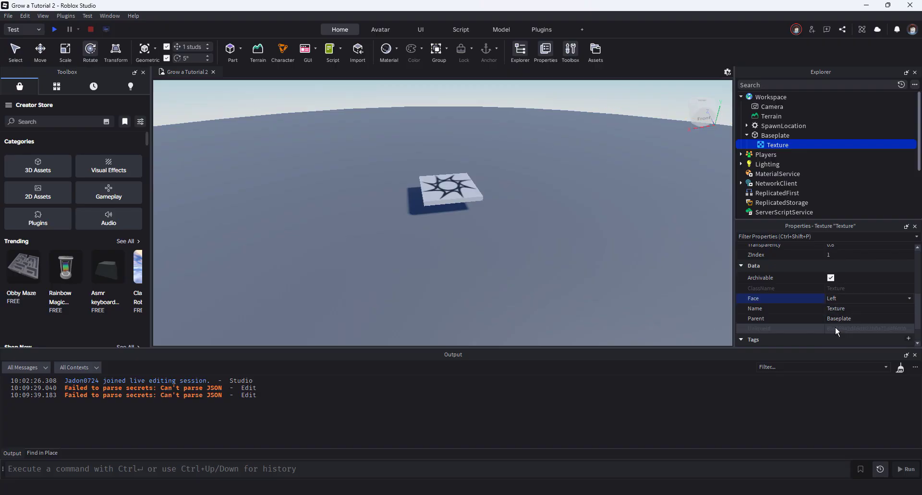
pyautogui.scroll(-2, 840, 300)
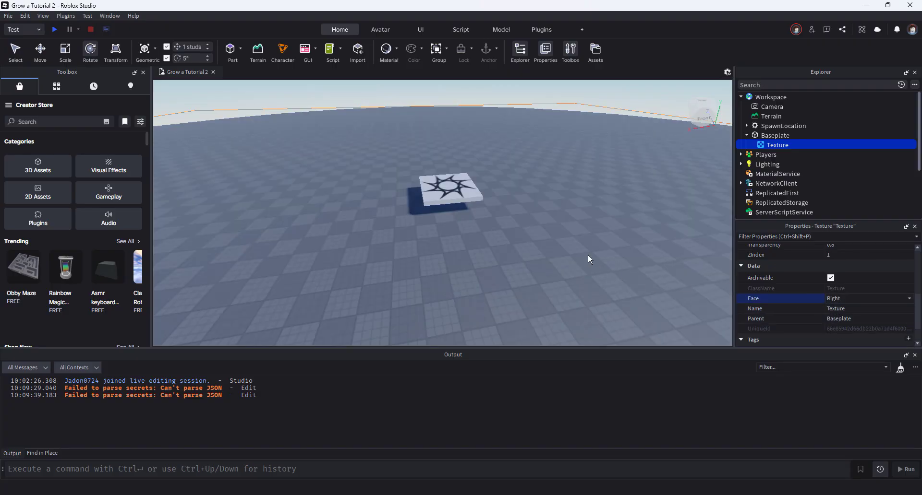
pyautogui.moveTo(588, 254); pyautogui.dragTo(585, 246, button='right')
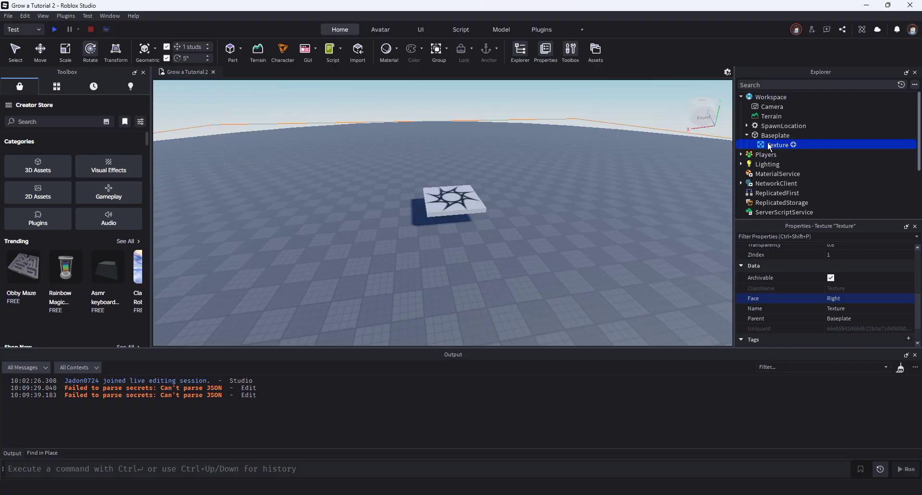
pyautogui.click(793, 136)
pyautogui.write('d')
pyautogui.click(262, 148)
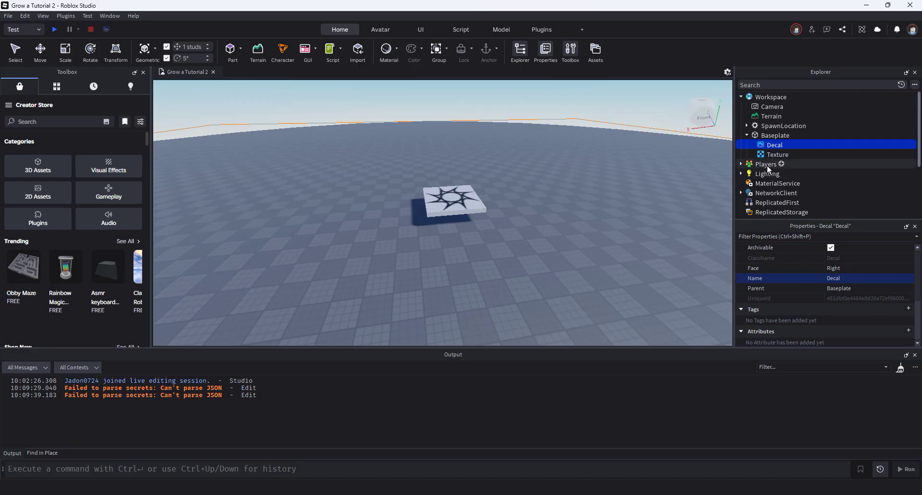
pyautogui.press('Delete')
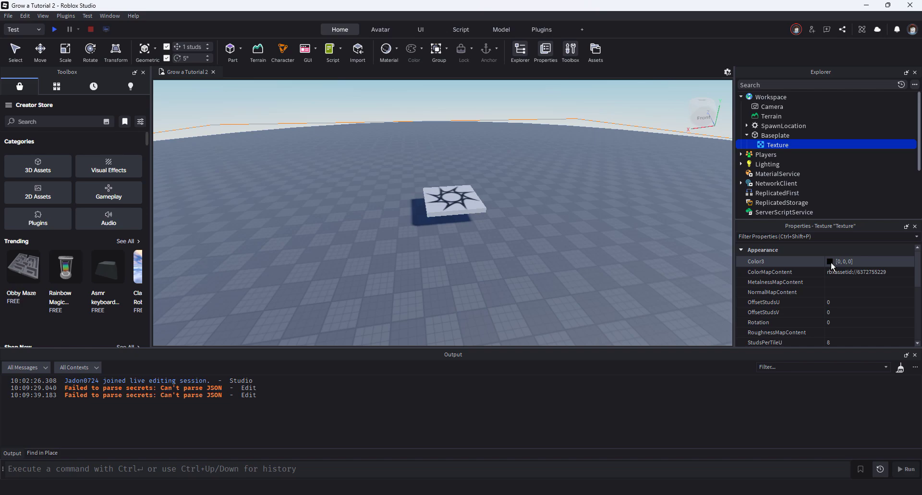
# Step: Set the baseplate texture's colour to green (0, 170, 0)
pyautogui.click(829, 262)
pyautogui.click(541, 202)
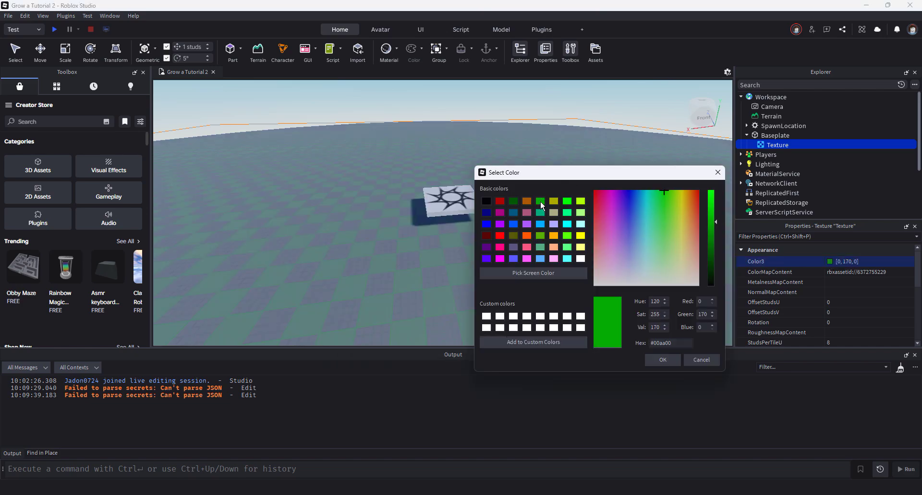
pyautogui.doubleClick(673, 360)
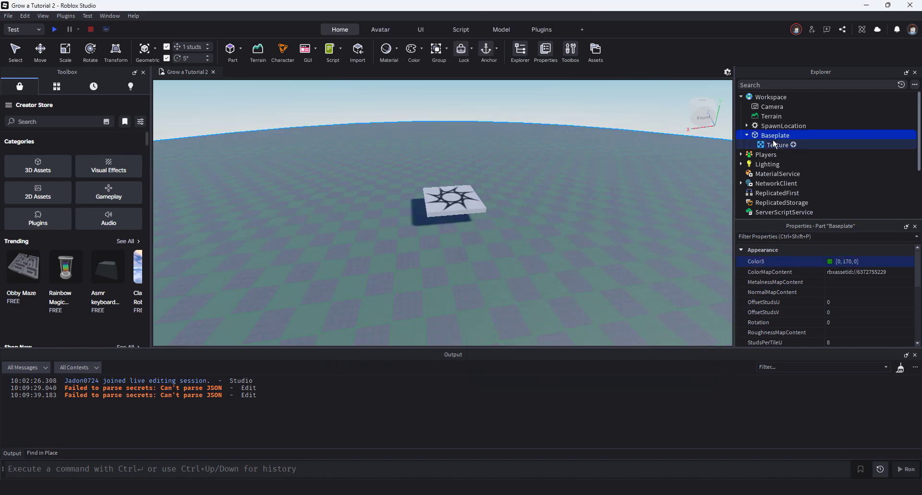
# Step: Set the baseplate's BrickColor to Forest green and darken its texture's colour to a very dark green
pyautogui.click(831, 264)
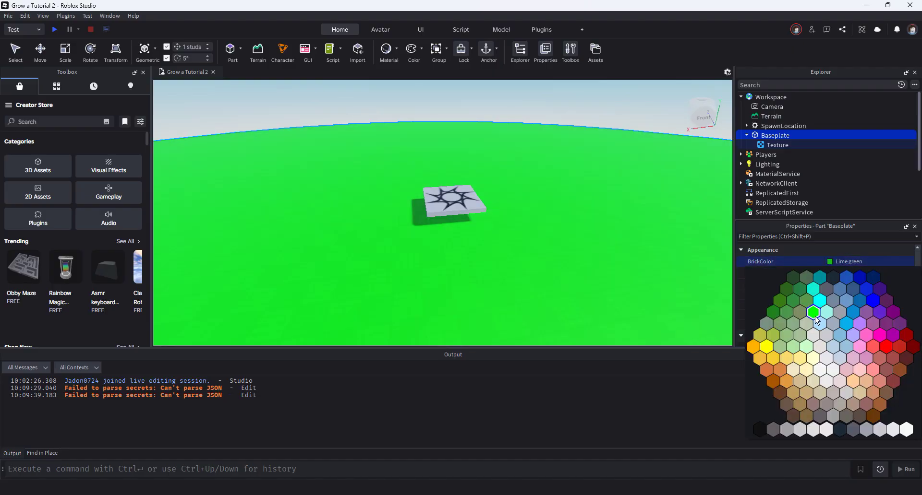
pyautogui.click(774, 313)
pyautogui.click(774, 314)
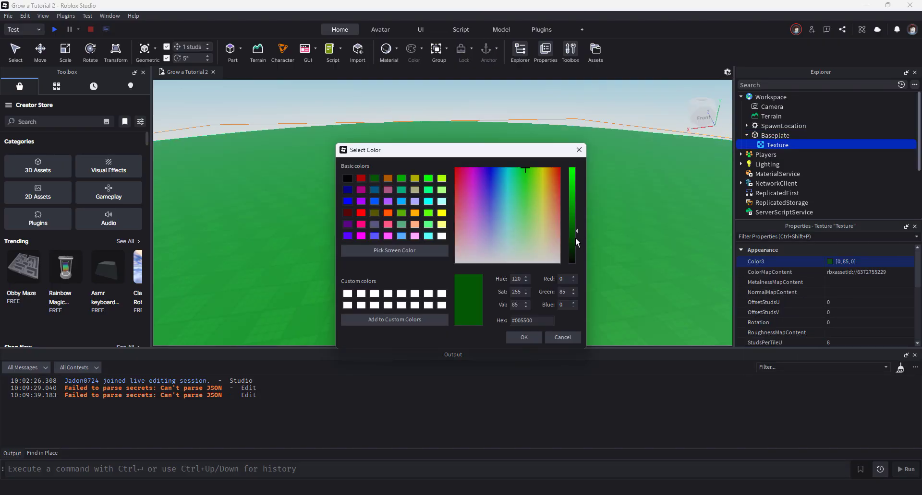
pyautogui.moveTo(575, 238); pyautogui.dragTo(572, 251)
pyautogui.click(534, 338)
# Step: Rename the Baseplate part as Ground
pyautogui.click(768, 135)
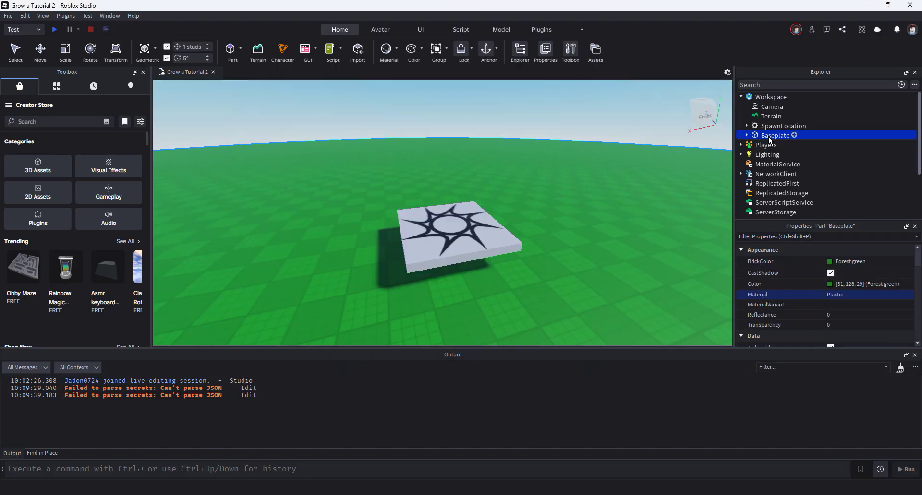
pyautogui.click(768, 137)
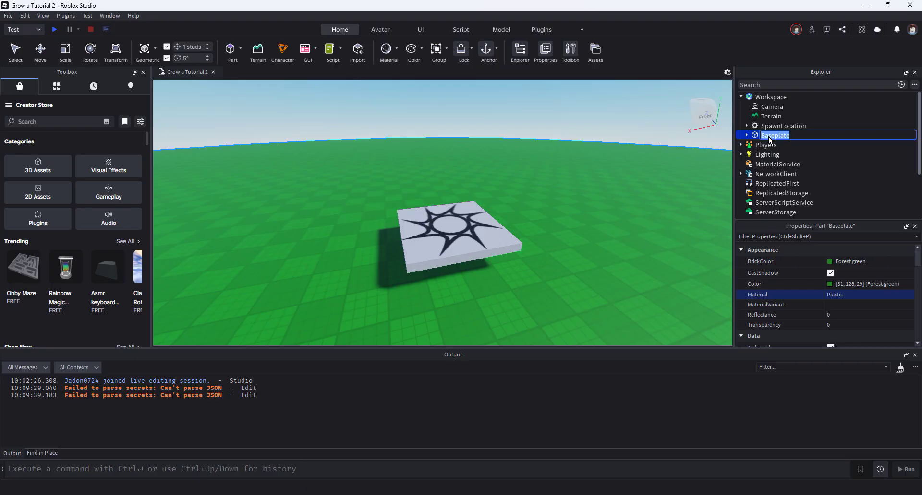
pyautogui.scroll(-3, 784, 295)
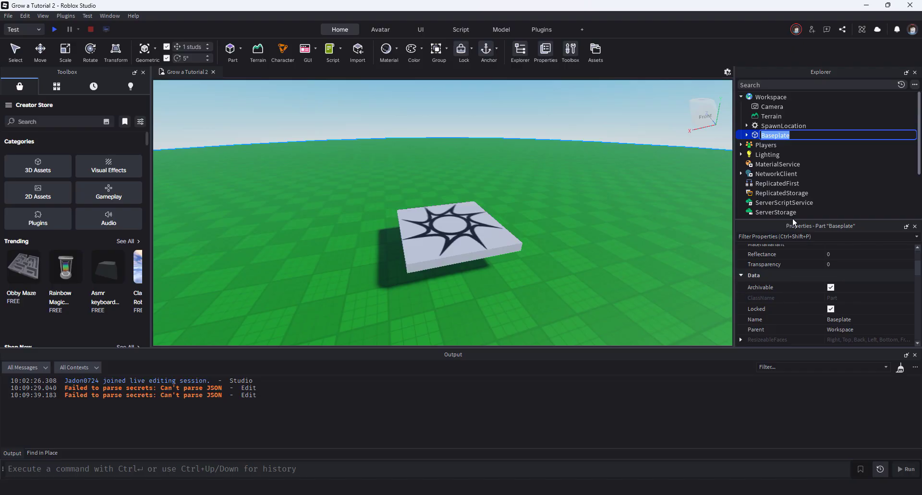
pyautogui.write('Ground')
pyautogui.press('Return')
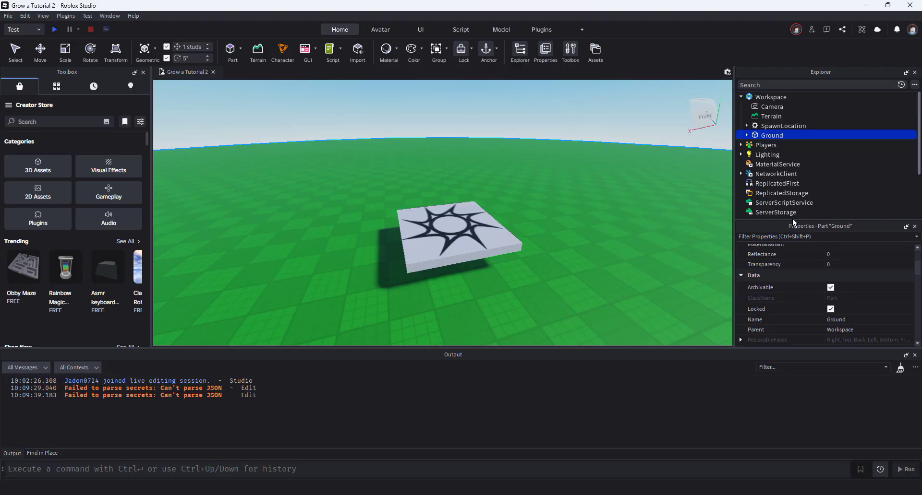
# Step: Group the Ground part into a new folder in the Workspace and name the folder Map
pyautogui.rightClick(774, 136)
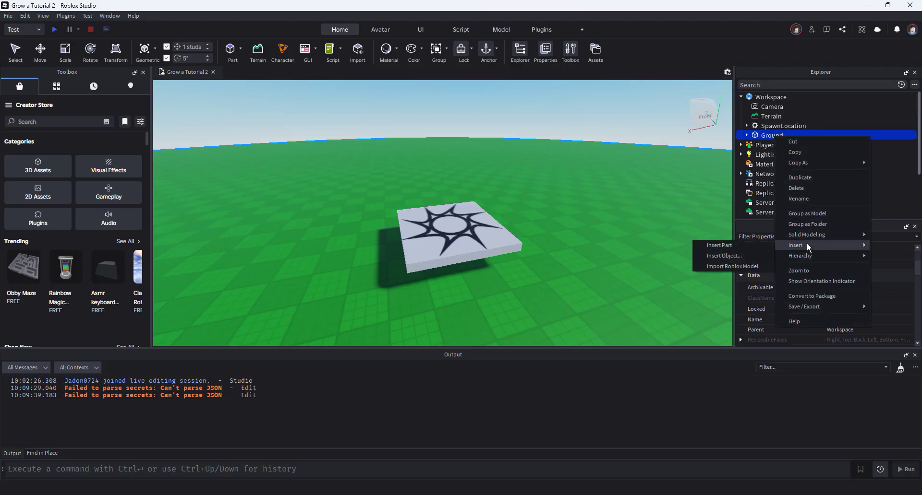
pyautogui.click(809, 226)
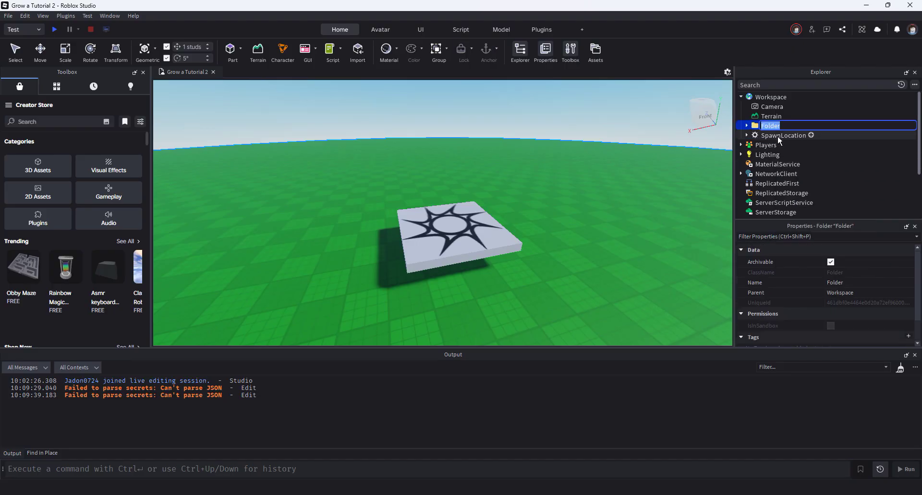
pyautogui.write('m')
pyautogui.press('BackSpace')
pyautogui.write('Map')
pyautogui.press('Return')
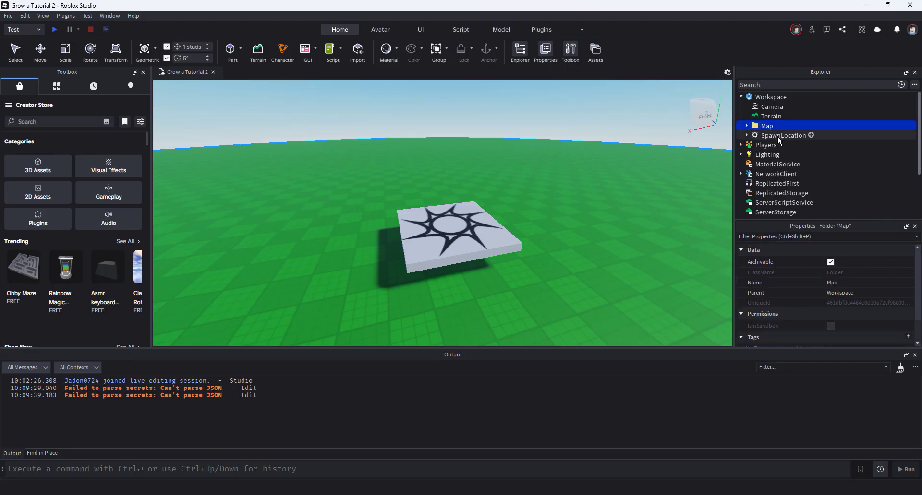
# Step: Lower the SpawnLocation by 1 stud so it sinks into the ground
pyautogui.press('s')
pyautogui.moveTo(571, 195); pyautogui.dragTo(562, 174, button='right')
pyautogui.click(509, 214)
pyautogui.press('w')
pyautogui.hotkey('ctrl', '2')
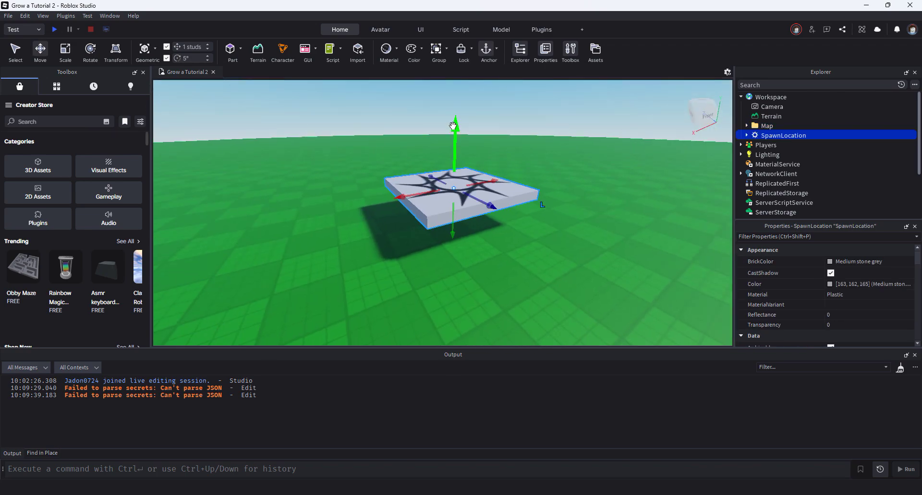
pyautogui.moveTo(455, 129); pyautogui.dragTo(454, 163)
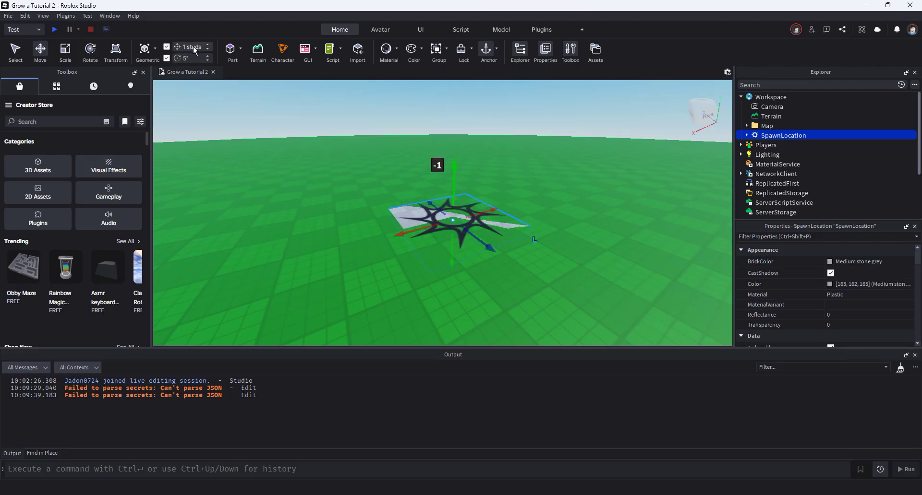
# Step: Set the SpawnLocation's transparency to 1 and make its decal fully transparent too
pyautogui.click(840, 325)
pyautogui.write('1')
pyautogui.press('Return')
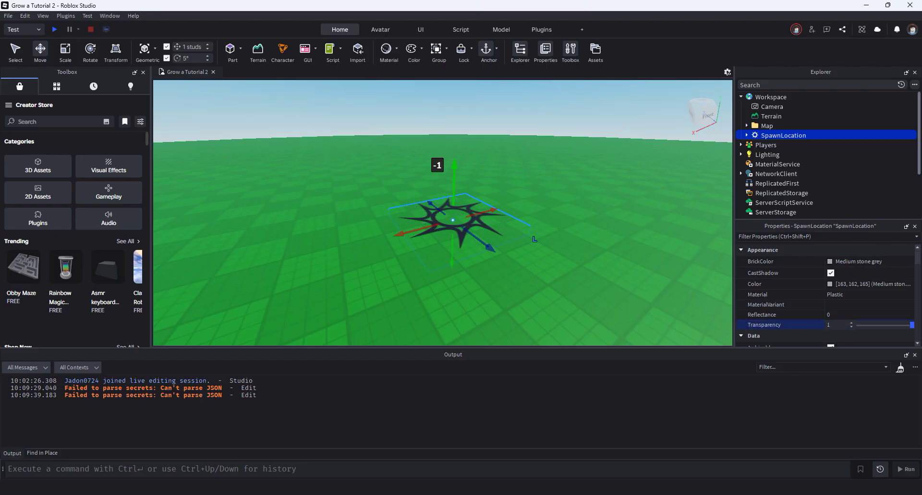
pyautogui.click(747, 135)
pyautogui.click(767, 144)
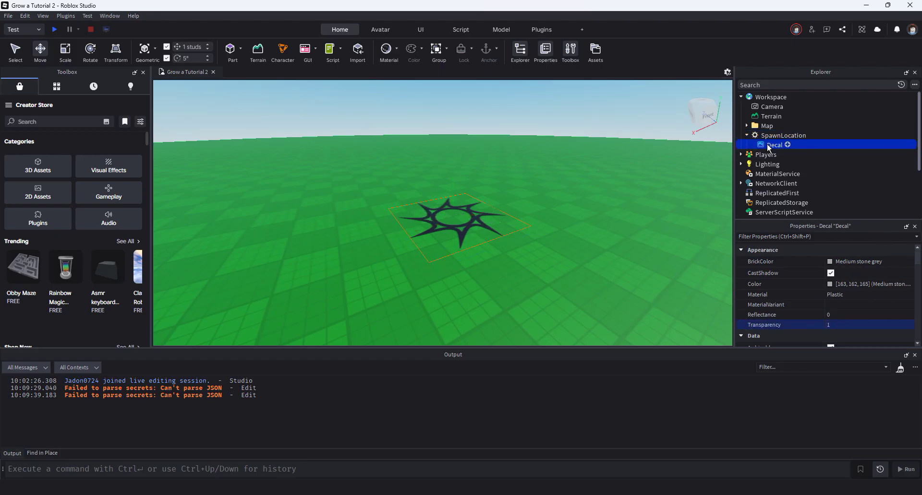
pyautogui.scroll(-1, 808, 303)
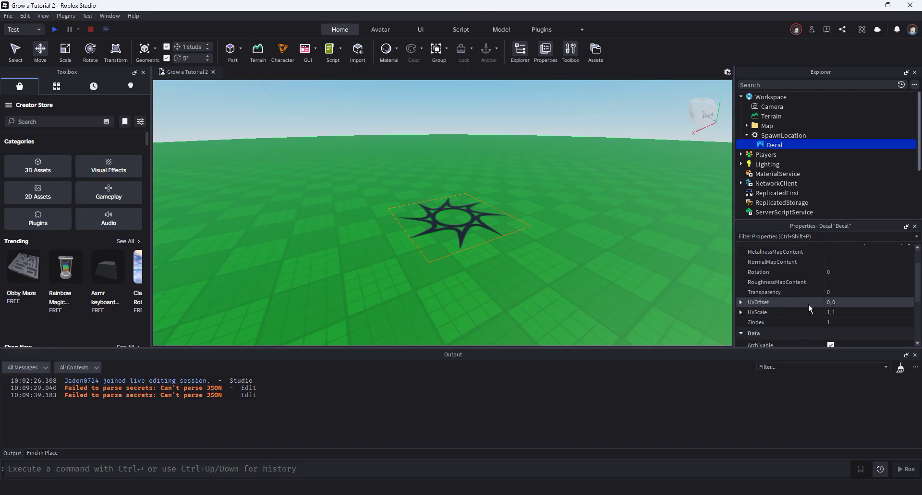
pyautogui.click(838, 292)
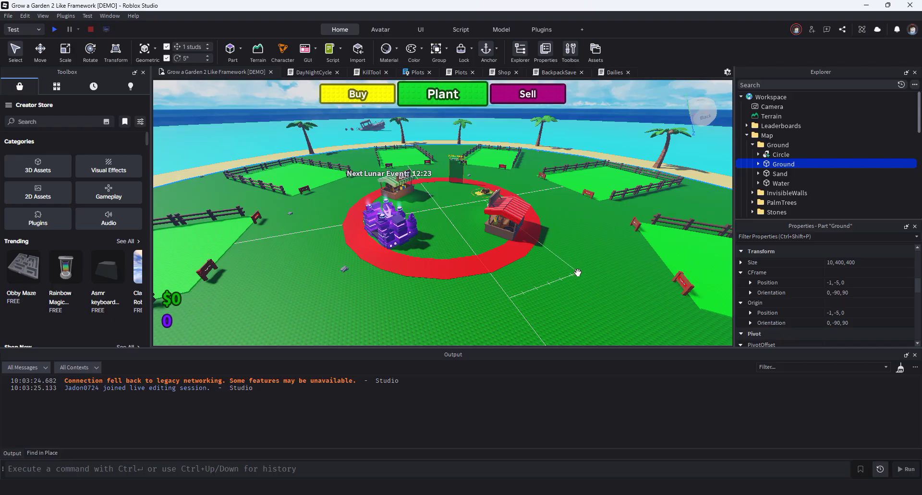
# Step: Duplicate the Ground part inside the Map folder and lower the copy by 1 stud
pyautogui.scroll(-3, 580, 270)
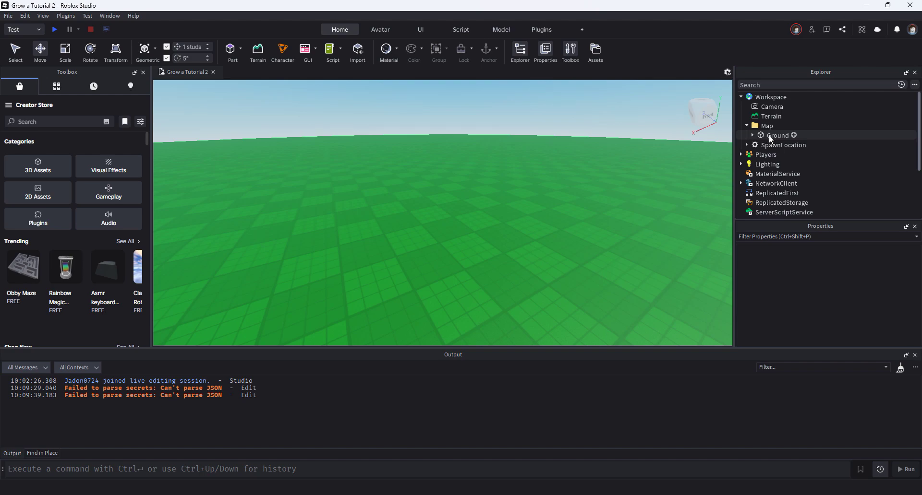
pyautogui.click(768, 134)
pyautogui.press('f')
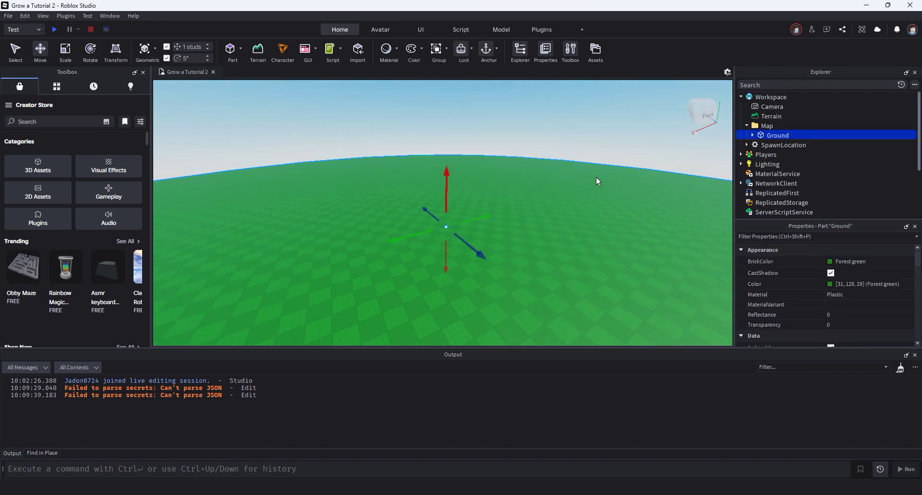
pyautogui.press('d')
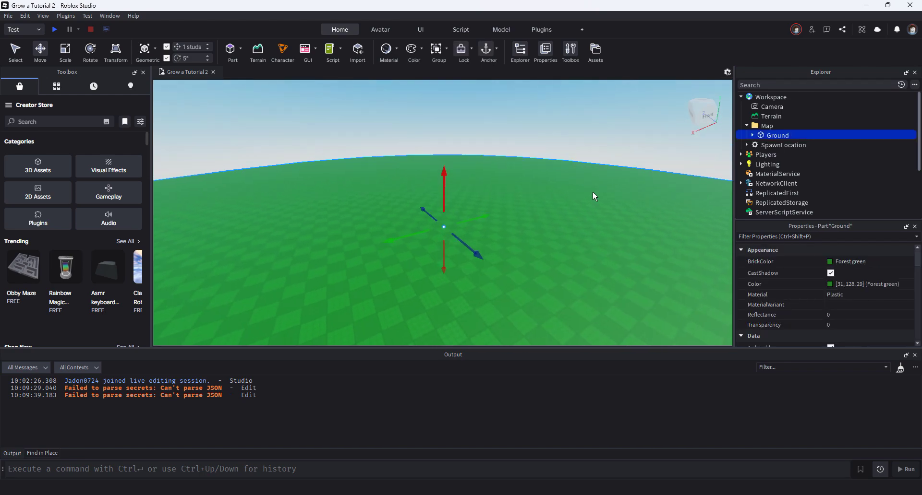
pyautogui.hotkey('ctrl', 'd')
pyautogui.moveTo(593, 192); pyautogui.dragTo(516, 203, button='right')
pyautogui.moveTo(477, 169); pyautogui.dragTo(476, 170)
# Step: Set the size of the duplicated ground disc to 10, 500, 500
pyautogui.click(838, 261)
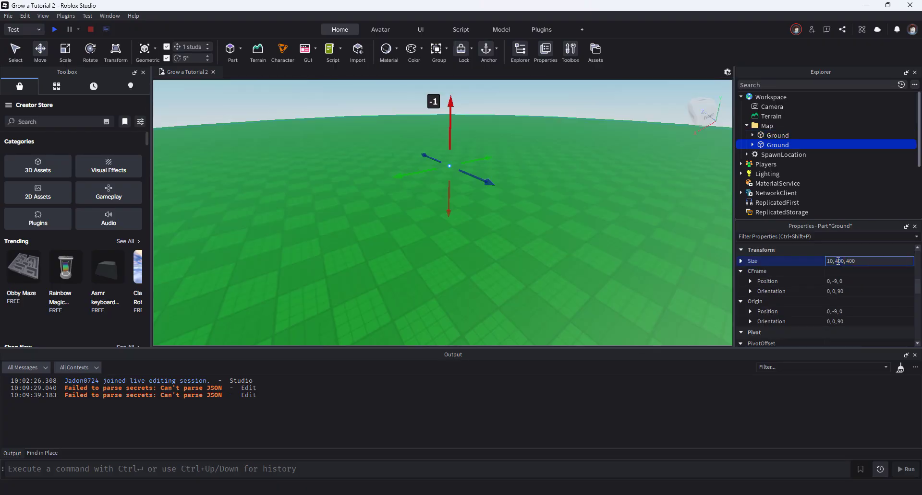
pyautogui.press('BackSpace')
pyautogui.write('5')
pyautogui.press('Return')
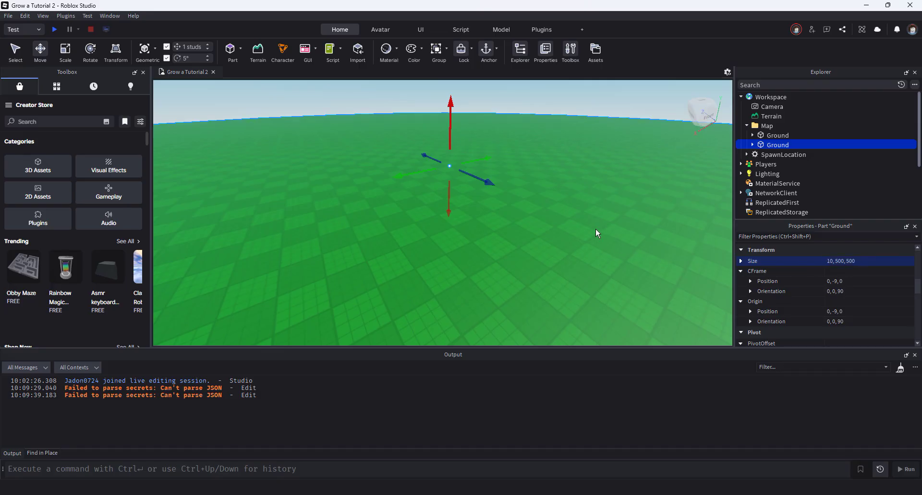
pyautogui.moveTo(595, 228); pyautogui.dragTo(595, 229, button='right')
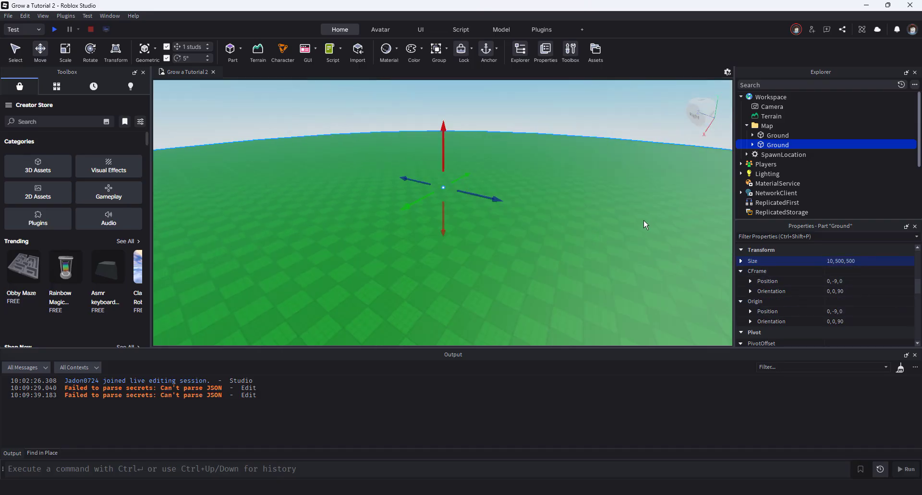
# Step: Set the larger disc's BrickColor to Olive and adjust the colour of its texture
pyautogui.moveTo(647, 231); pyautogui.dragTo(615, 247, button='right')
pyautogui.scroll(5, 785, 272)
pyautogui.click(834, 262)
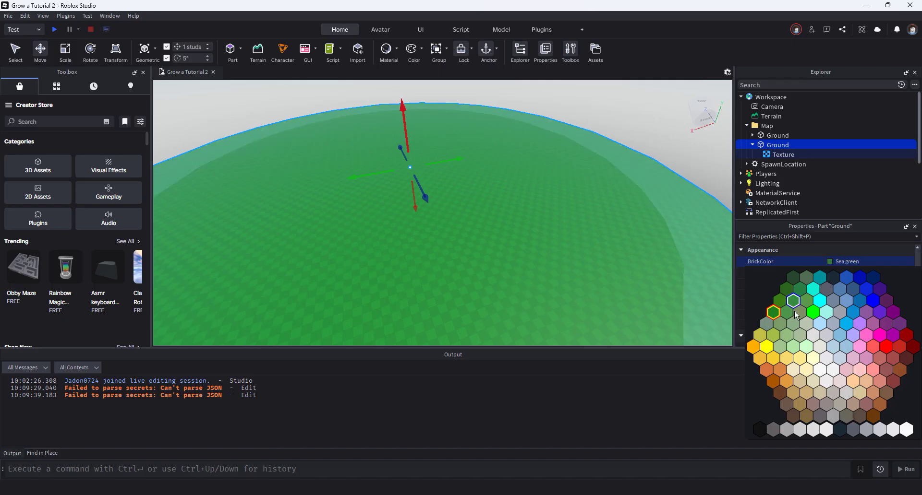
pyautogui.click(768, 347)
pyautogui.click(783, 155)
pyautogui.click(830, 261)
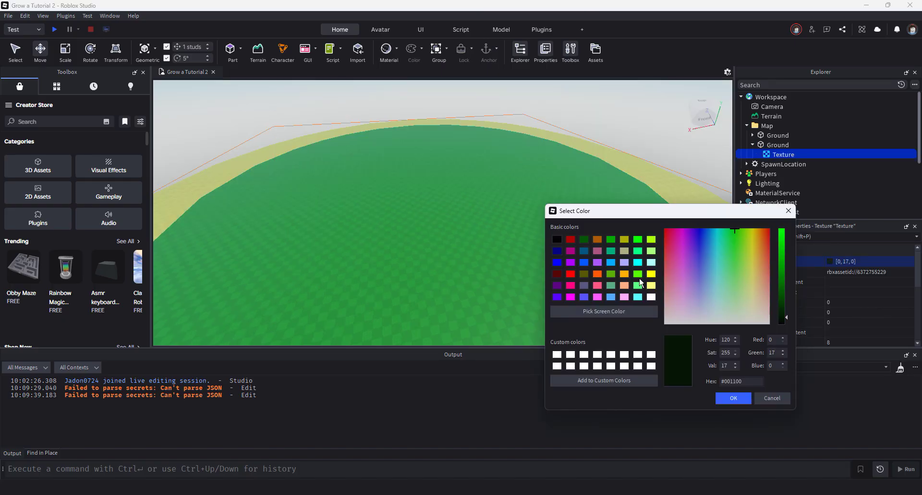
pyautogui.click(744, 399)
# Step: Rename the larger olive disc as Sand
pyautogui.moveTo(618, 250); pyautogui.dragTo(618, 250, button='right')
pyautogui.doubleClick(771, 146)
pyautogui.write('Sand')
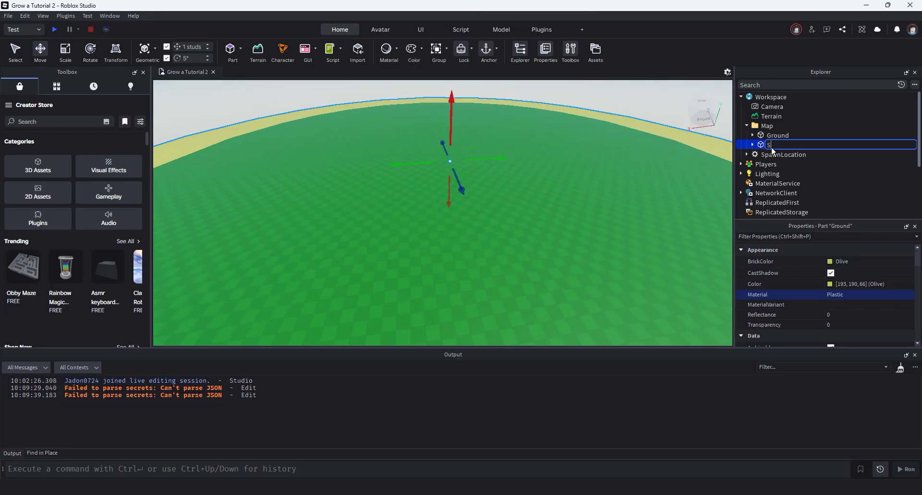
pyautogui.press('Return')
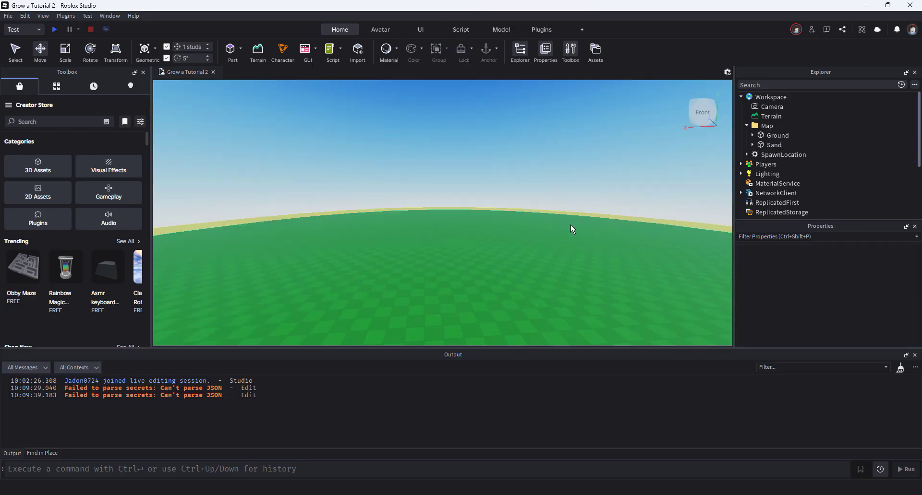
# Step: Delete the existing Sky object from Lighting
pyautogui.moveTo(571, 229); pyautogui.dragTo(490, 175, button='right')
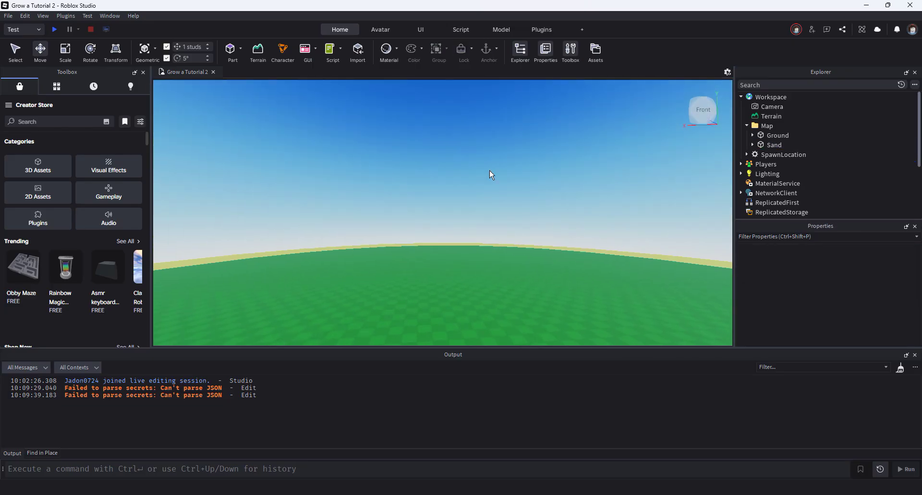
pyautogui.scroll(-2, 740, 133)
pyautogui.click(741, 132)
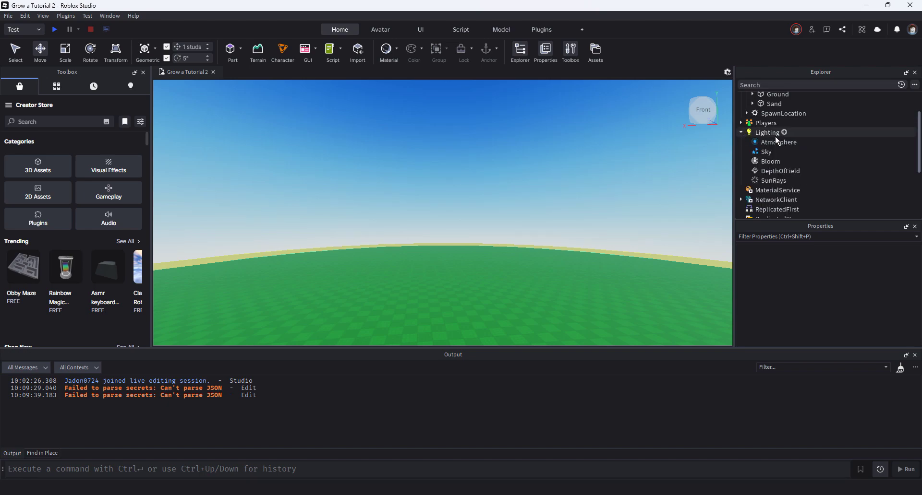
pyautogui.click(764, 152)
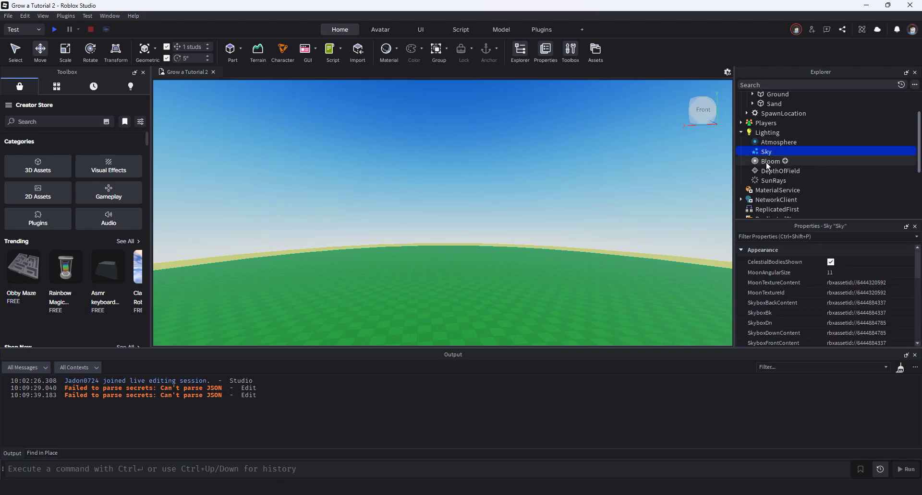
pyautogui.press('Delete')
pyautogui.moveTo(519, 230); pyautogui.dragTo(503, 248, button='right')
pyautogui.moveTo(491, 192); pyautogui.dragTo(435, 182, button='right')
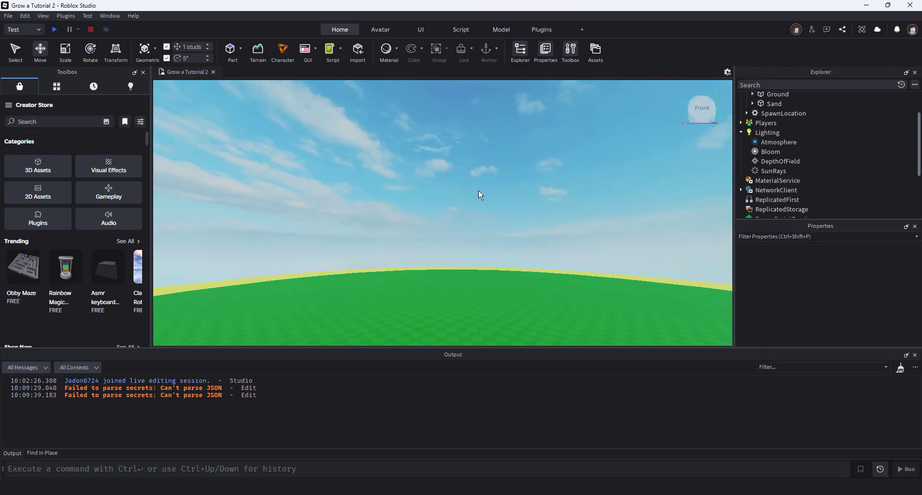
# Step: Search the Creator Store for sky and insert the free Realistic Sky asset
pyautogui.click(58, 122)
pyautogui.write('sky')
pyautogui.press('Return')
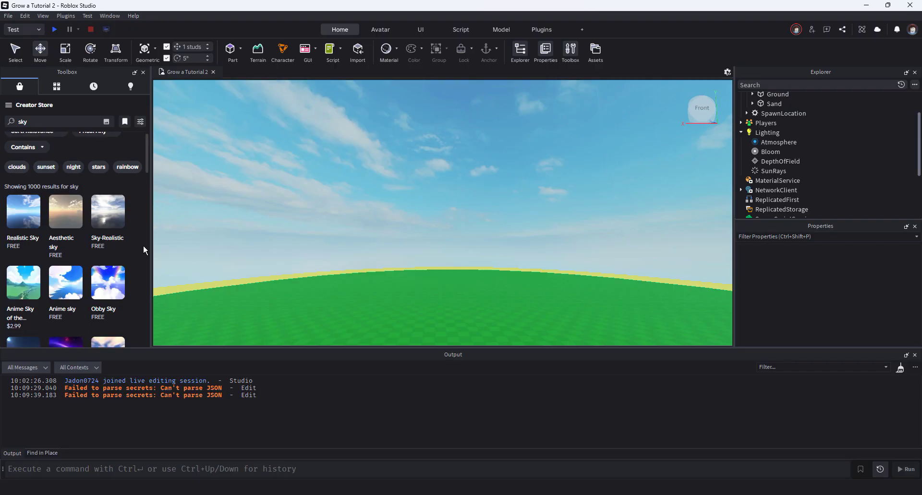
pyautogui.moveTo(19, 235)
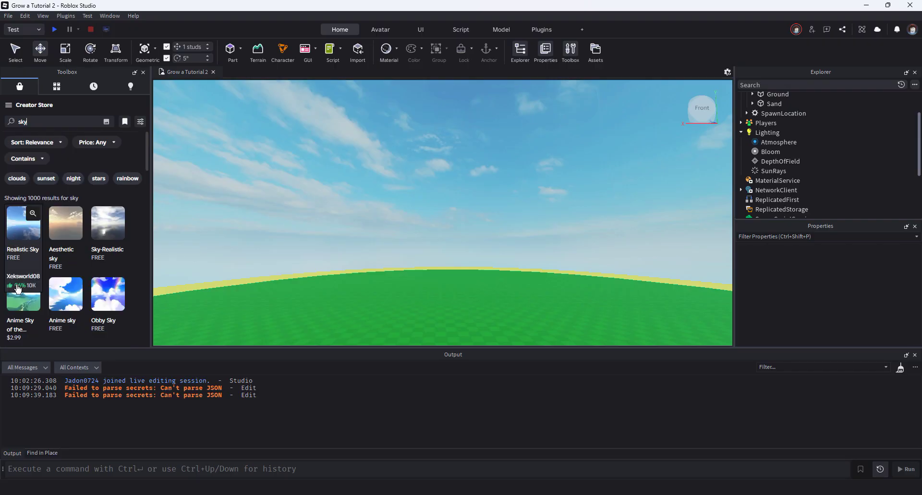
pyautogui.click(23, 224)
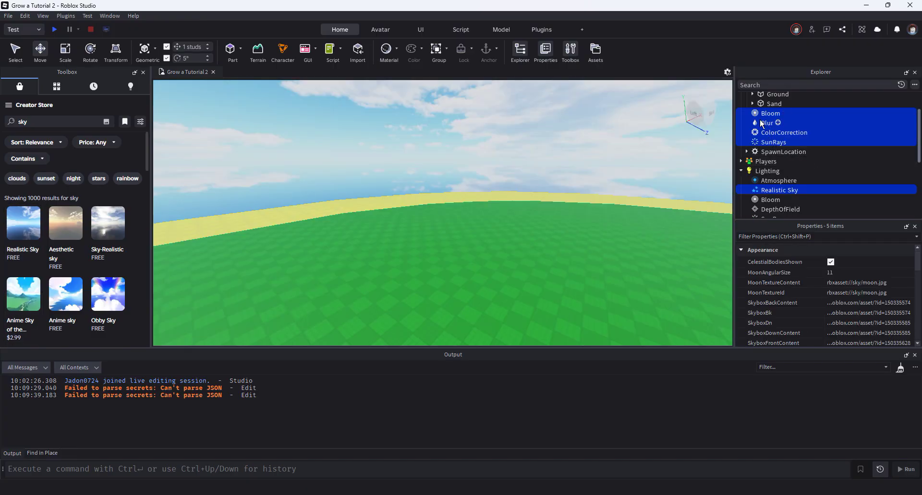
# Step: Delete the original Atmosphere, Bloom, DepthOfField and SunRays from Lighting and move the inserted Bloom, Blur, ColorCorrection and SunRays there from the Workspace
pyautogui.scroll(-2, 769, 122)
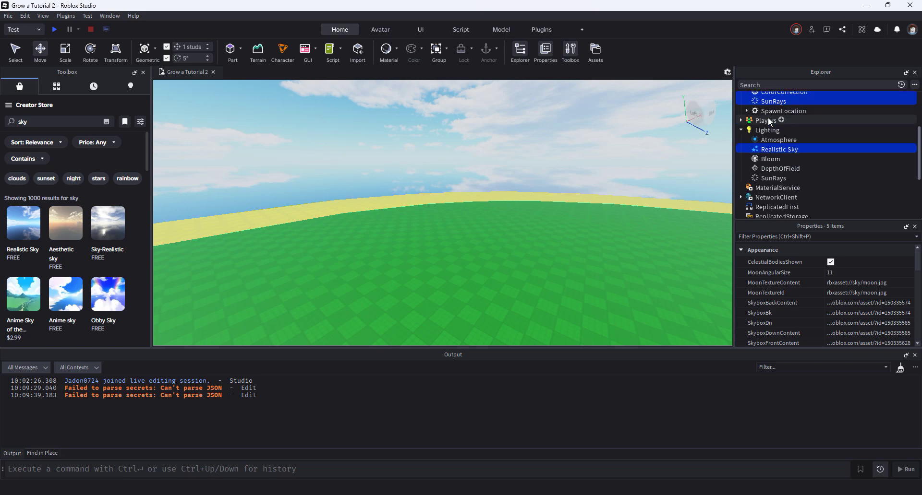
pyautogui.scroll(2, 770, 134)
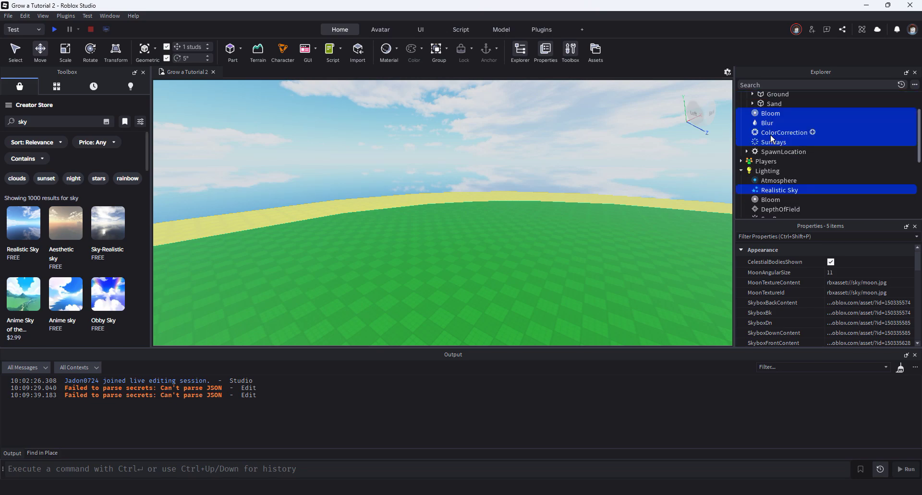
pyautogui.scroll(-2, 772, 139)
pyautogui.click(771, 139)
pyautogui.keyDown('ctrl'); pyautogui.click(766, 159); pyautogui.keyUp('ctrl')
pyautogui.keyDown('shift'); pyautogui.click(769, 178); pyautogui.keyUp('shift')
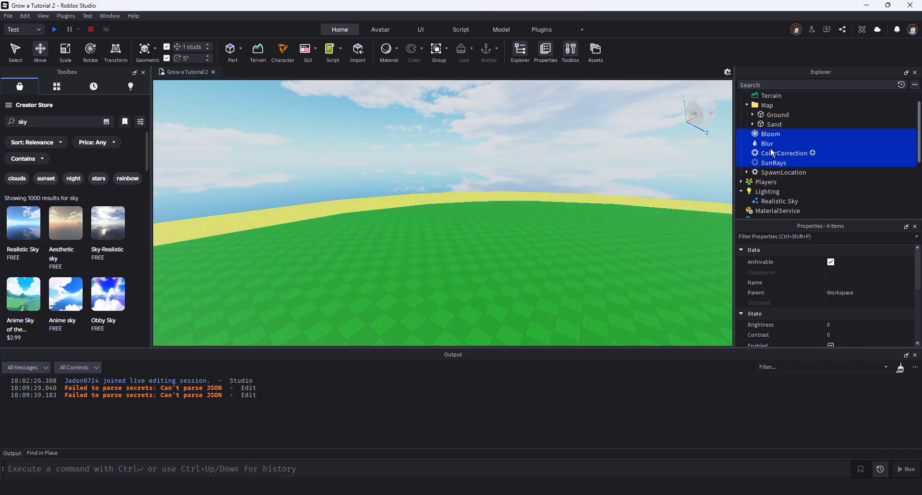
pyautogui.moveTo(769, 152); pyautogui.dragTo(768, 191)
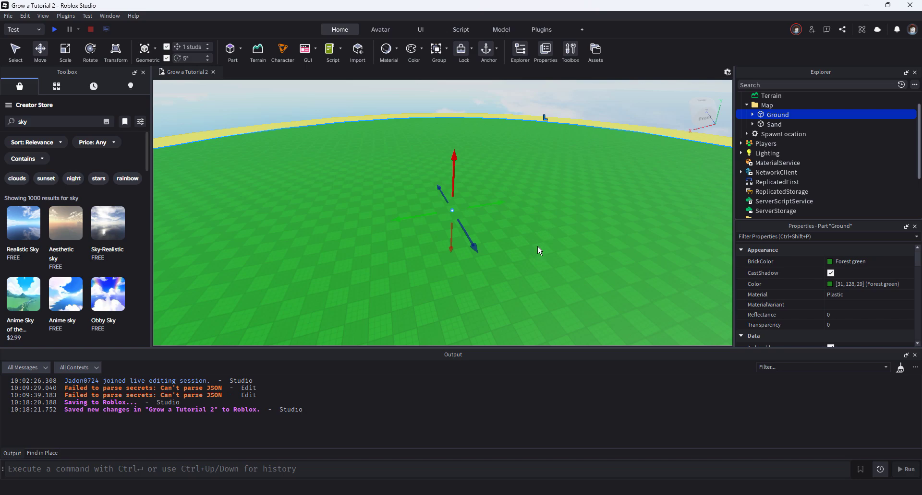
# Step: Duplicate the Ground part and move the copy out of the Map folder directly into the Workspace
pyautogui.hotkey('ctrl', 'd')
pyautogui.press('q')
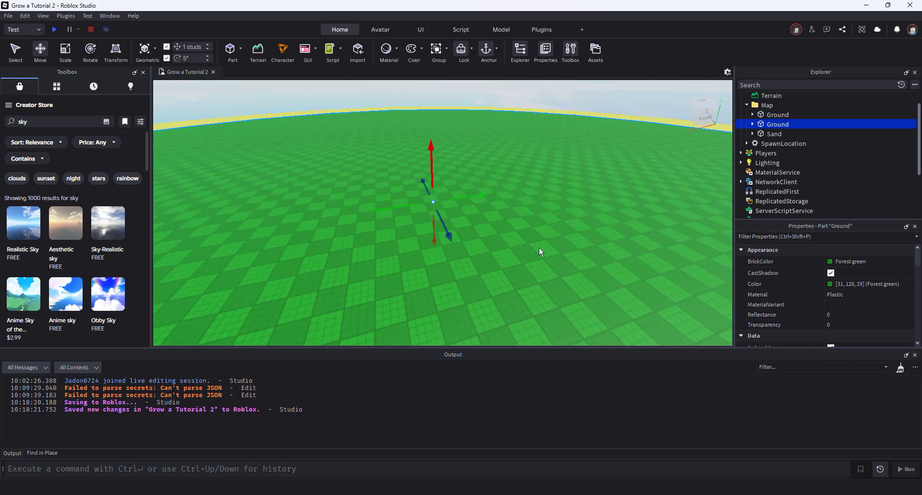
pyautogui.scroll(1, 749, 158)
pyautogui.moveTo(776, 145); pyautogui.dragTo(771, 94)
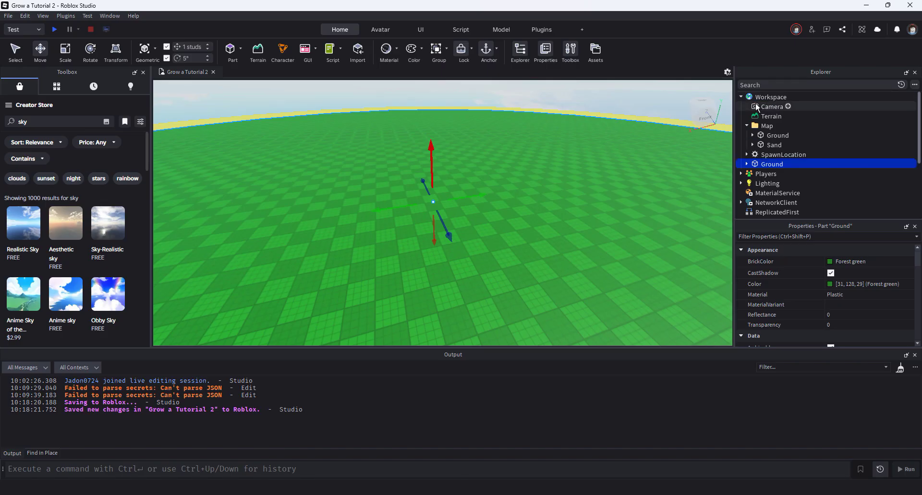
# Step: Rename the Ground copy in the Workspace as SellStolenItemHitbox
pyautogui.doubleClick(770, 166)
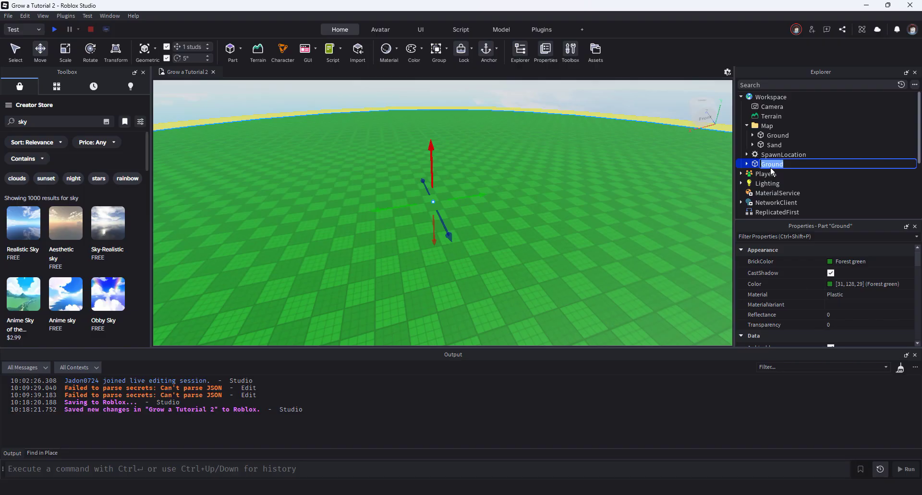
pyautogui.write('SellStolenItemHitbox')
pyautogui.press('Return')
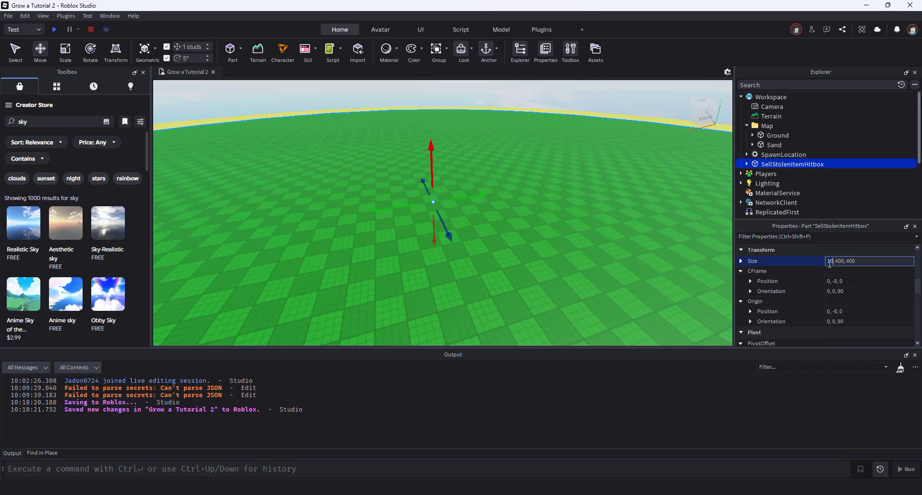
# Step: Resize SellStolenItemHitbox to 50, 80, 80 and raise it 26 studs above its original position
pyautogui.write('50, 400, 400')
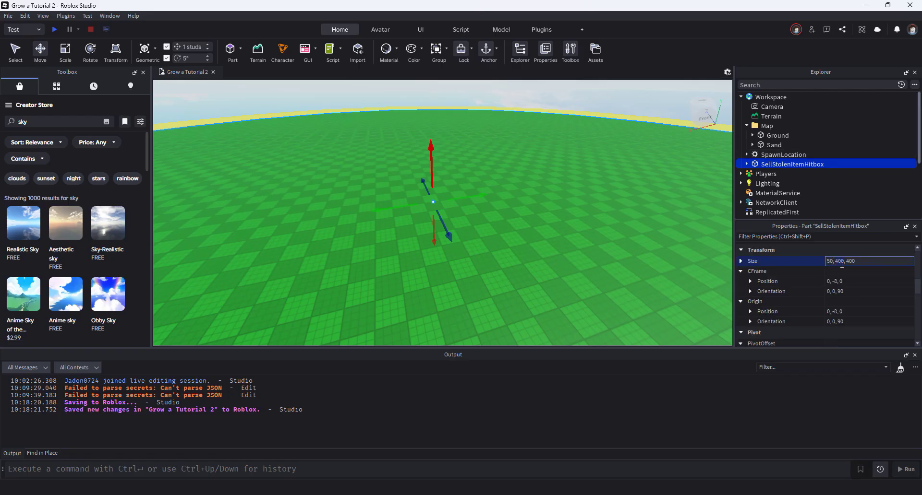
pyautogui.doubleClick(842, 264)
pyautogui.write('80')
pyautogui.doubleClick(849, 263)
pyautogui.write('80')
pyautogui.press('Return')
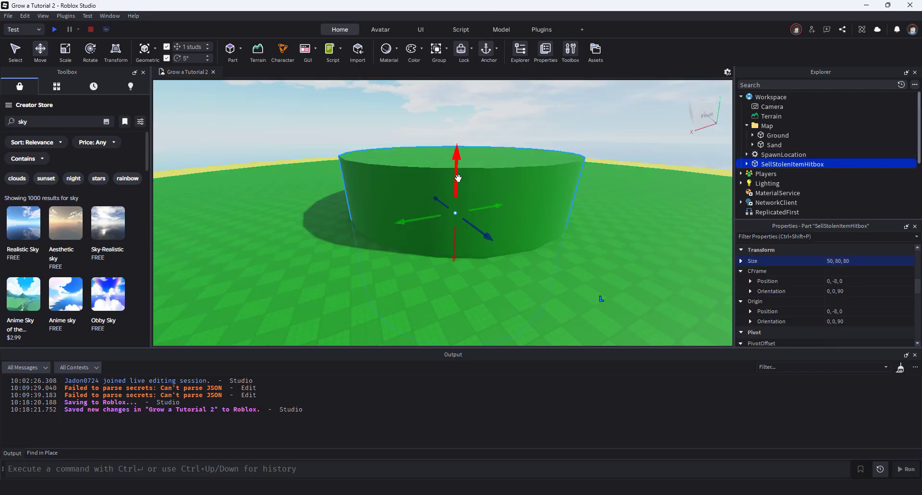
pyautogui.moveTo(458, 172); pyautogui.dragTo(467, 112)
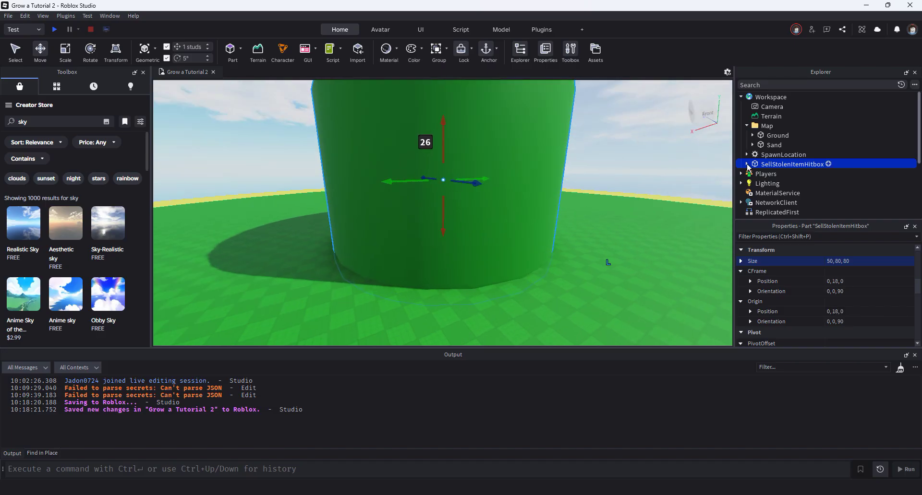
# Step: Delete the texture nested inside SellStolenItemHitbox
pyautogui.click(747, 164)
pyautogui.click(777, 174)
pyautogui.press('Delete')
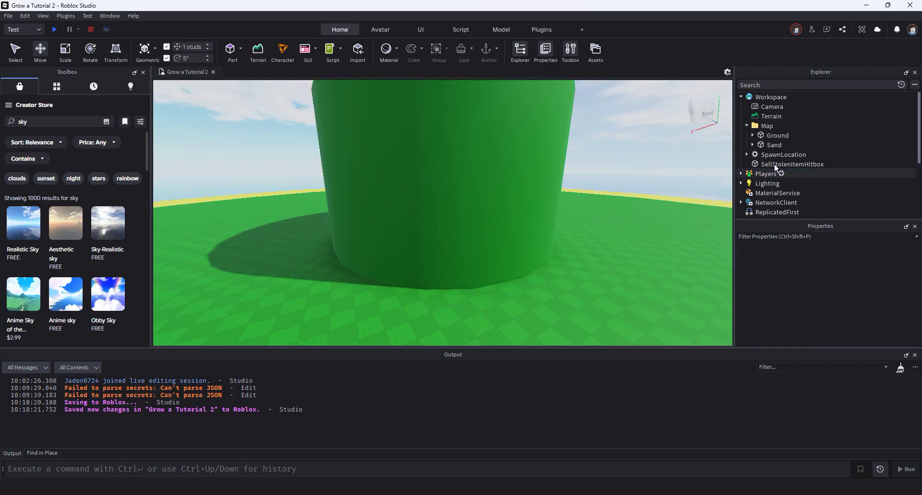
# Step: Set SellStolenItemHitbox's Transparency to 1 and disable its CastShadow and CanCollide properties
pyautogui.click(783, 165)
pyautogui.doubleClick(847, 325)
pyautogui.write('1')
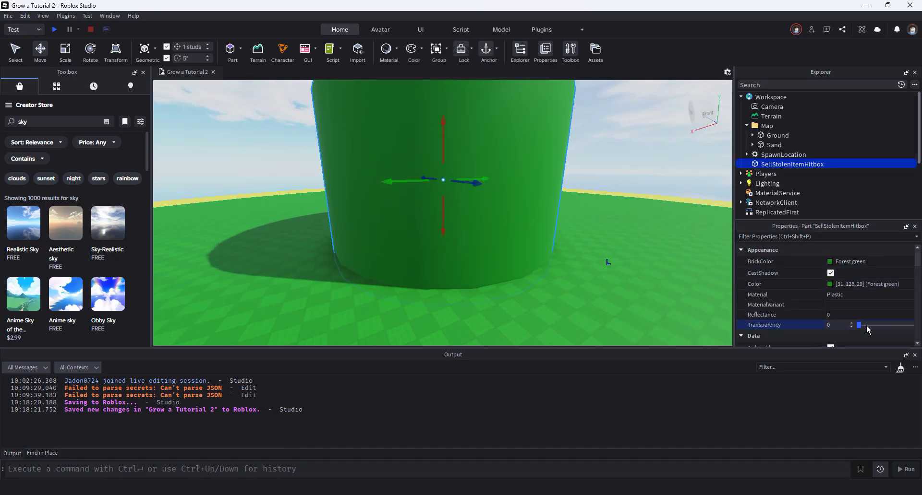
pyautogui.press('Return')
pyautogui.click(830, 273)
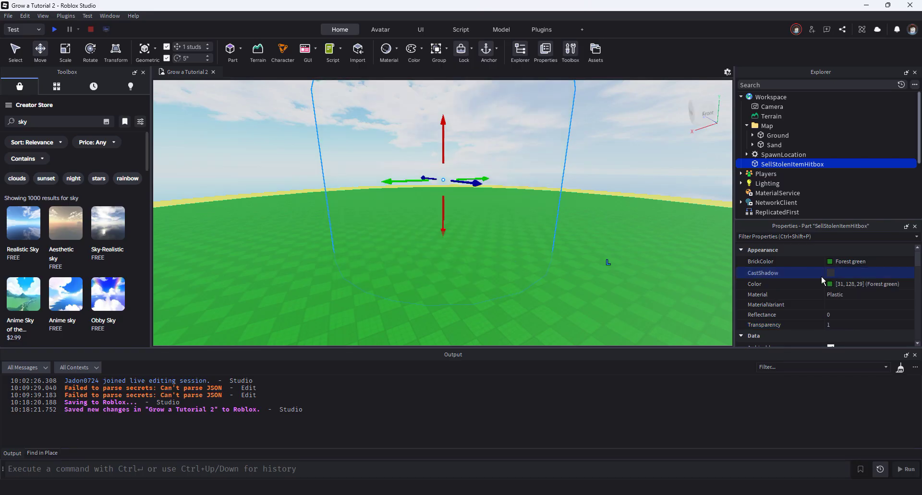
pyautogui.scroll(-5, 830, 273)
pyautogui.click(831, 259)
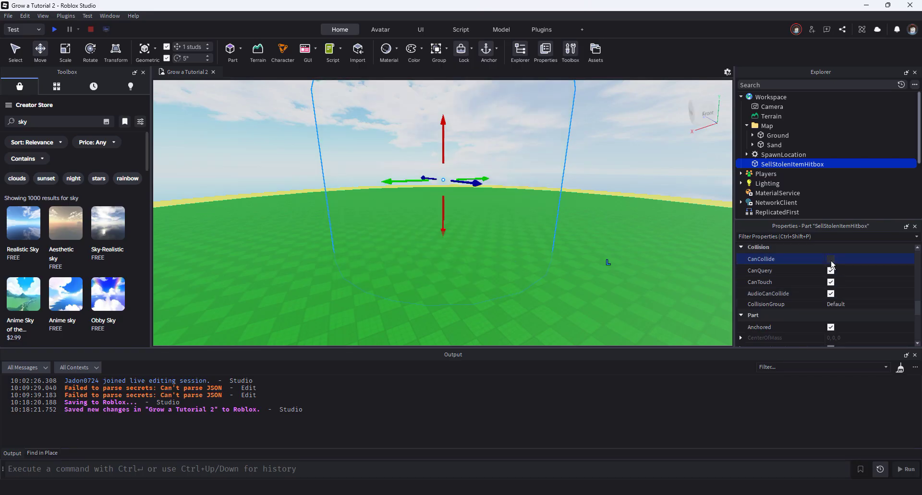
pyautogui.scroll(-1, 821, 305)
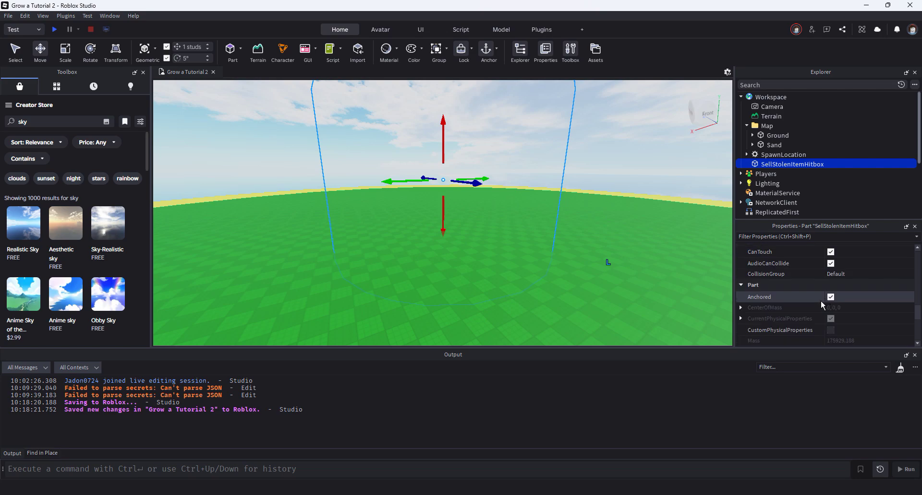
pyautogui.scroll(3, 810, 298)
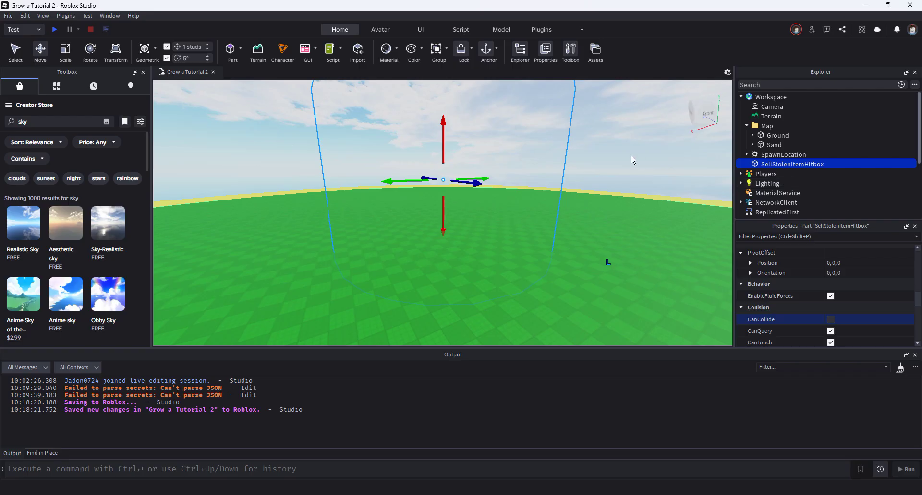
pyautogui.click(442, 210)
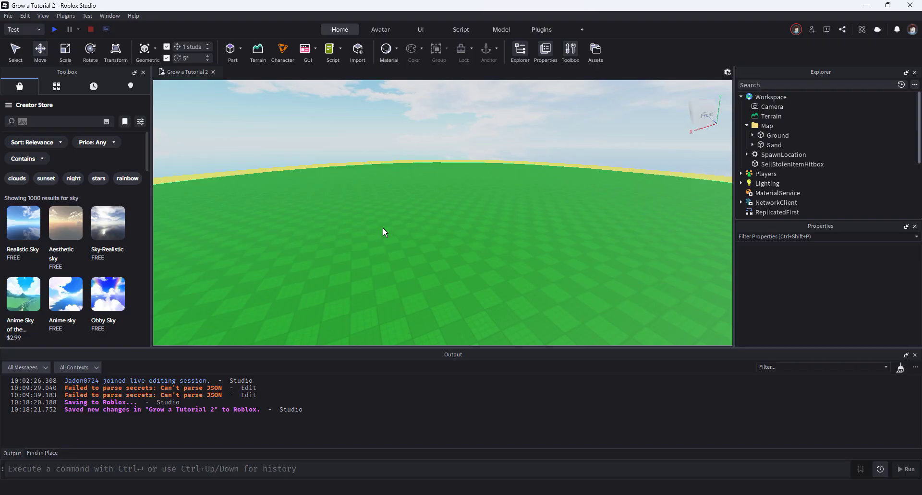
# Step: Search the Creator Store for circle and insert the free ring-shaped Circle asset onto the ground
pyautogui.click(94, 120)
pyautogui.write('circle')
pyautogui.press('Return')
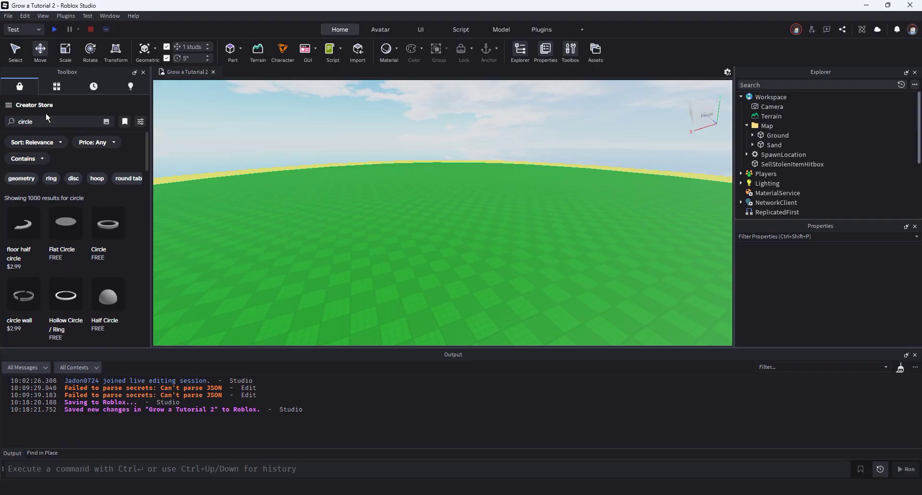
pyautogui.moveTo(117, 253)
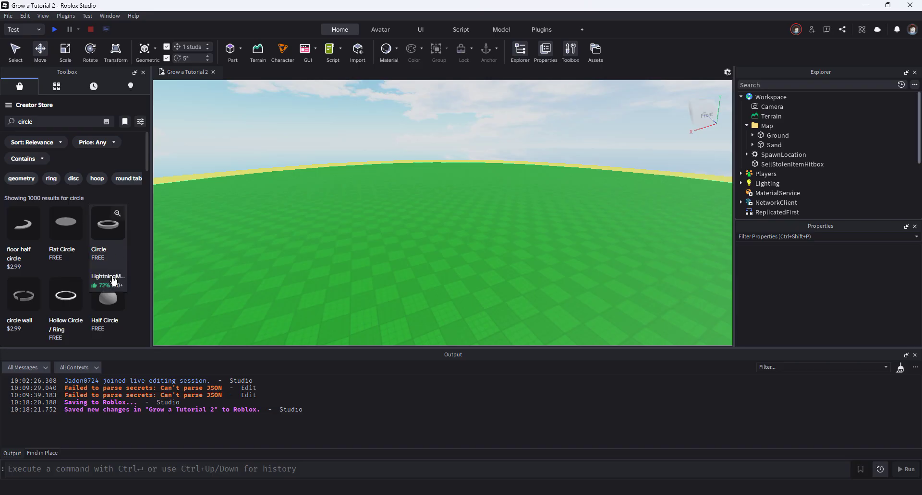
pyautogui.moveTo(117, 281); pyautogui.dragTo(468, 261)
# Step: Resize the Circle ring to 10, 100, 100 and lower it 5 studs into the ground
pyautogui.click(835, 253)
pyautogui.doubleClick(831, 253)
pyautogui.write('10, 5.3, 5.3')
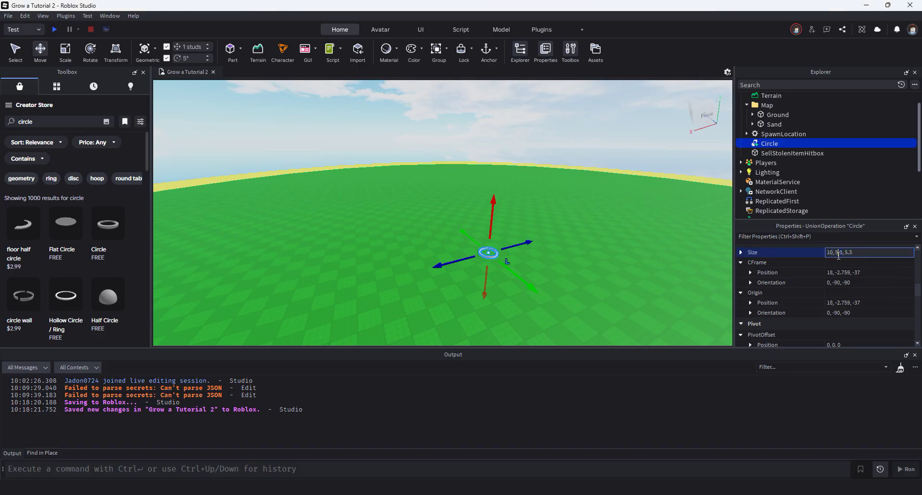
pyautogui.doubleClick(839, 253)
pyautogui.write('100')
pyautogui.moveTo(847, 255); pyautogui.dragTo(855, 262)
pyautogui.write('100')
pyautogui.press('Return')
pyautogui.moveTo(641, 226); pyautogui.dragTo(642, 226, button='right')
pyautogui.moveTo(471, 113); pyautogui.dragTo(470, 137)
pyautogui.moveTo(563, 182); pyautogui.dragTo(563, 181, button='right')
# Step: Colour the Circle Really red and enable UsePartColor on it
pyautogui.scroll(10, 806, 272)
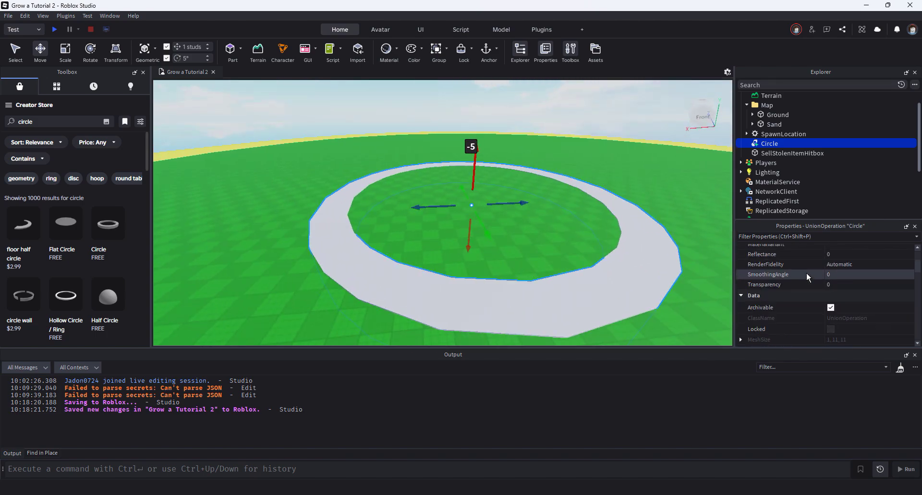
pyautogui.click(829, 263)
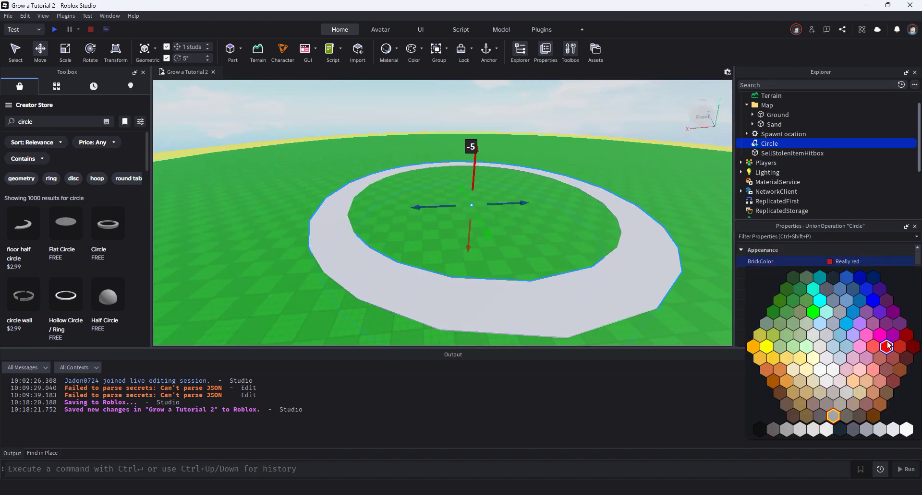
pyautogui.scroll(-5, 801, 299)
pyautogui.scroll(-2, 801, 299)
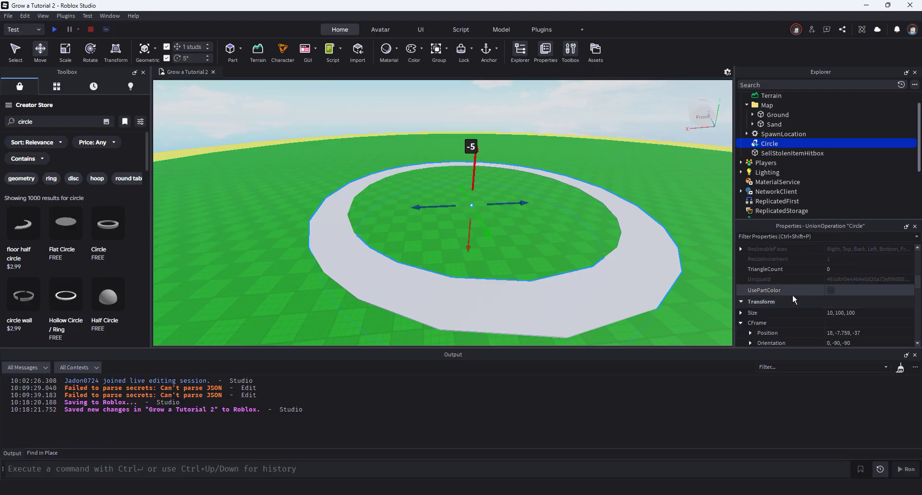
pyautogui.click(831, 291)
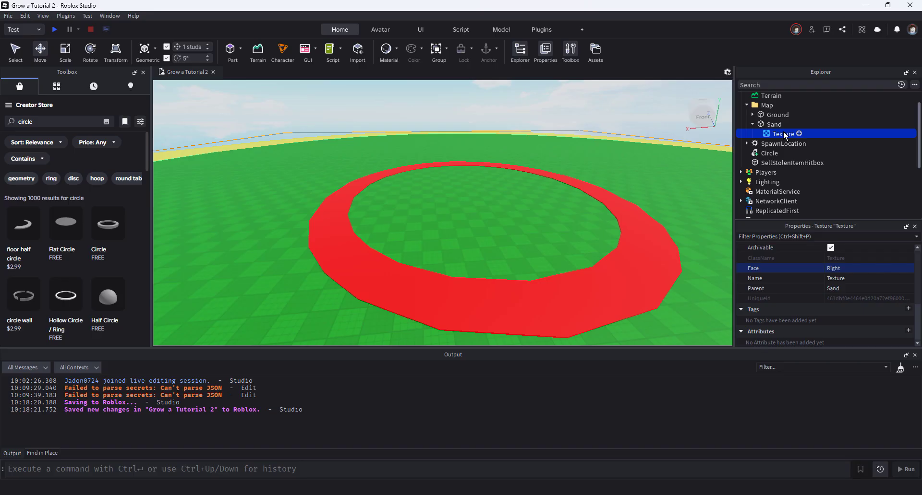
# Step: Copy the Sand part's Texture into the Circle and set its face to Right so it covers the ring's upper surface
pyautogui.click(775, 163)
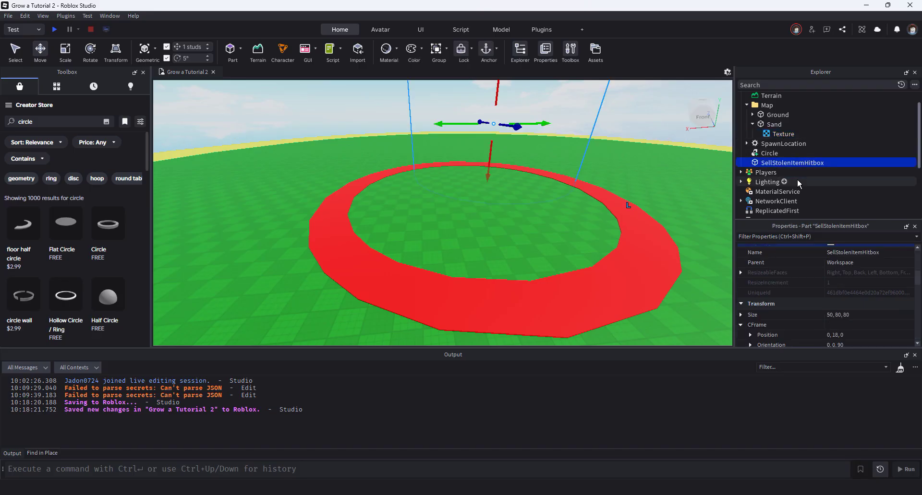
pyautogui.hotkey('ctrl', 'shift', 'v')
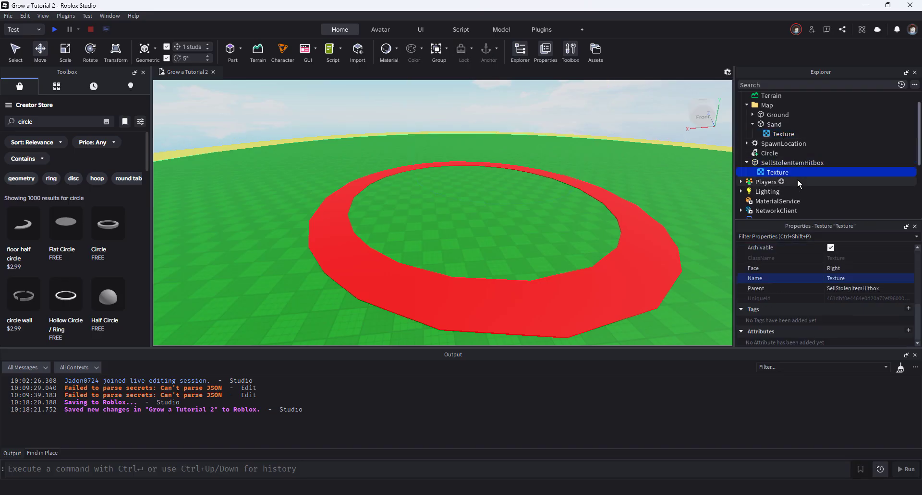
pyautogui.click(752, 124)
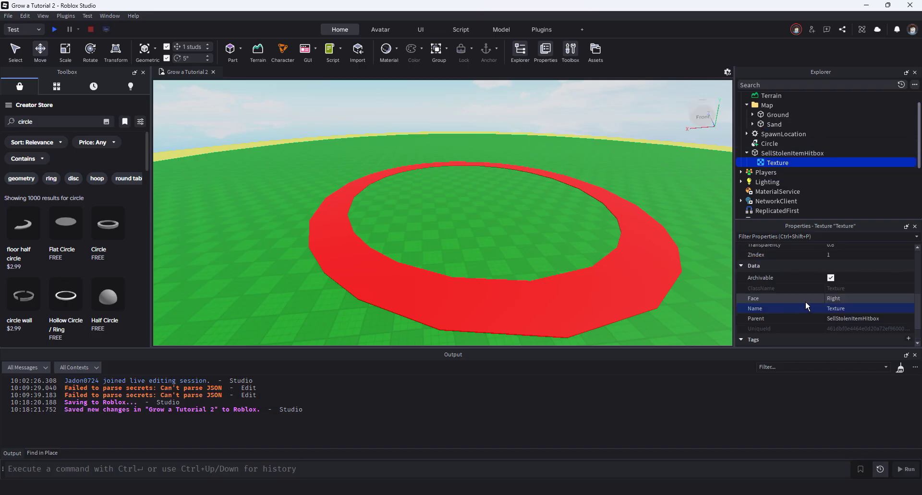
pyautogui.click(842, 299)
pyautogui.click(840, 318)
pyautogui.moveTo(768, 163); pyautogui.dragTo(769, 143)
pyautogui.click(831, 304)
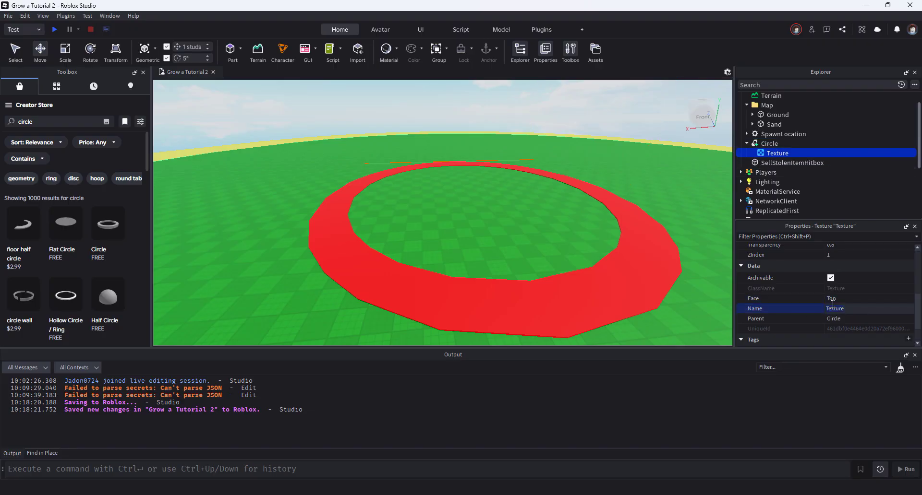
pyautogui.click(832, 300)
pyautogui.click(832, 309)
pyautogui.moveTo(631, 246); pyautogui.dragTo(631, 246, button='right')
pyautogui.scroll(5, 801, 277)
pyautogui.click(830, 262)
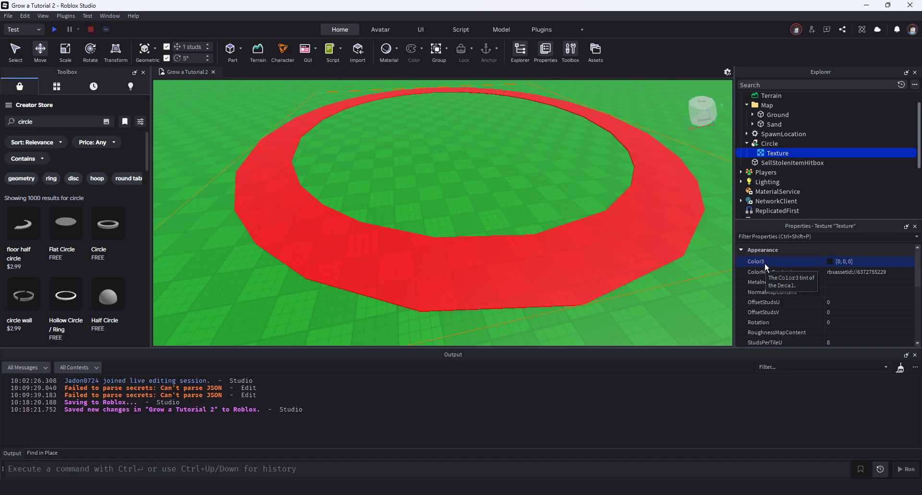
pyautogui.click(830, 264)
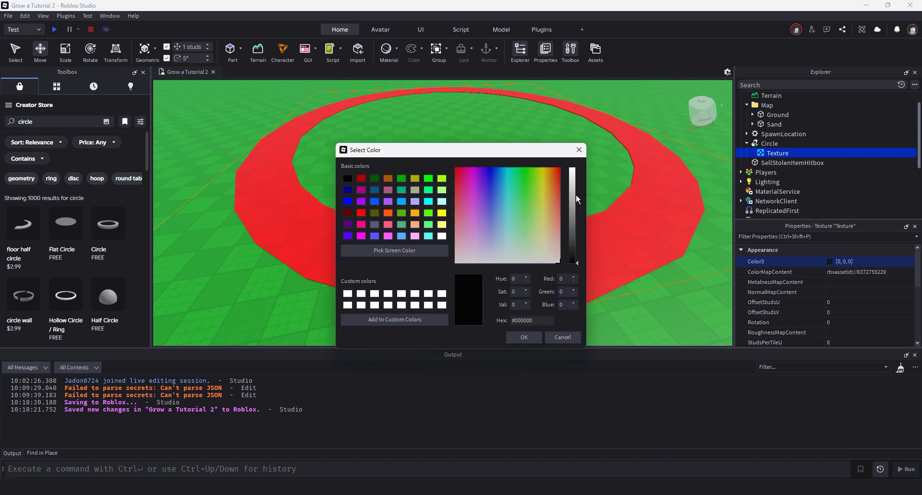
pyautogui.click(579, 150)
pyautogui.click(769, 144)
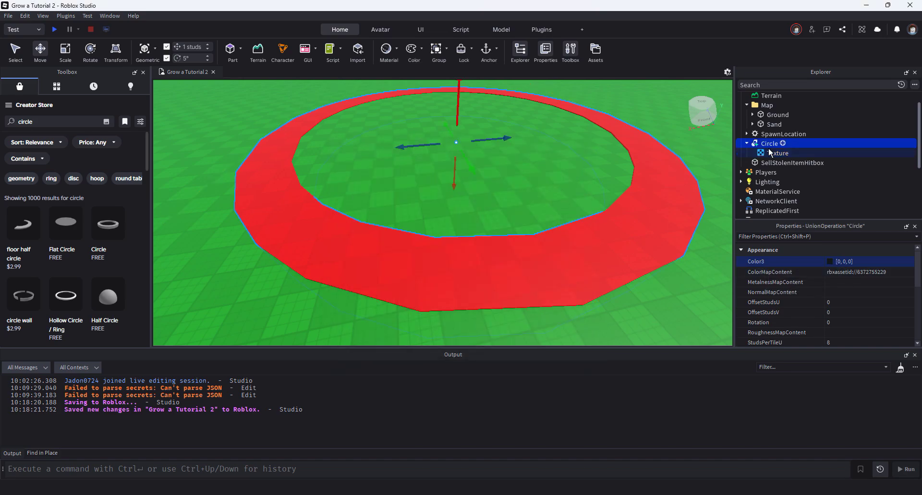
pyautogui.click(827, 262)
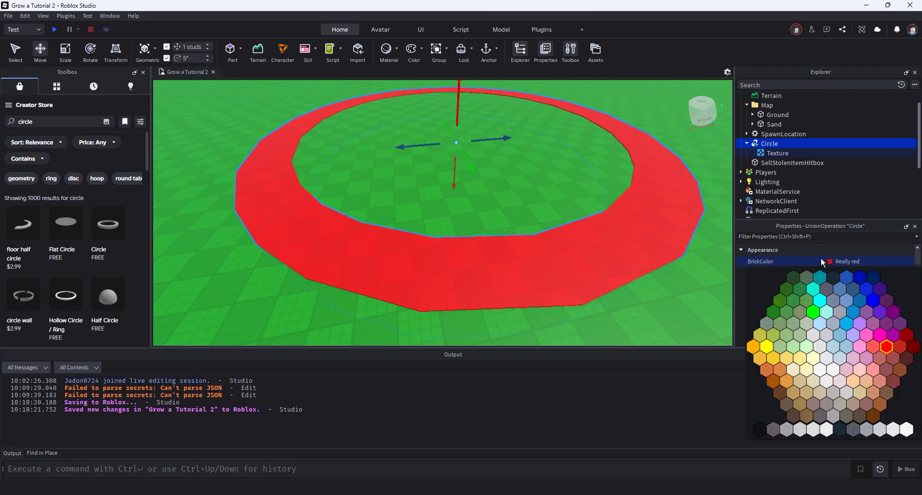
pyautogui.click(821, 261)
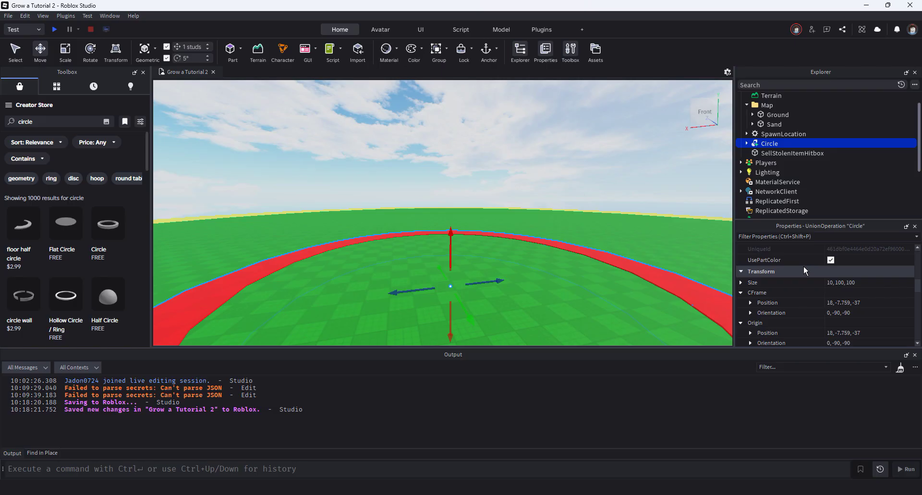
# Step: Anchor the Circle ring so it stays fixed in place
pyautogui.scroll(-5, 803, 266)
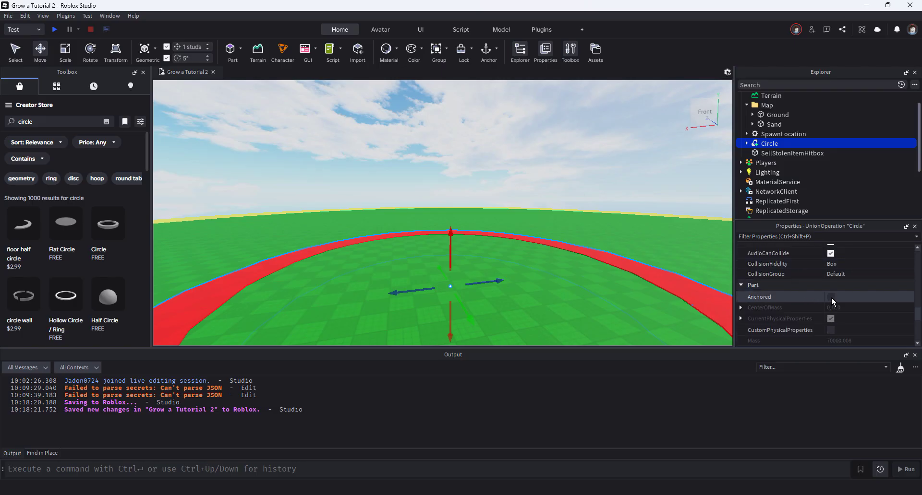
pyautogui.click(831, 298)
pyautogui.click(619, 179)
pyautogui.scroll(-3, 620, 179)
pyautogui.moveTo(620, 180); pyautogui.dragTo(624, 216, button='right')
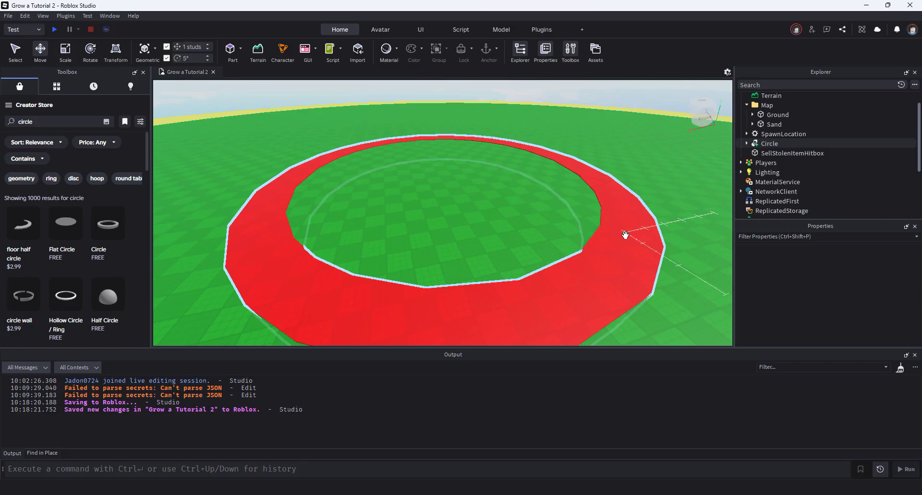
# Step: Search the Creator Store for shop and insert the free Shop stall with the green striped roof inside the red ring
pyautogui.click(634, 261)
pyautogui.press('f')
pyautogui.moveTo(631, 260); pyautogui.dragTo(492, 246, button='right')
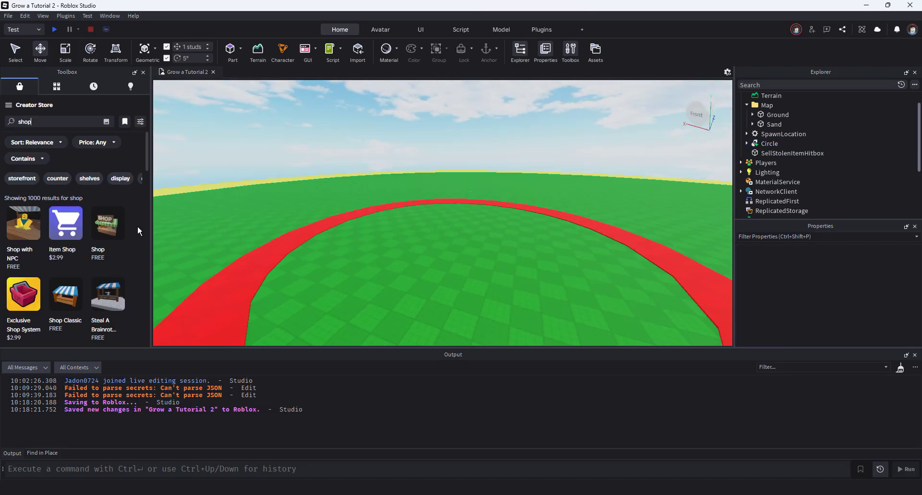
pyautogui.moveTo(277, 171); pyautogui.dragTo(186, 172, button='right')
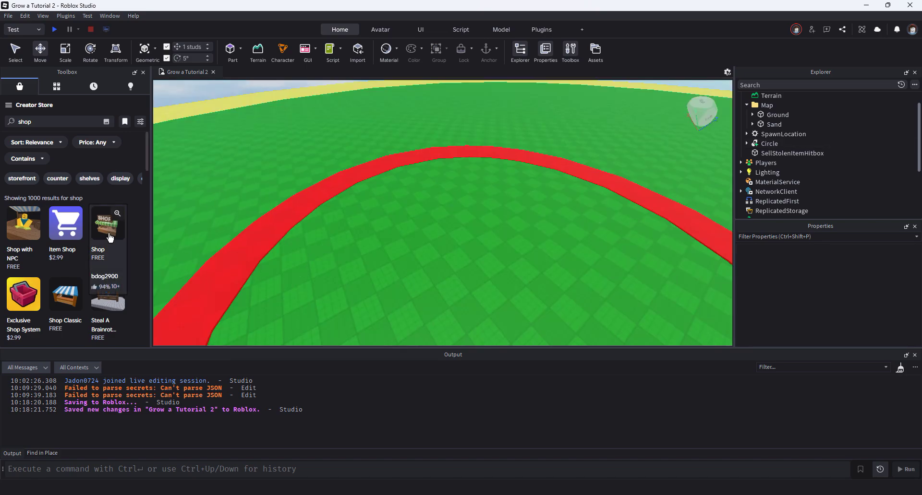
pyautogui.moveTo(109, 237); pyautogui.dragTo(440, 190)
pyautogui.rightClick(766, 143)
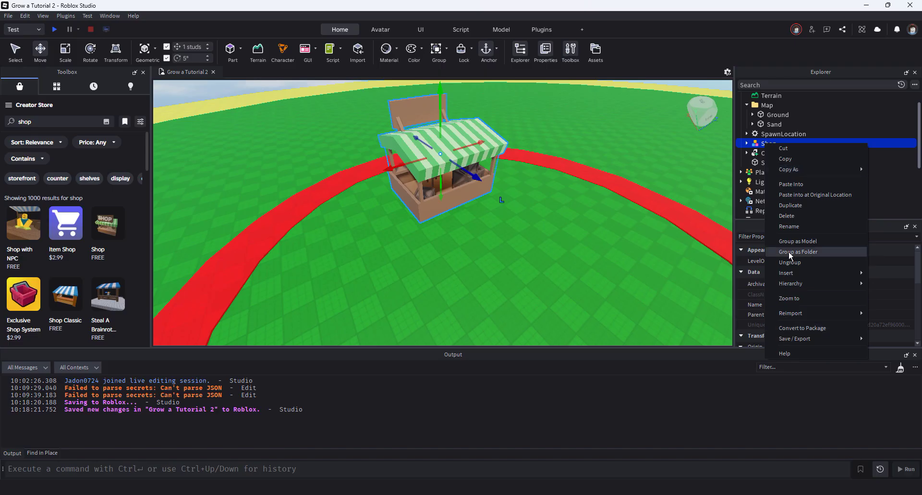
pyautogui.click(746, 143)
pyautogui.click(746, 143)
pyautogui.scroll(-5, 777, 158)
pyautogui.scroll(6, 775, 166)
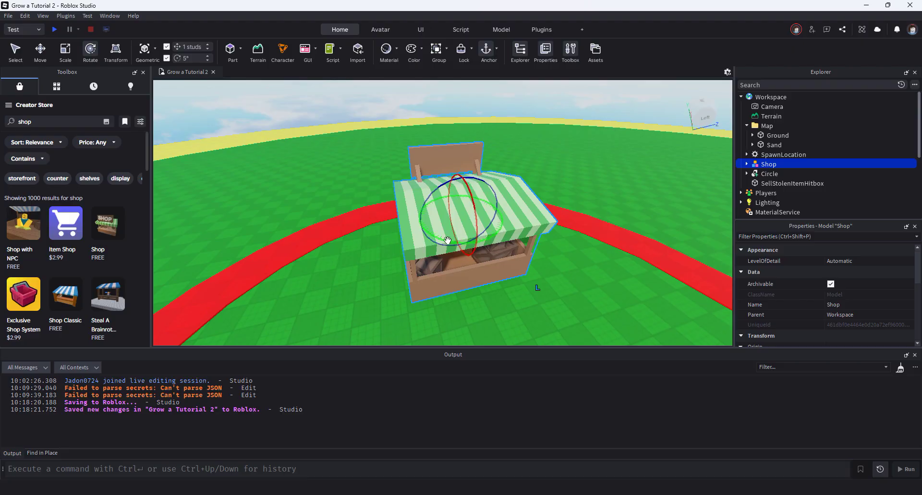
# Step: Rotate the Shop stall to orientation 0, 90, 0 and shift it 9 studs horizontally beside the red ring
pyautogui.moveTo(455, 241); pyautogui.dragTo(480, 159)
pyautogui.hotkey('ctrl', '2')
pyautogui.moveTo(480, 158); pyautogui.dragTo(504, 191, button='right')
pyautogui.moveTo(526, 178); pyautogui.dragTo(612, 186)
pyautogui.scroll(2, 613, 186)
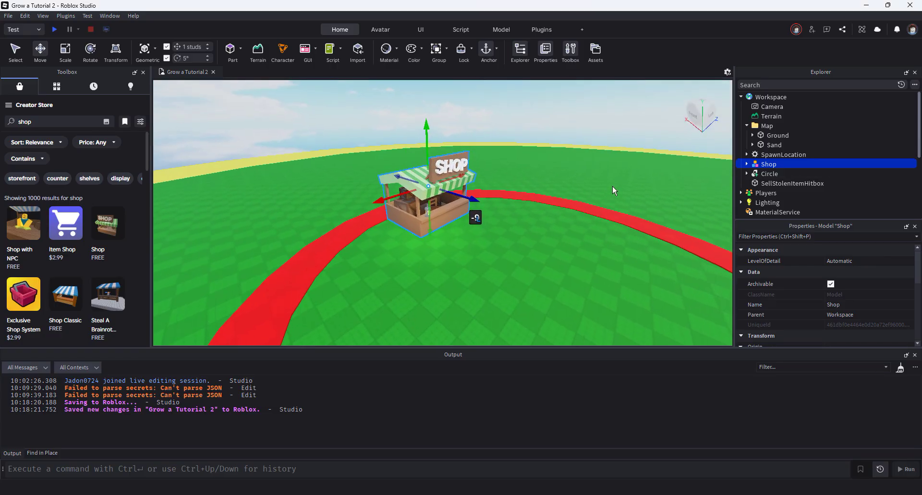
# Step: Set the Shop model's scale to 0.8 and lower it about 2.2 studs onto the ground
pyautogui.scroll(-4, 817, 288)
pyautogui.click(839, 310)
pyautogui.press('Return')
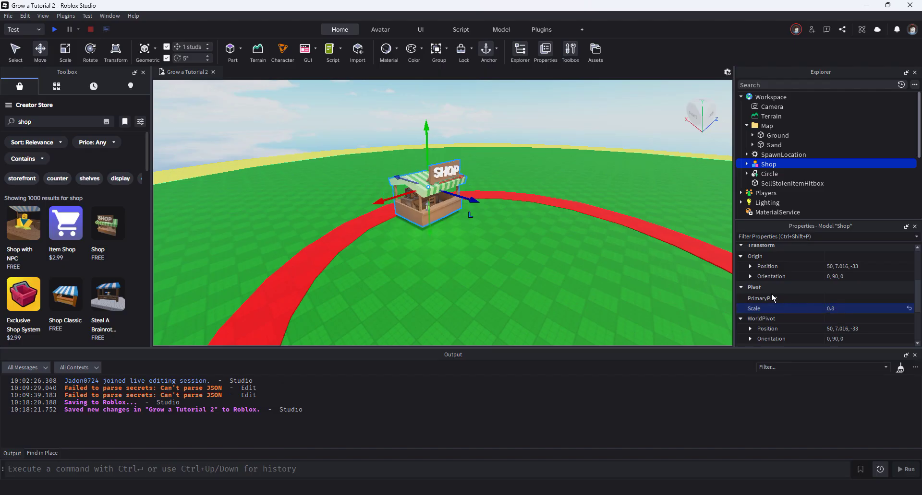
pyautogui.moveTo(378, 200); pyautogui.dragTo(379, 200, button='right')
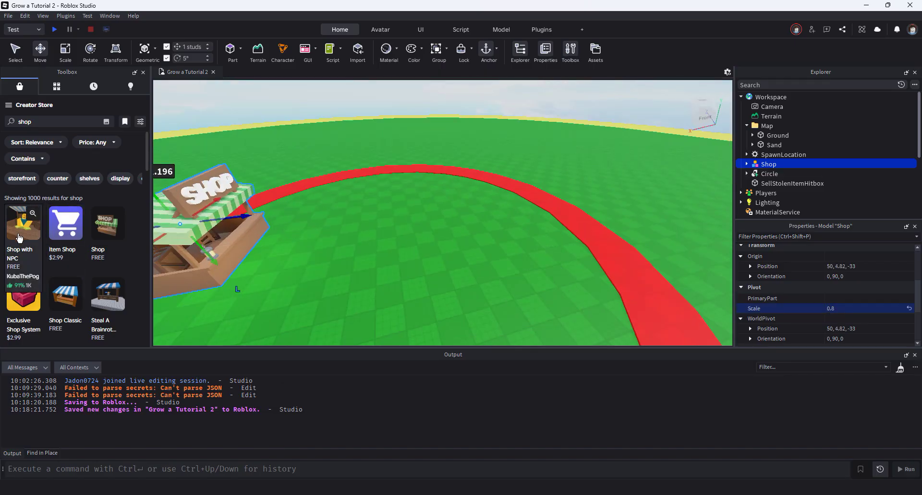
# Step: Insert the free Shop with NPC stall from the Creator Store and place it opposite the green-striped stall, at about -17, 3.6, -32
pyautogui.click(19, 237)
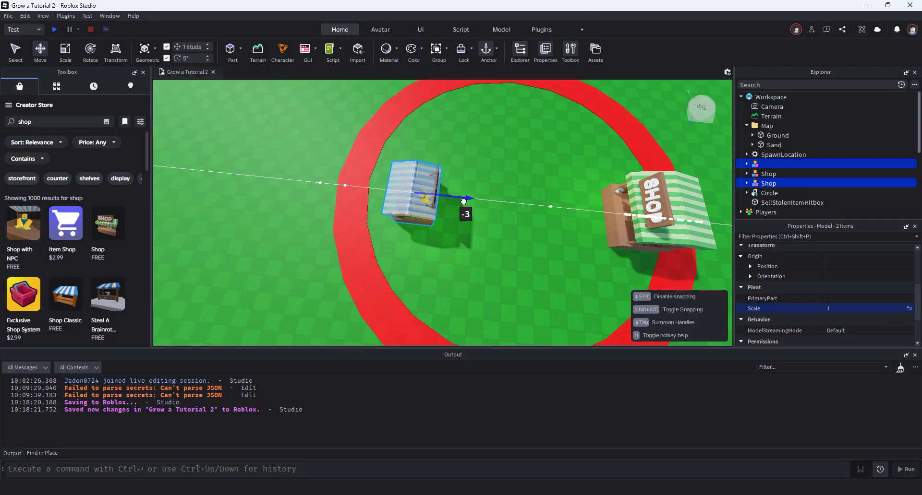
pyautogui.moveTo(465, 204); pyautogui.dragTo(440, 207)
pyautogui.moveTo(439, 208); pyautogui.dragTo(440, 217, button='right')
# Step: Inspect the unnamed NPC model inside the blue-striped stall and look through its Humanoid properties
pyautogui.click(784, 155)
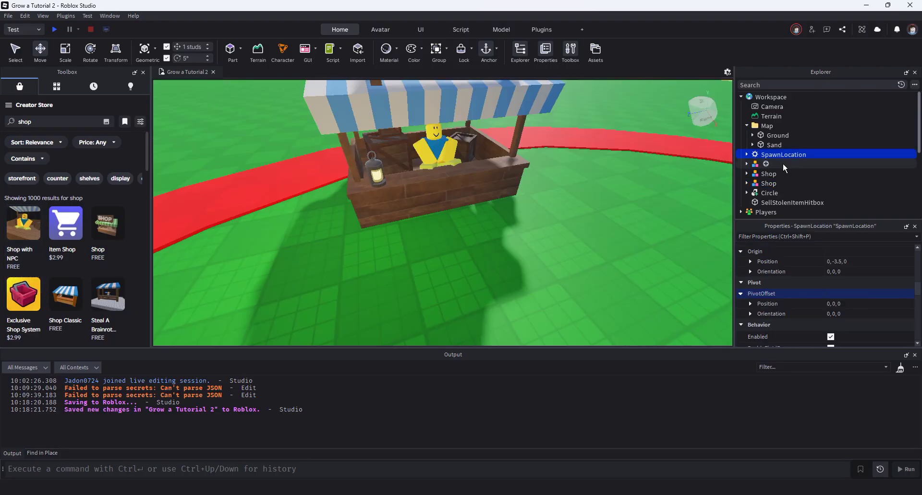
pyautogui.click(783, 165)
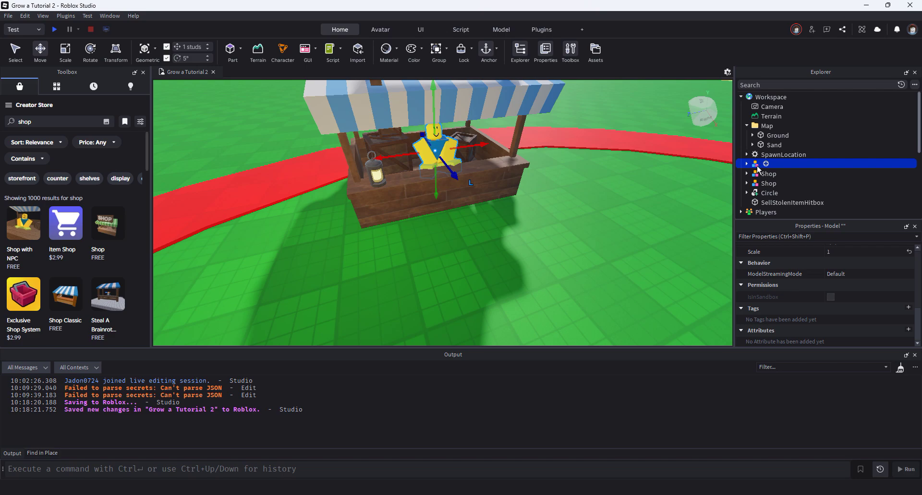
pyautogui.click(746, 164)
pyautogui.click(782, 183)
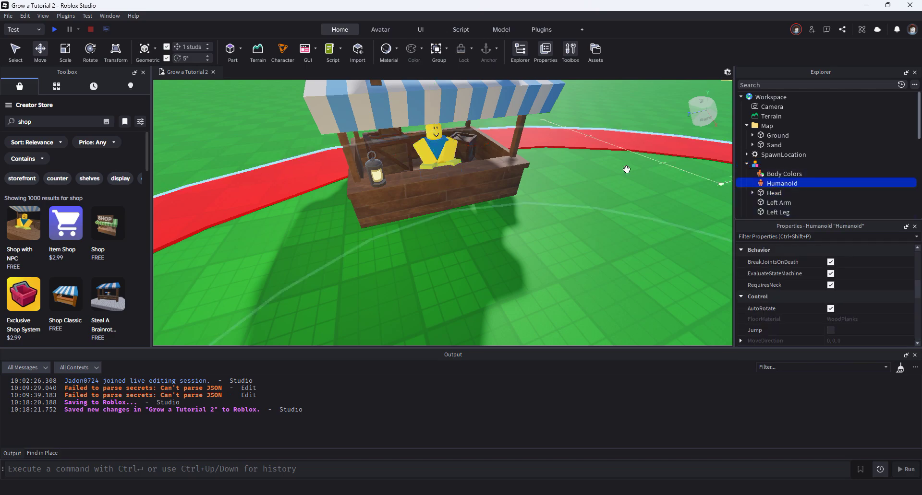
pyautogui.scroll(-4, 849, 308)
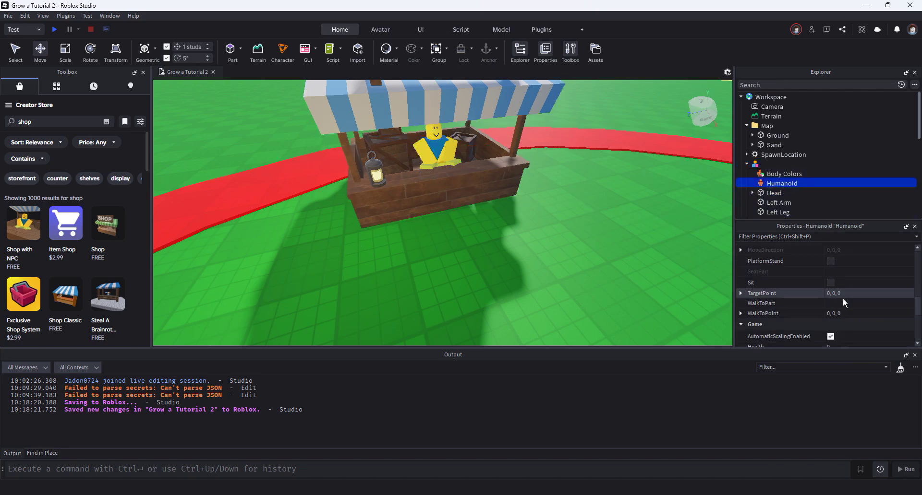
pyautogui.scroll(4, 829, 295)
pyautogui.click(746, 164)
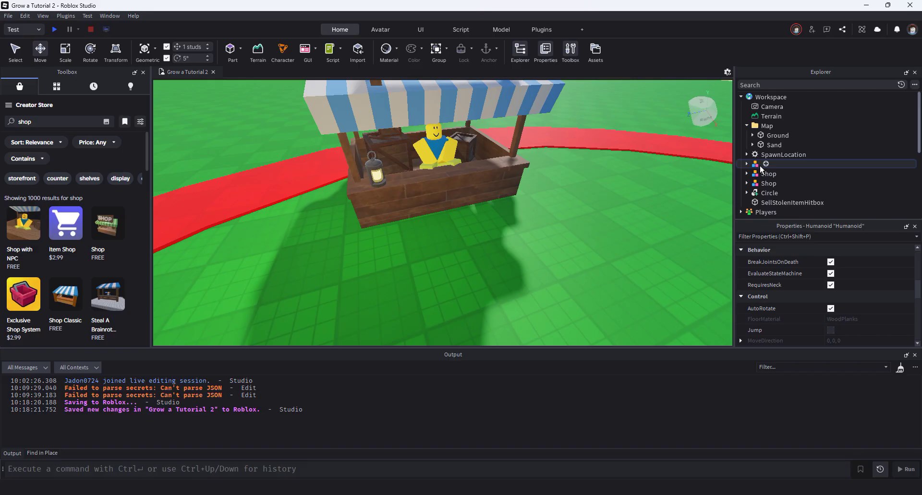
pyautogui.click(751, 165)
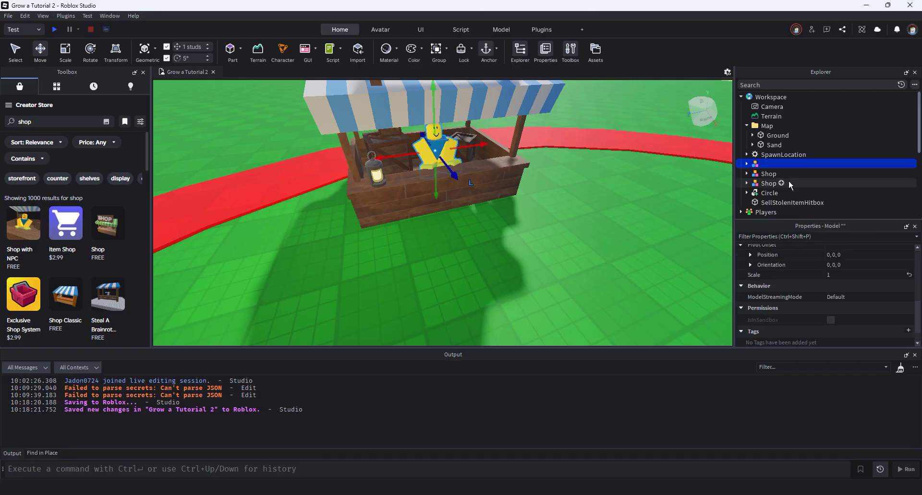
# Step: Check the Anchored property of all Part objects inside the blue-striped Shop stall
pyautogui.click(793, 181)
pyautogui.rightClick(793, 181)
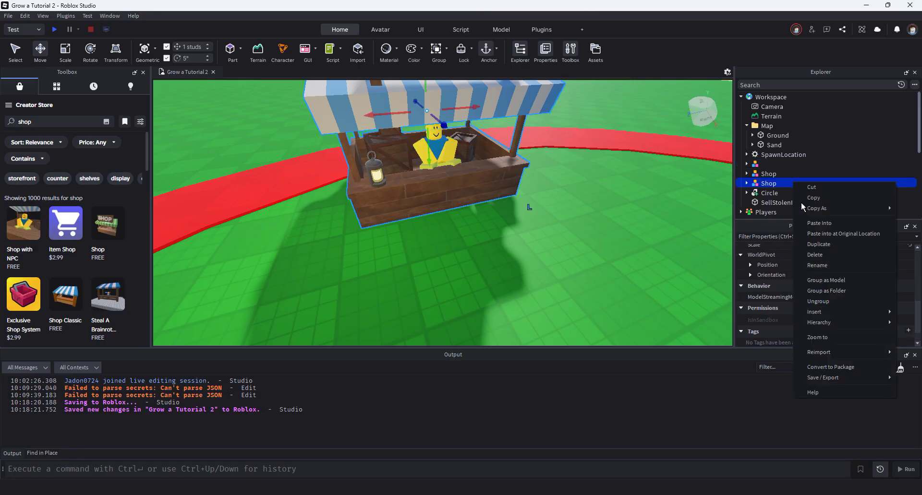
pyautogui.click(821, 338)
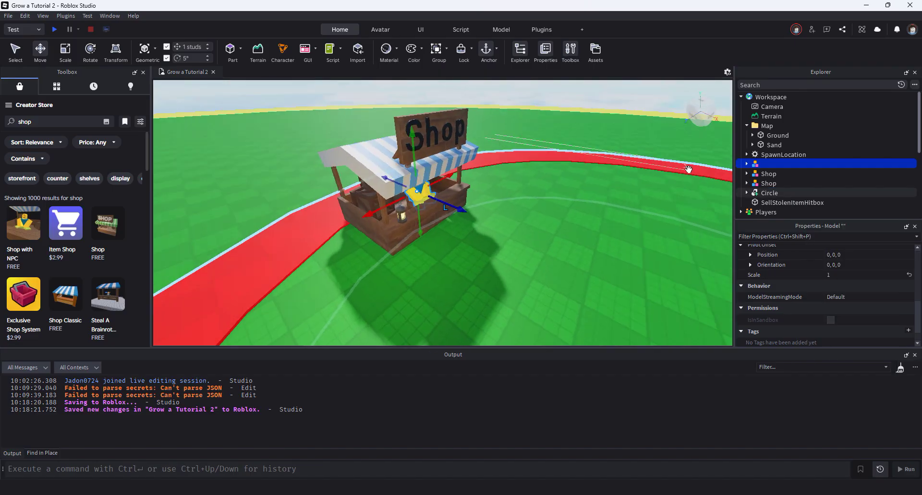
pyautogui.click(751, 164)
pyautogui.scroll(-2, 750, 172)
pyautogui.click(756, 120)
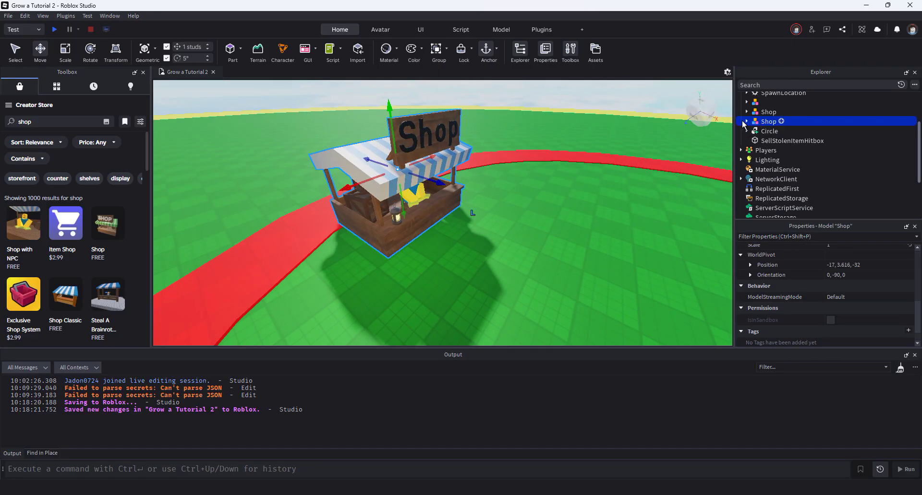
pyautogui.click(747, 122)
pyautogui.click(764, 136)
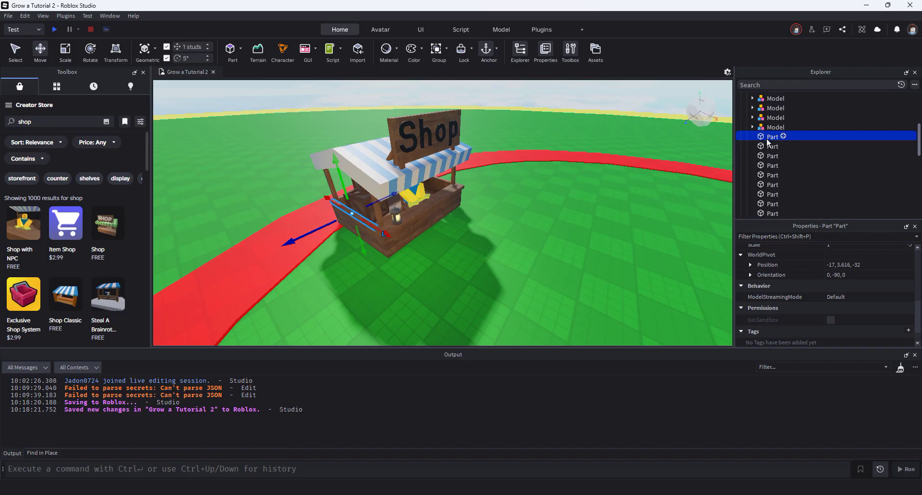
pyautogui.scroll(-5, 768, 137)
pyautogui.keyDown('shift'); pyautogui.click(768, 125); pyautogui.keyUp('shift')
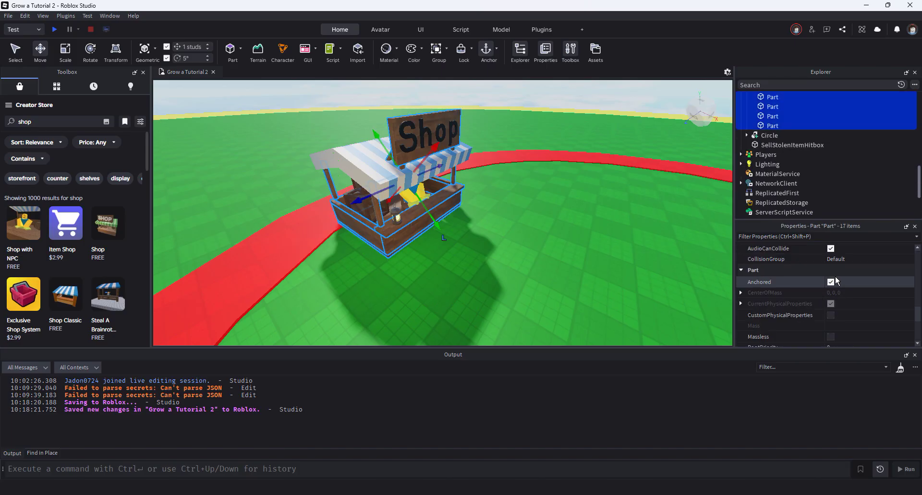
pyautogui.scroll(5, 773, 130)
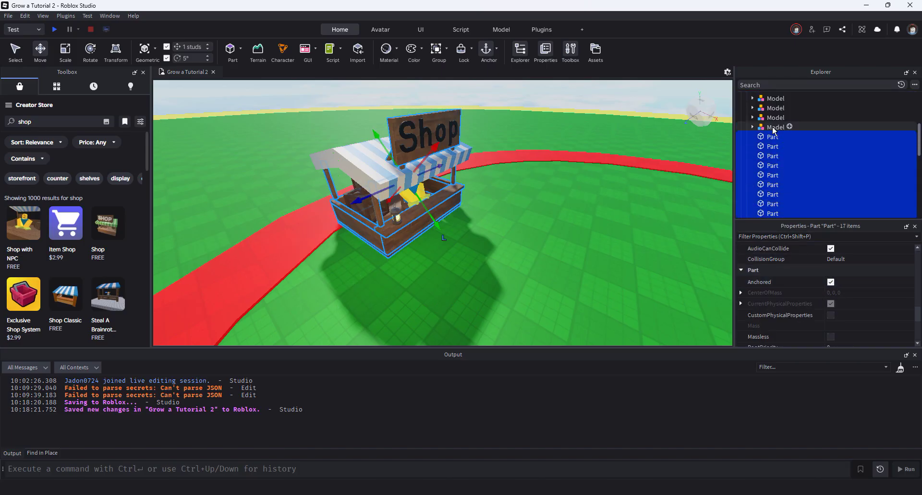
pyautogui.scroll(5, 768, 168)
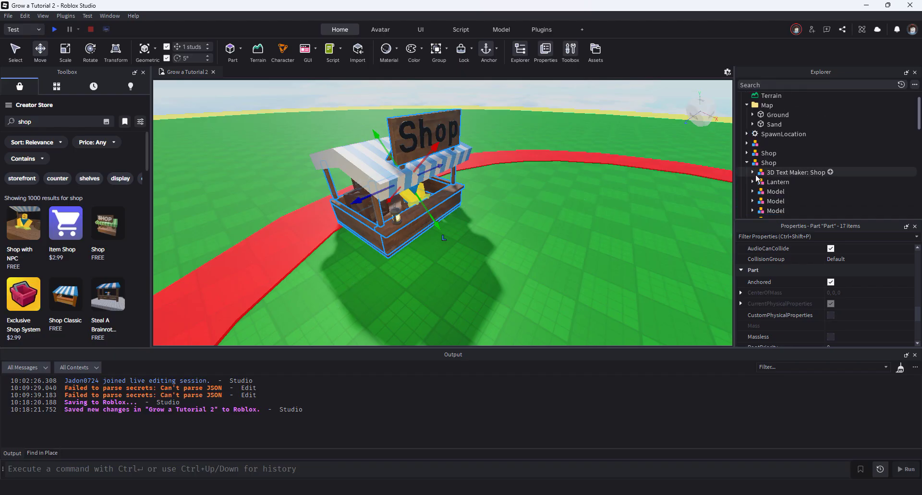
pyautogui.click(746, 163)
pyautogui.moveTo(633, 147); pyautogui.dragTo(643, 119, button='right')
pyautogui.scroll(3, 465, 125)
pyautogui.click(465, 125)
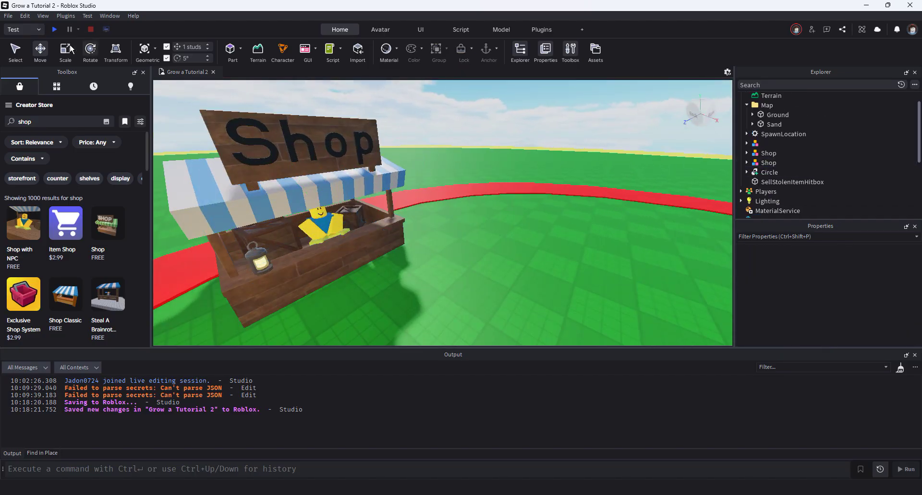
# Step: Playtest in Test Here mode, walk the character around the blue-striped stall inside the ring, and stop the test
pyautogui.click(22, 29)
pyautogui.click(55, 30)
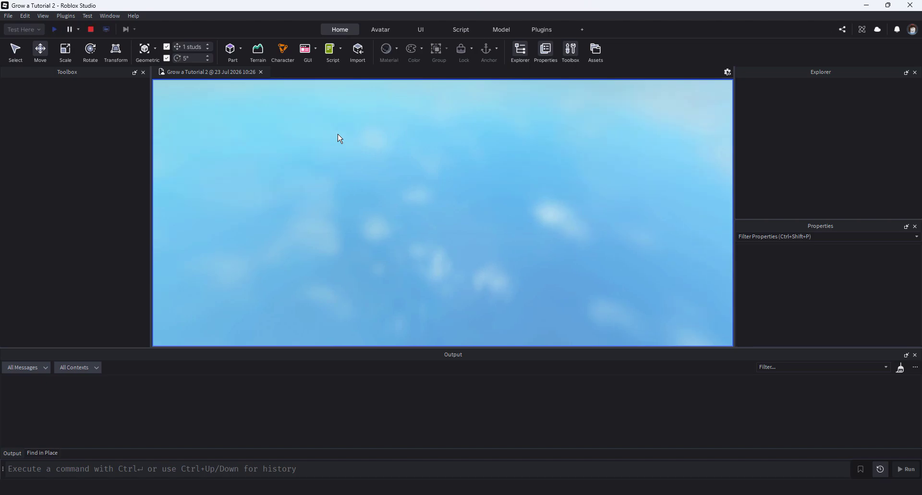
pyautogui.press('w')
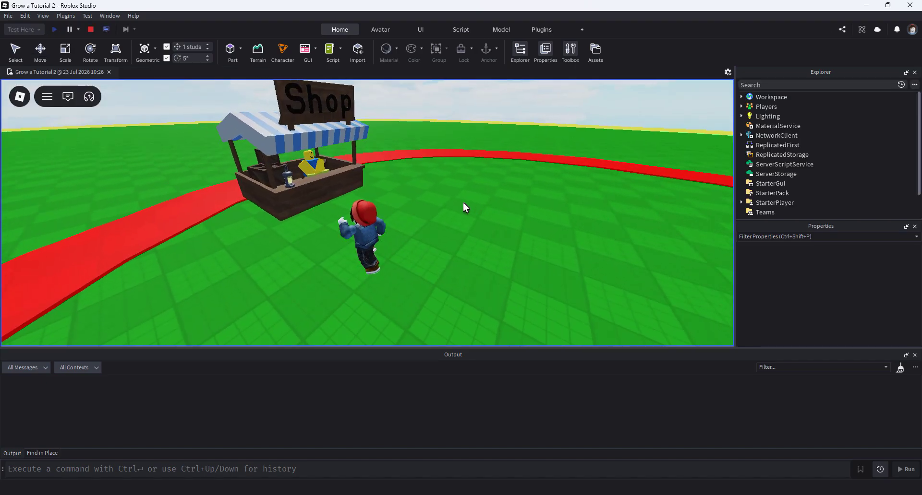
pyautogui.moveTo(462, 201); pyautogui.dragTo(465, 177, button='right')
pyautogui.press('w')
pyautogui.press('a')
pyautogui.moveTo(341, 171); pyautogui.dragTo(341, 171, button='right')
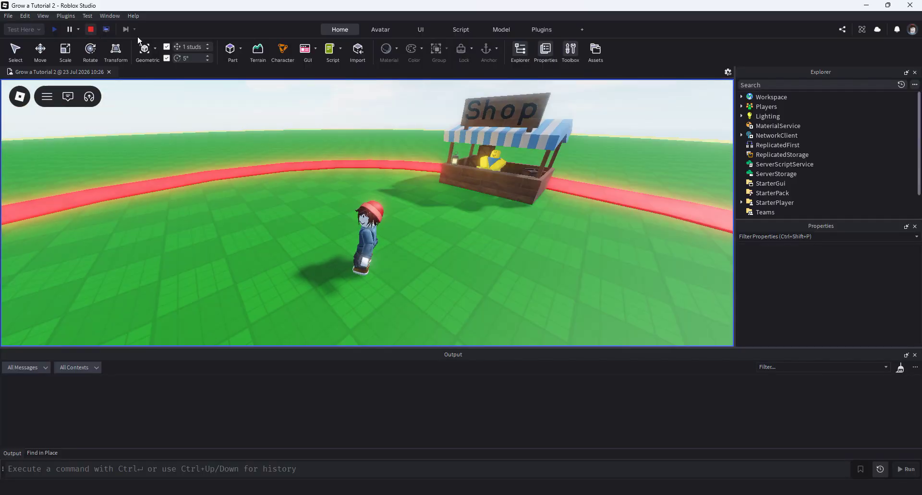
pyautogui.hotkey('shift', 'F5')
# Step: Disable the Bloom effect in Lighting
pyautogui.click(768, 135)
pyautogui.scroll(-2, 820, 320)
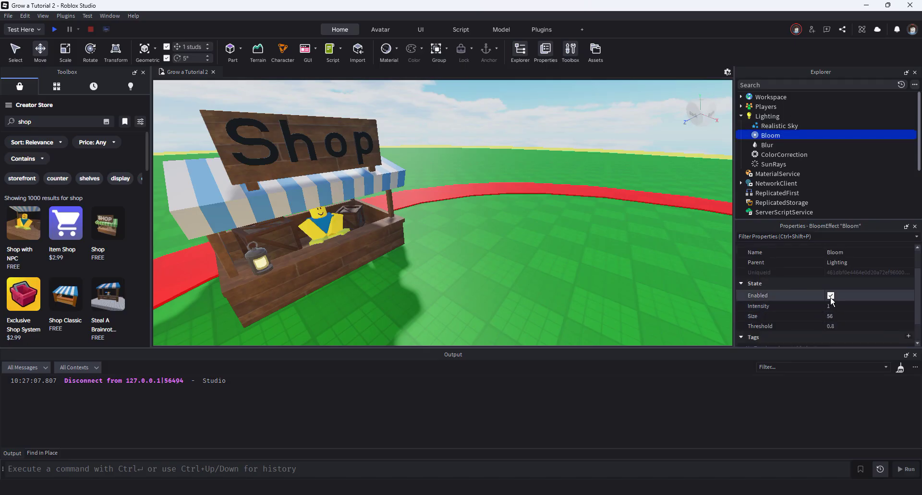
pyautogui.click(830, 296)
# Step: Playtest the map again, viewing both stalls and the red ring without bloom, and end the test
pyautogui.click(54, 29)
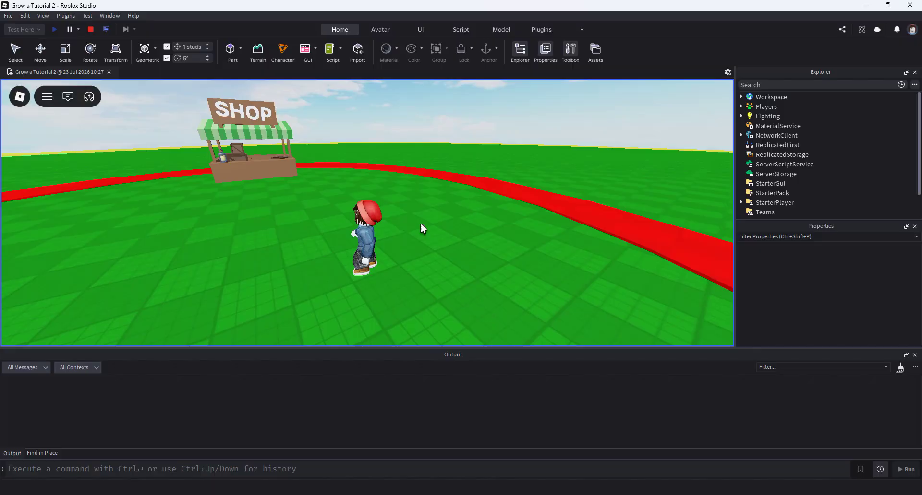
pyautogui.moveTo(421, 224); pyautogui.dragTo(420, 224, button='right')
pyautogui.press('s')
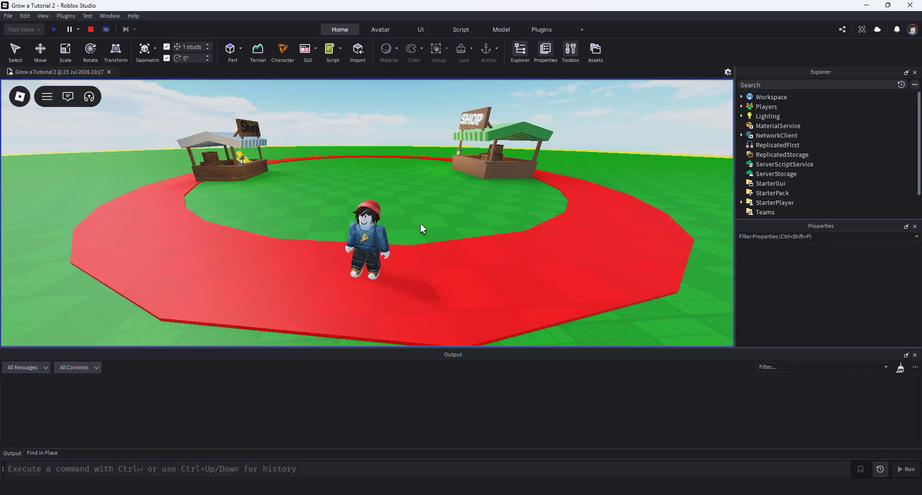
pyautogui.moveTo(420, 224); pyautogui.dragTo(421, 224, button='right')
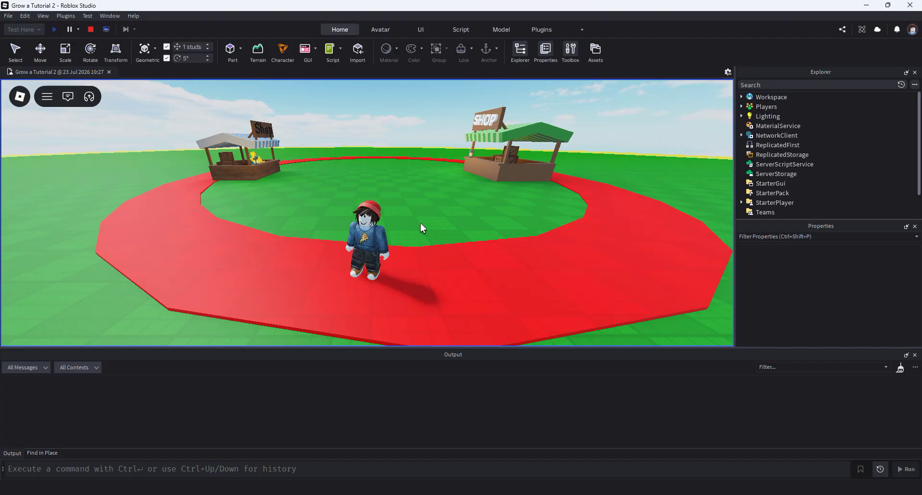
pyautogui.moveTo(421, 224); pyautogui.dragTo(428, 226, button='right')
pyautogui.press('a')
pyautogui.hotkey('shift', 'F5')
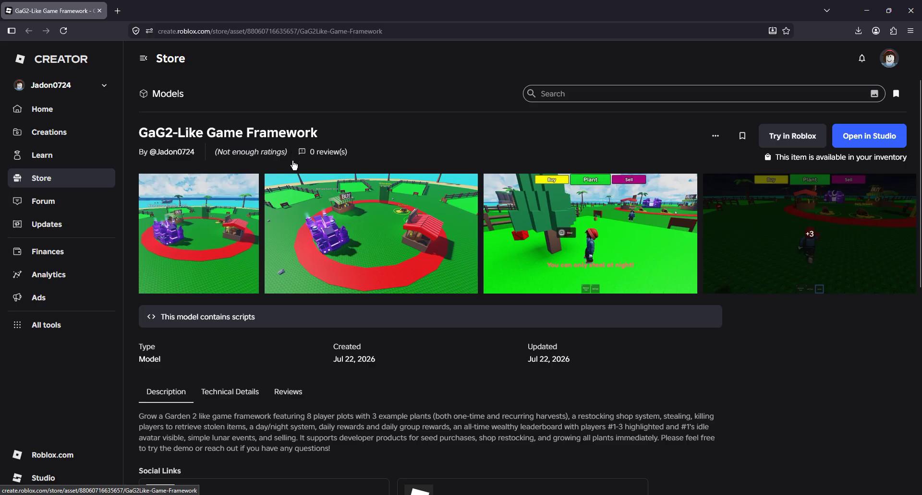
# Step: Switch to the browser's GaG2-Like Game Framework store page and enlarge the screenshot of its red ring layout for reference
pyautogui.click(381, 203)
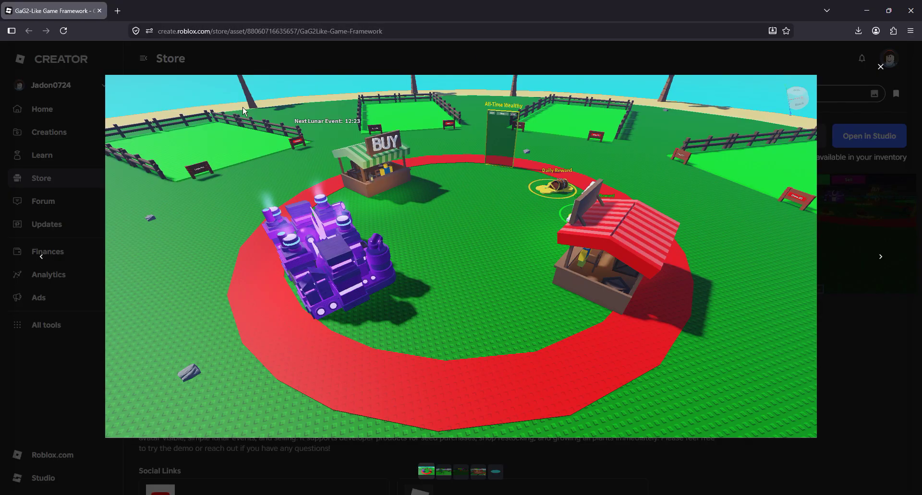
pyautogui.press('Right')
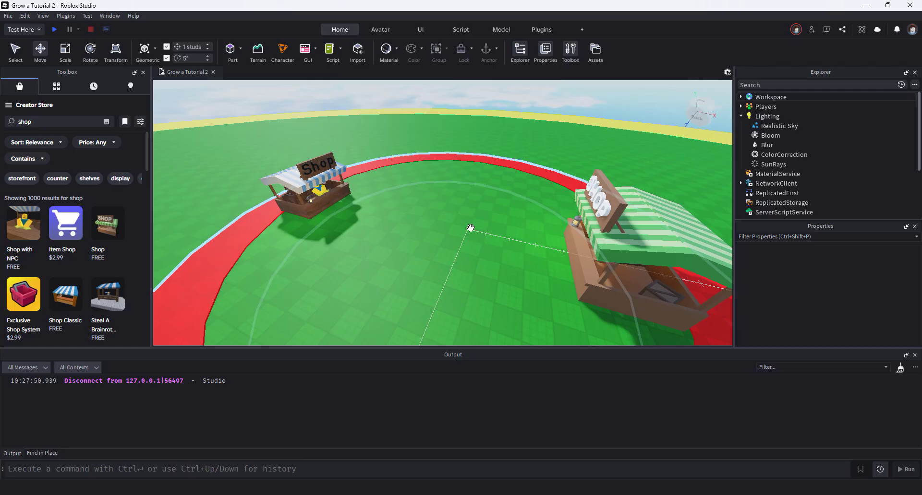
# Step: Playtest from the sandy edge of the map, walk the character off the edge, and stop the test
pyautogui.moveTo(470, 228); pyautogui.dragTo(507, 240, button='right')
pyautogui.press('w')
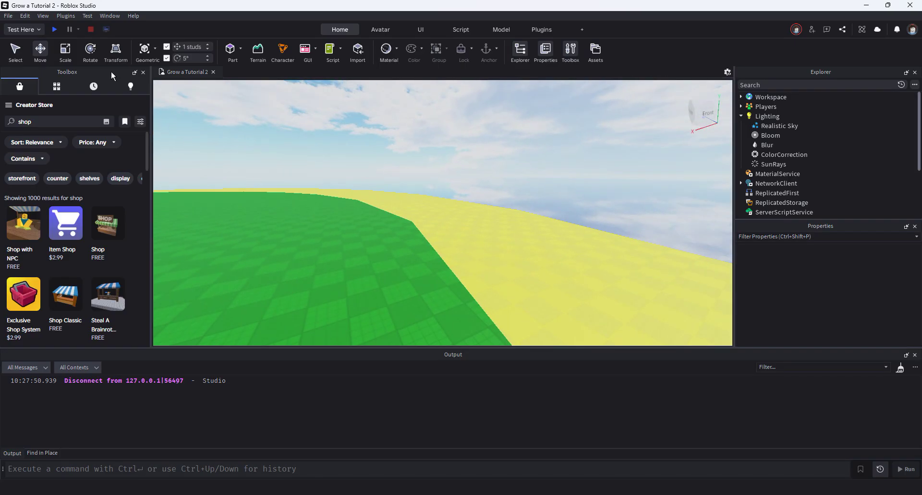
pyautogui.click(55, 29)
pyautogui.moveTo(491, 163); pyautogui.dragTo(491, 163, button='right')
pyautogui.press('d')
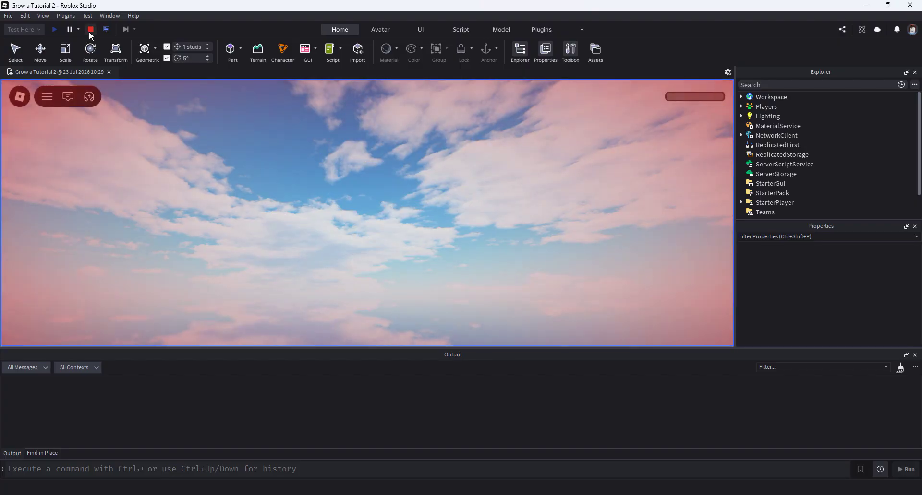
pyautogui.click(91, 30)
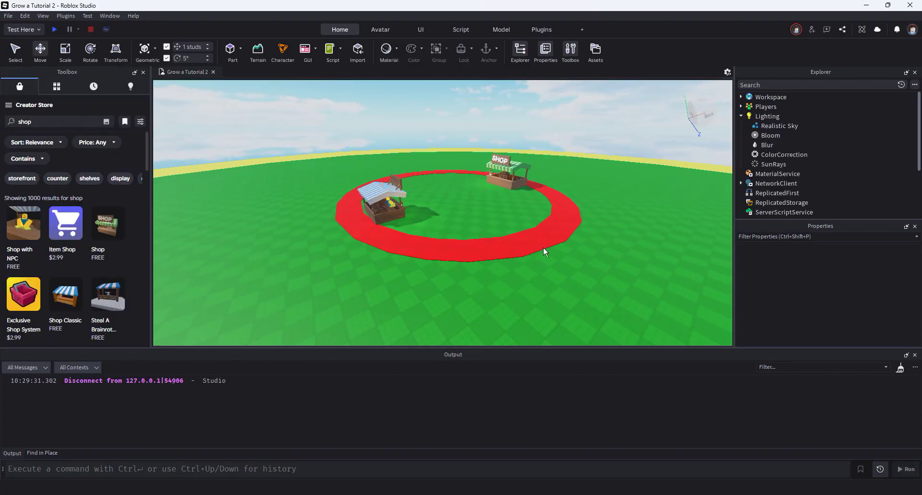
# Step: Move the Circle ring from Workspace into the Map folder
pyautogui.click(741, 116)
pyautogui.click(741, 97)
pyautogui.click(767, 193)
pyautogui.moveTo(766, 150); pyautogui.dragTo(766, 131)
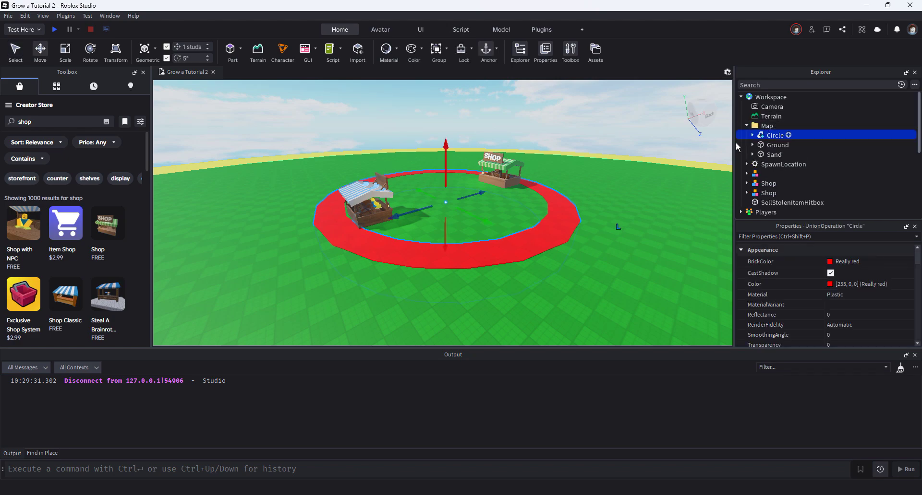
# Step: Duplicate the Circle ring and set the copy's size to 80, 470, 470
pyautogui.scroll(-3, 663, 164)
pyautogui.hotkey('ctrl', 'd')
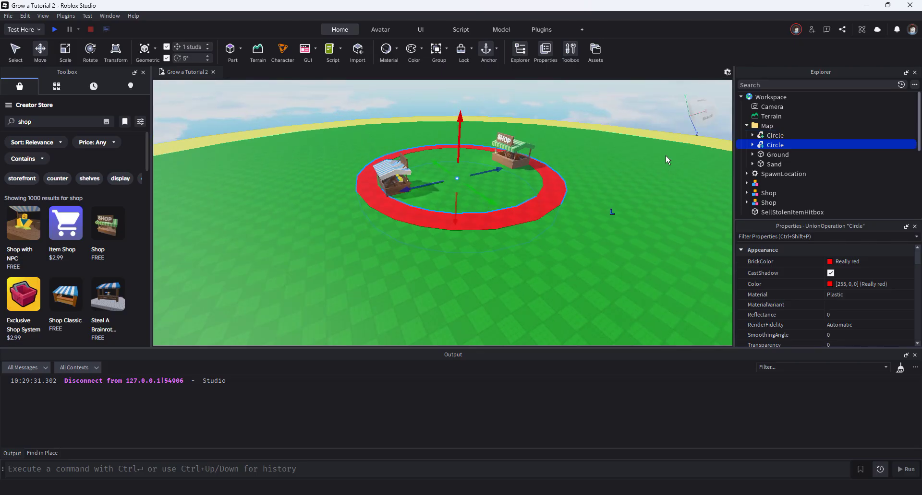
pyautogui.scroll(-2, 499, 135)
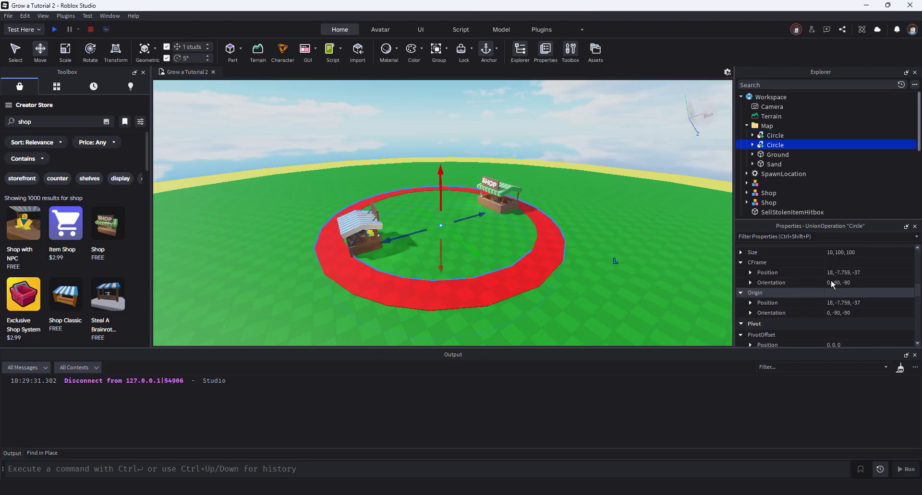
pyautogui.click(831, 252)
pyautogui.doubleClick(830, 253)
pyautogui.write('80')
pyautogui.doubleClick(839, 253)
pyautogui.write('470')
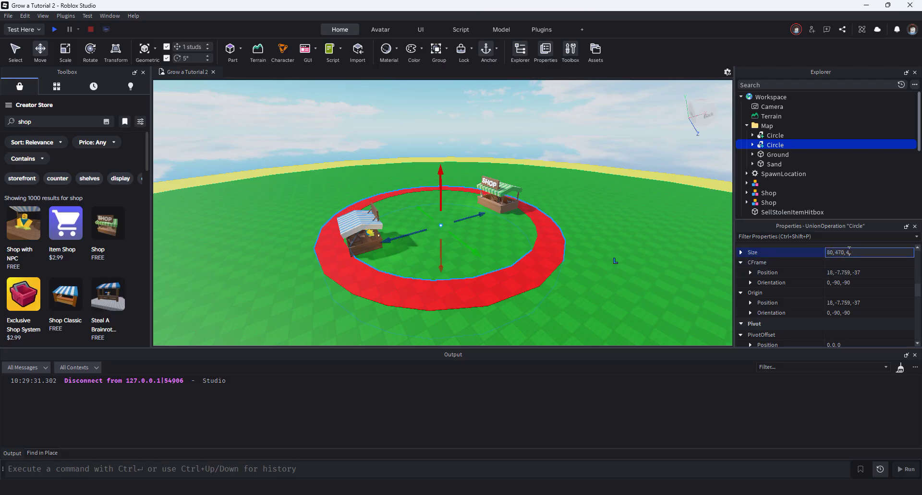
pyautogui.press('Return')
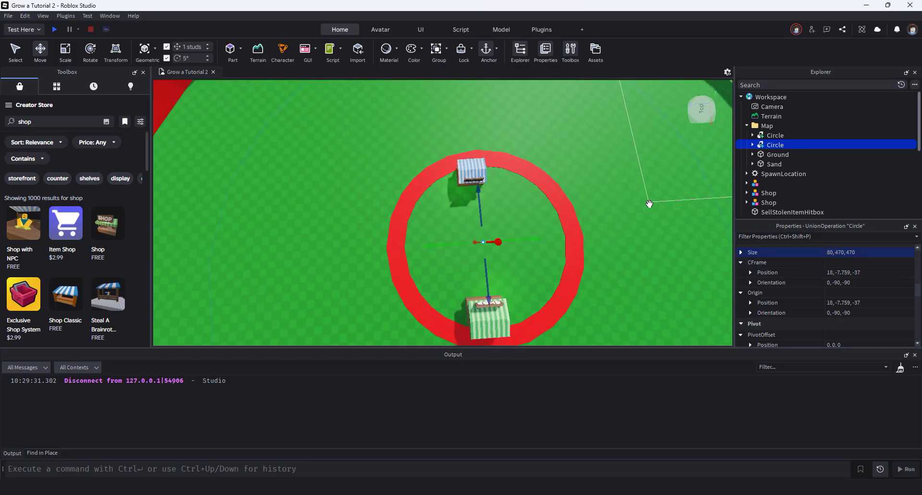
# Step: Set the position of the small red Circle ring around the shops to 0, -7.759, 0
pyautogui.press('s')
pyautogui.moveTo(649, 204); pyautogui.dragTo(518, 260, button='right')
pyautogui.moveTo(518, 257); pyautogui.dragTo(501, 231)
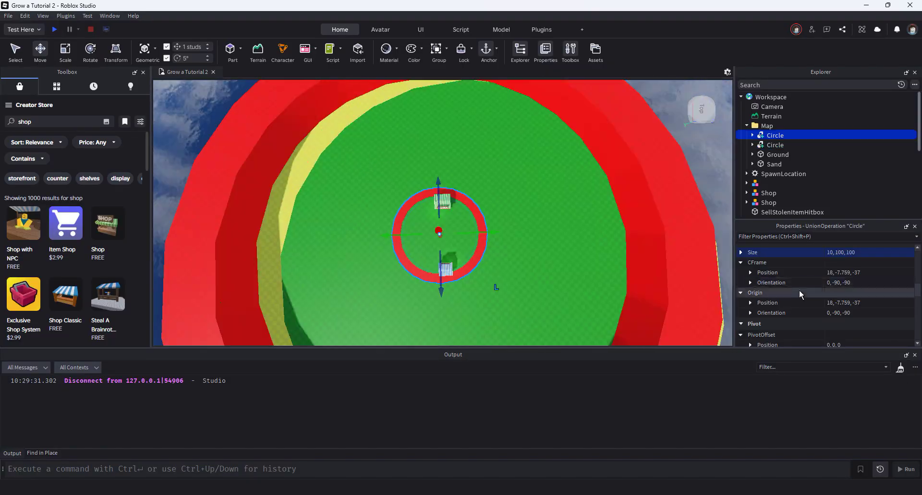
pyautogui.click(861, 272)
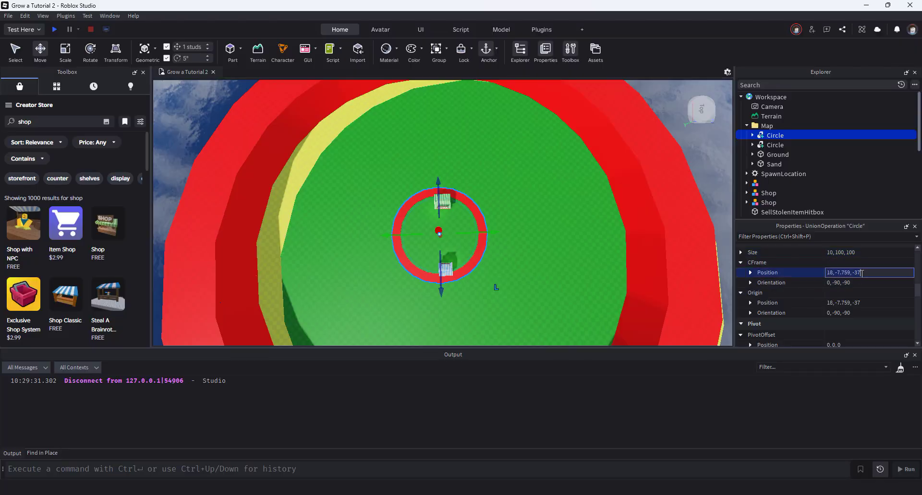
pyautogui.press('BackSpace')
pyautogui.press('BackSpace')
pyautogui.press('BackSpace')
pyautogui.write('0')
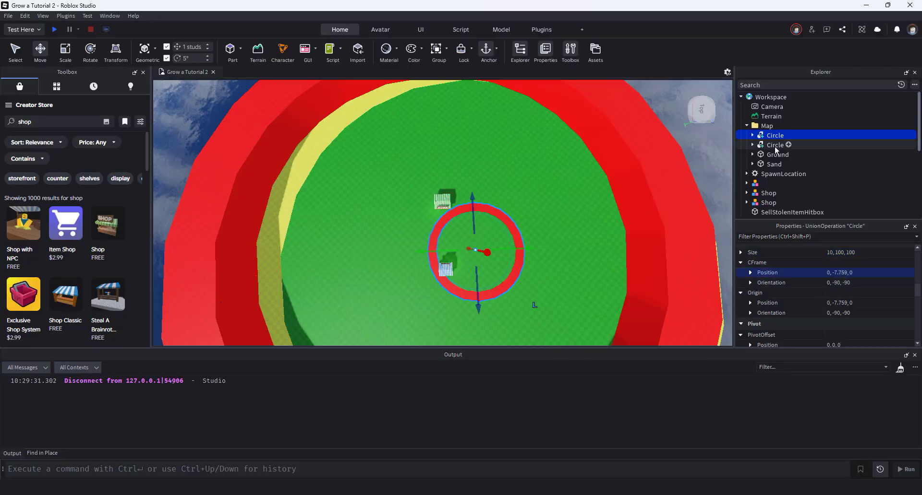
# Step: Delete the object nested inside the large outer Circle ring in the Map folder
pyautogui.click(774, 145)
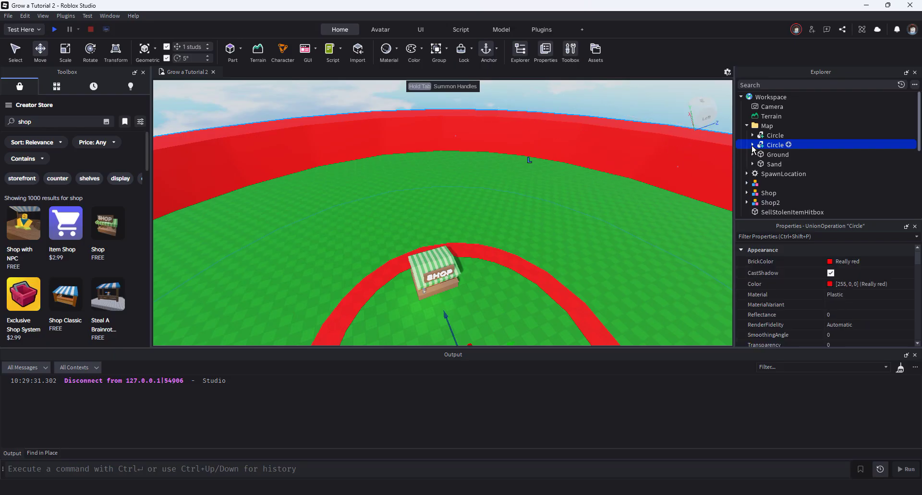
pyautogui.click(752, 145)
pyautogui.click(775, 154)
pyautogui.press('Delete')
# Step: Make the large outer Circle ring invisible by setting its Transparency to 1
pyautogui.click(774, 147)
pyautogui.scroll(-3, 802, 271)
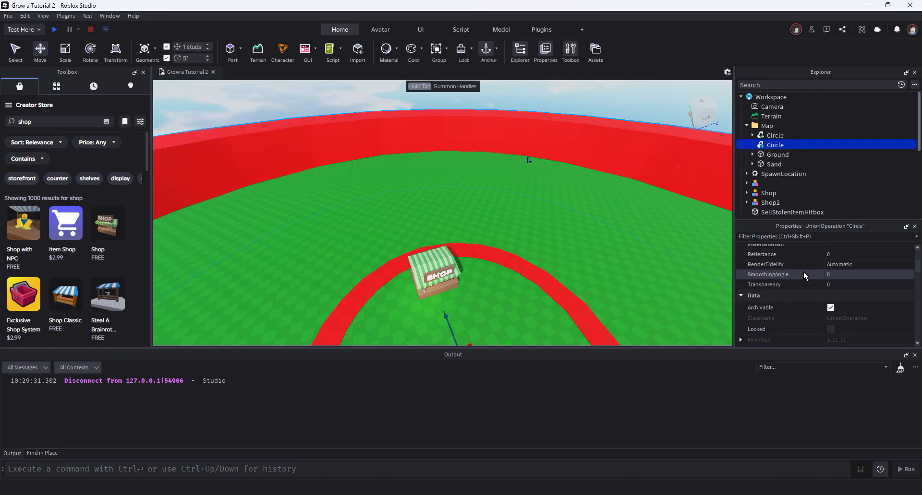
pyautogui.click(840, 284)
pyautogui.write('1')
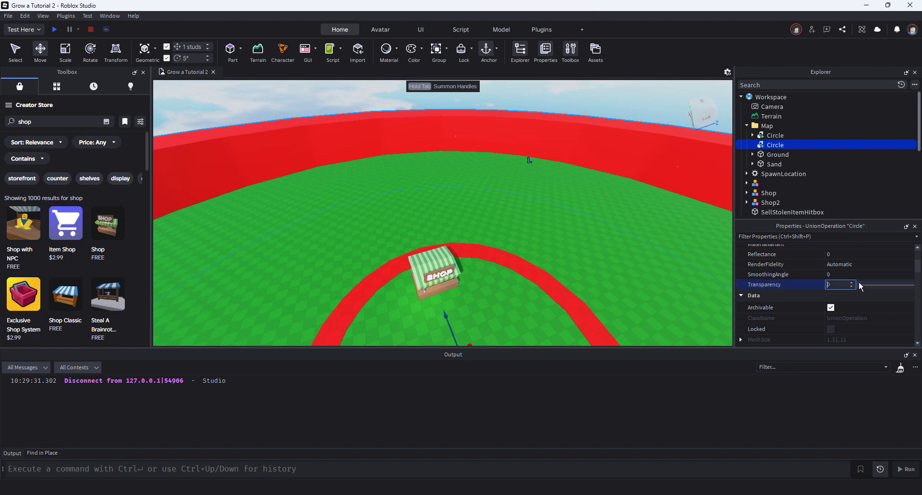
pyautogui.press('Return')
pyautogui.scroll(-5, 840, 284)
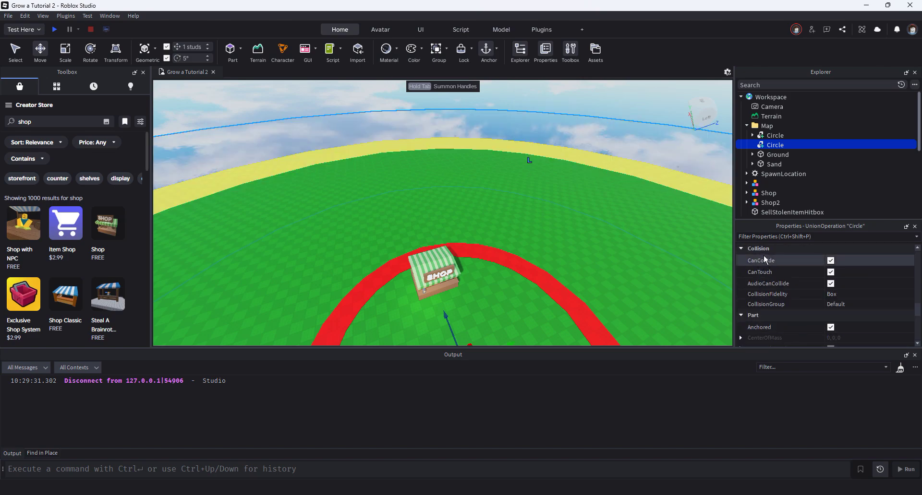
# Step: Playtest the map, try moving the character around inside the invisible outer ring, and stop the test
pyautogui.press('F5')
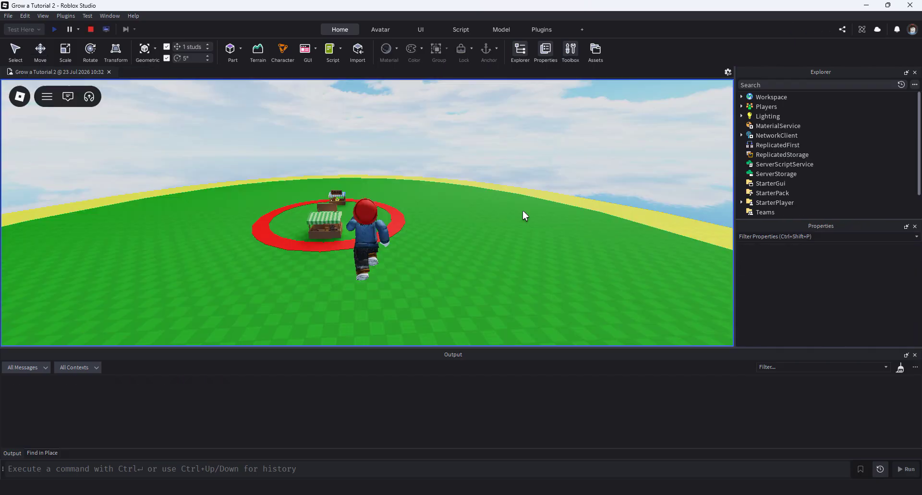
pyautogui.moveTo(523, 210); pyautogui.dragTo(522, 210, button='right')
pyautogui.press('s')
pyautogui.press('w')
pyautogui.press('s')
pyautogui.click(91, 30)
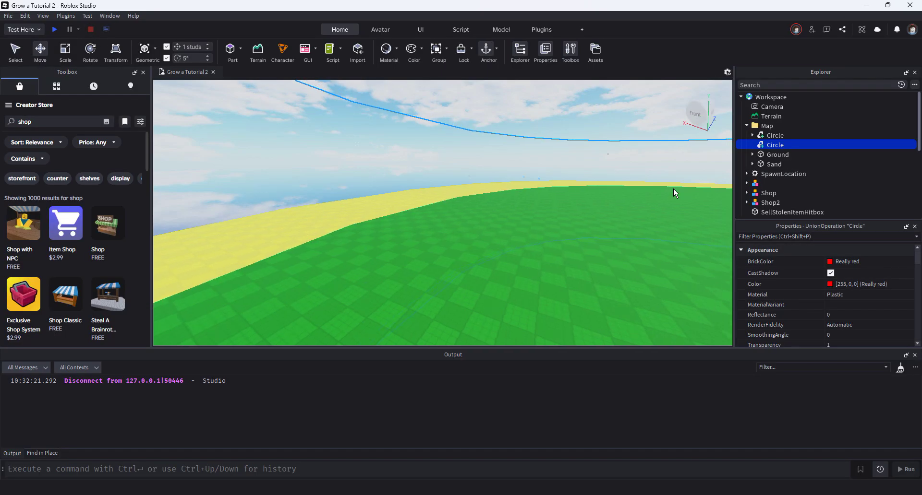
# Step: Set the CollisionFidelity of the large outer Circle ring to Default
pyautogui.scroll(-5, 806, 295)
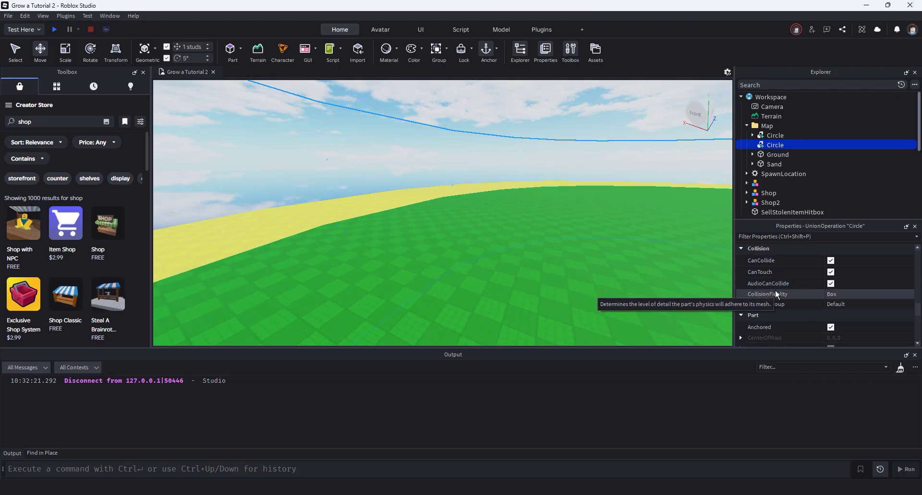
pyautogui.click(834, 295)
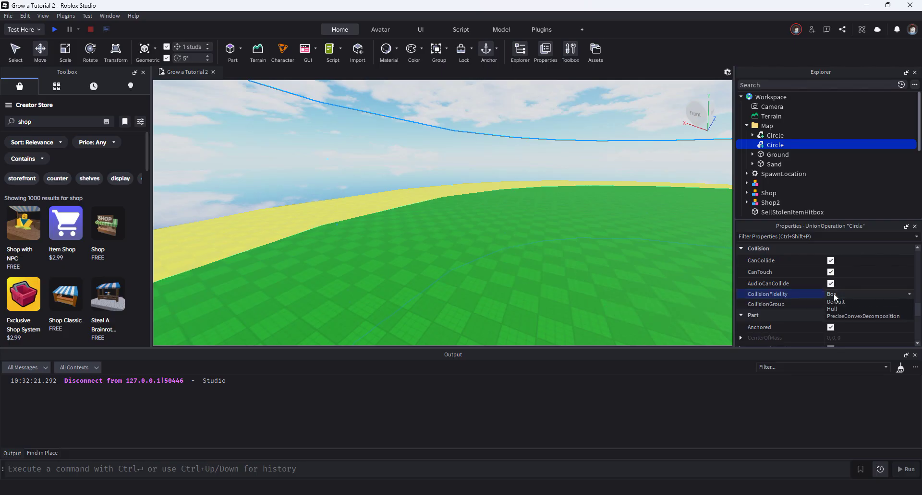
pyautogui.click(835, 310)
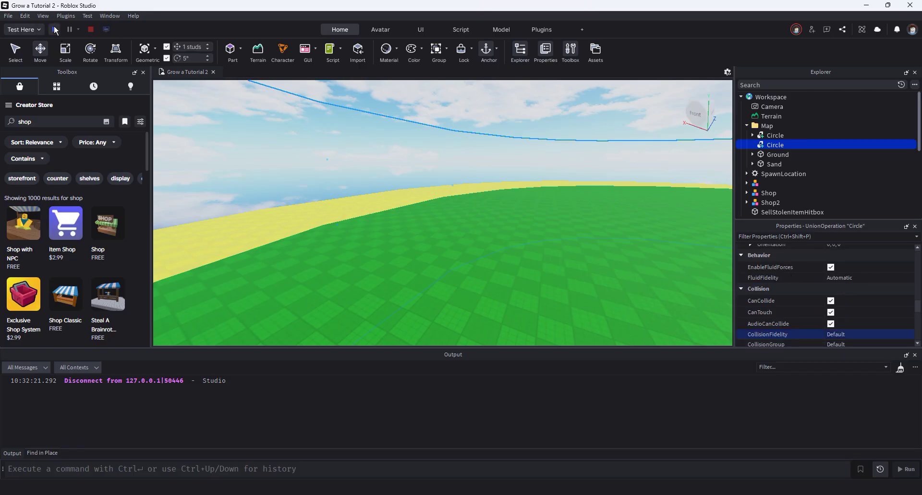
# Step: Playtest again, run and jump the character toward the sandy edge to check the invisible wall, return toward the shops, and stop the test
pyautogui.click(55, 29)
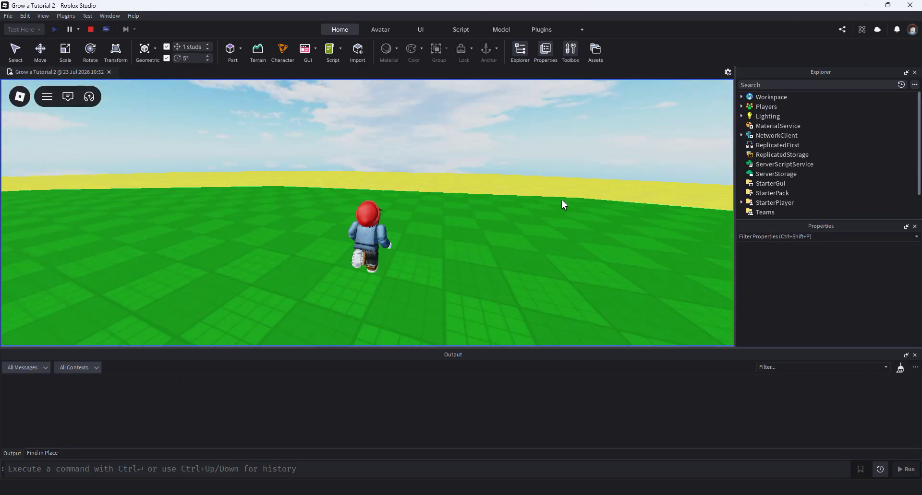
pyautogui.moveTo(562, 201); pyautogui.dragTo(562, 200, button='right')
pyautogui.press('d')
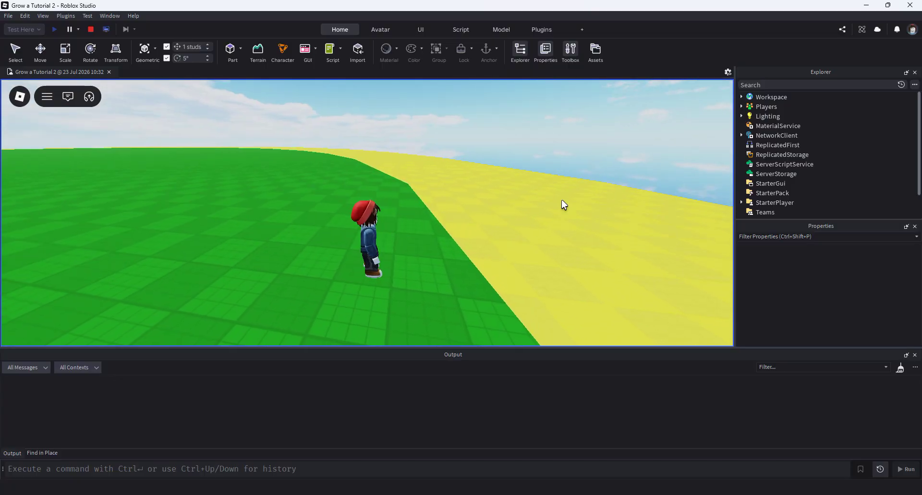
pyautogui.press('space')
pyautogui.press('space')
pyautogui.press('w')
pyautogui.moveTo(562, 200); pyautogui.dragTo(562, 200, button='right')
pyautogui.press('space')
pyautogui.press('w')
pyautogui.moveTo(404, 198); pyautogui.dragTo(404, 197, button='right')
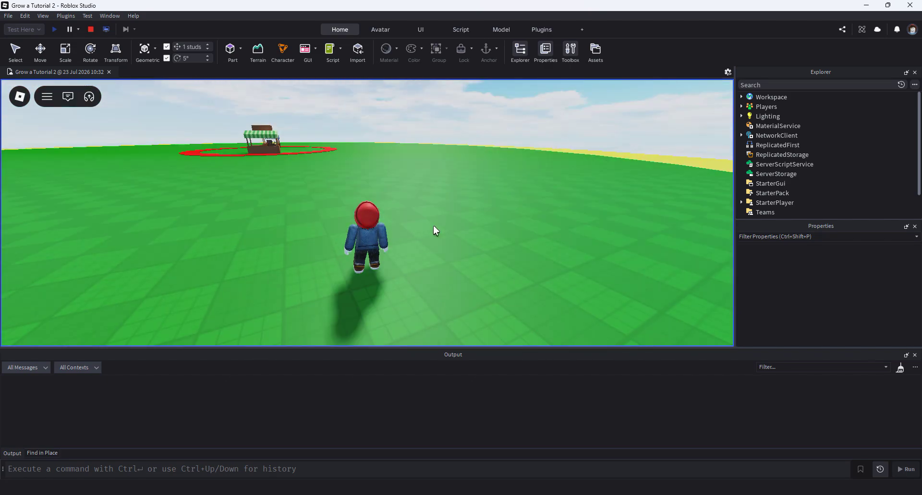
pyautogui.moveTo(483, 240); pyautogui.dragTo(483, 240, button='right')
pyautogui.press('w')
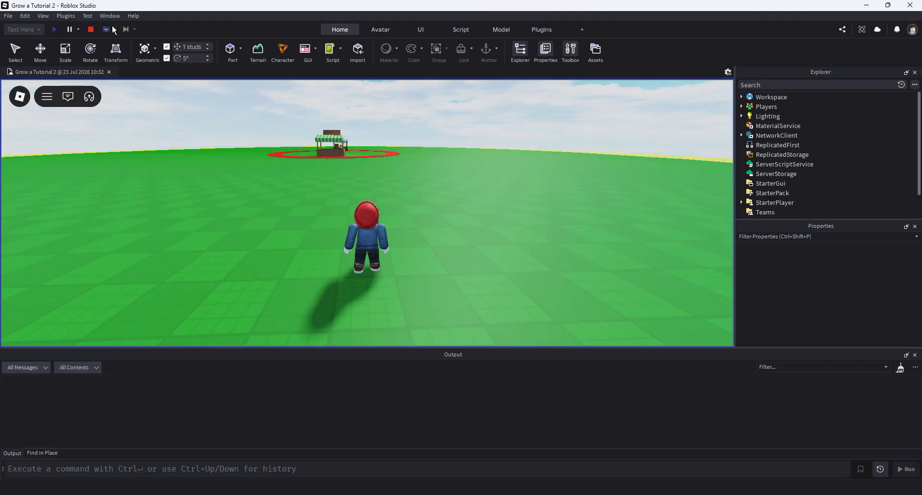
pyautogui.click(91, 30)
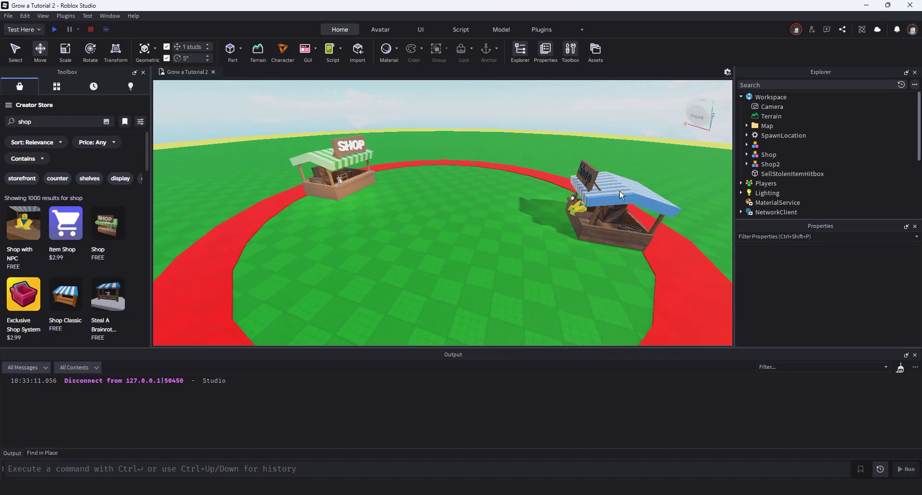
# Step: Check the plot layout in the demo framework place for reference and add a folder named Plots to the tutorial map's Workspace
pyautogui.moveTo(619, 191); pyautogui.dragTo(620, 191, button='right')
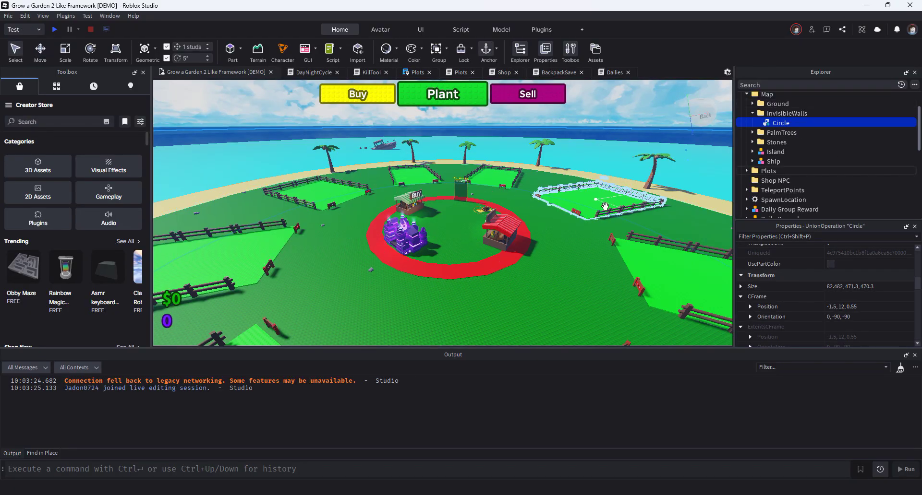
pyautogui.moveTo(655, 168); pyautogui.dragTo(655, 168, button='right')
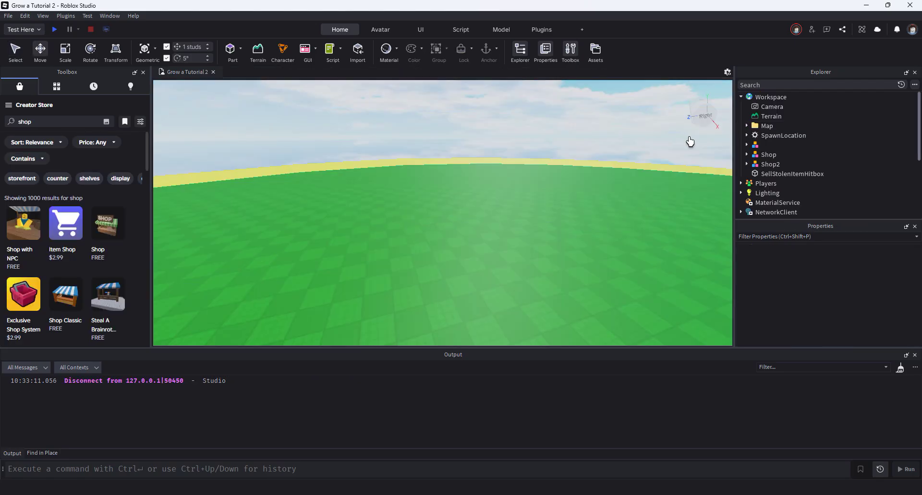
pyautogui.click(791, 96)
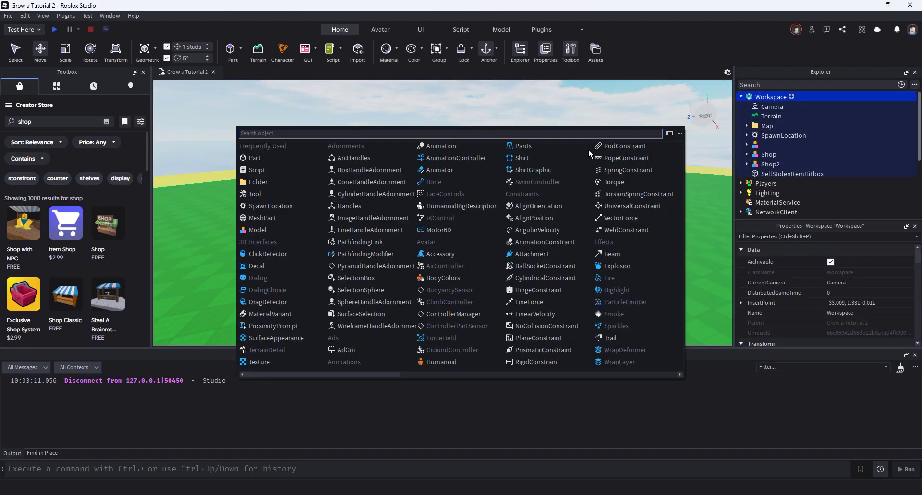
pyautogui.click(269, 181)
pyautogui.doubleClick(761, 125)
pyautogui.write('Plots')
pyautogui.press('Return')
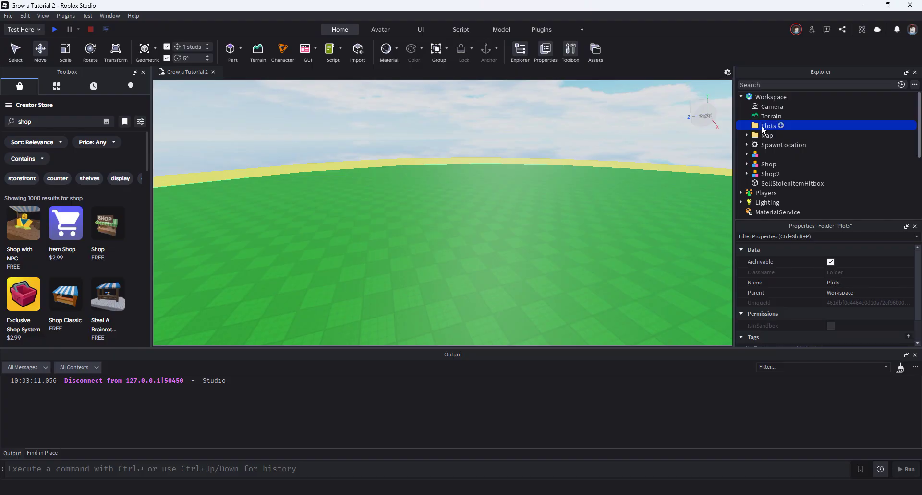
# Step: Search the Creator Store for studs and place the Old stud block on the green ground
pyautogui.moveTo(559, 177); pyautogui.dragTo(522, 205, button='right')
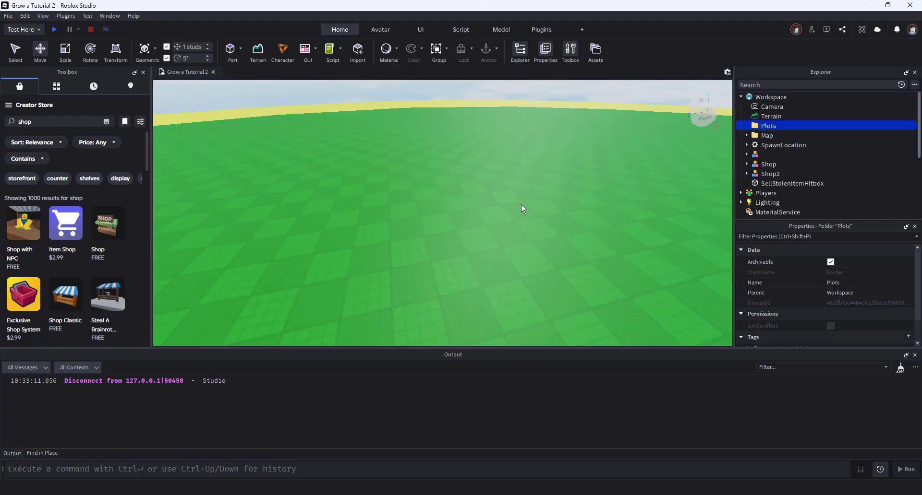
pyautogui.rightClick(473, 194)
pyautogui.click(504, 297)
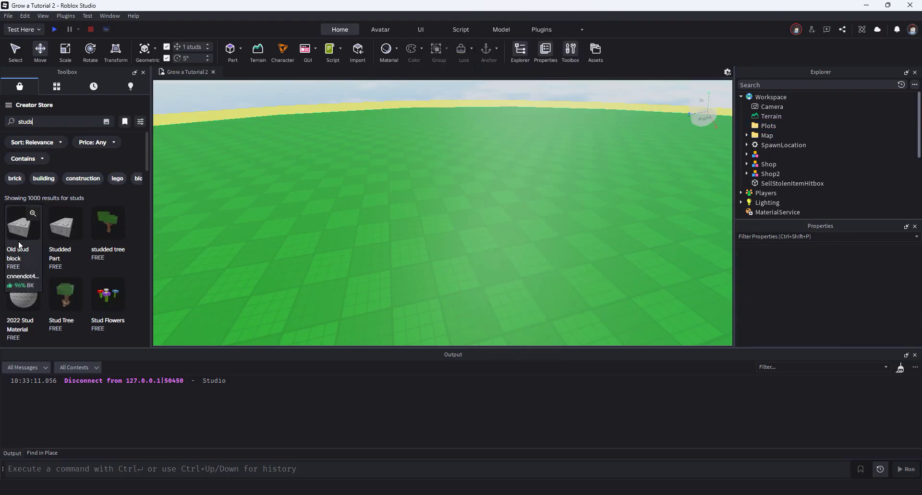
pyautogui.moveTo(19, 239); pyautogui.dragTo(459, 206)
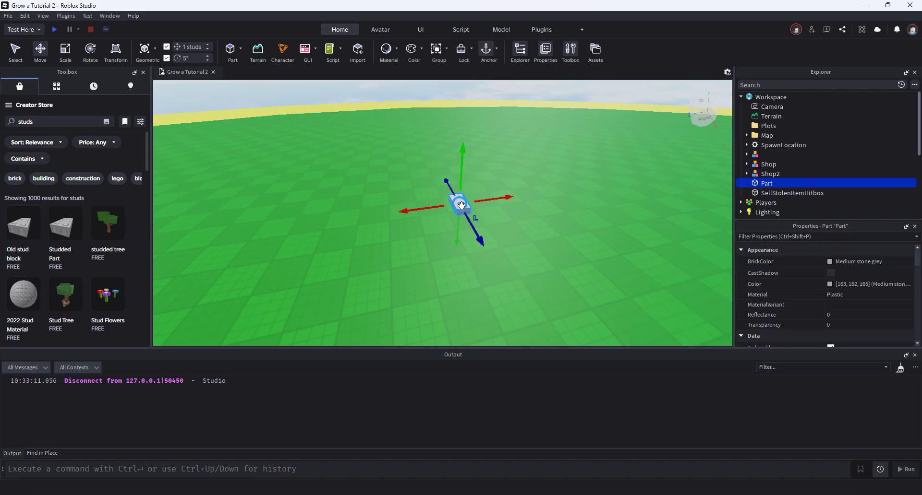
# Step: Group the stud part, named Floor, into a folder named 1 inside the Plots folder
pyautogui.rightClick(767, 187)
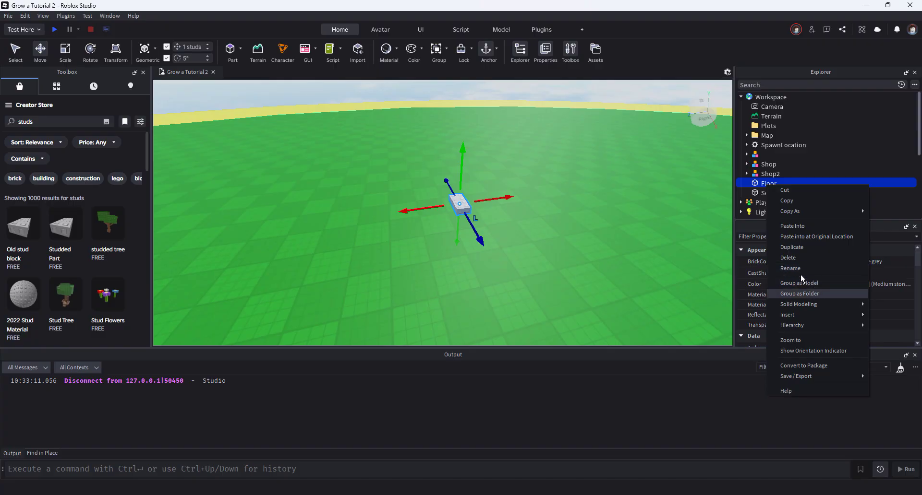
pyautogui.click(799, 293)
pyautogui.press('F2')
pyautogui.write('1')
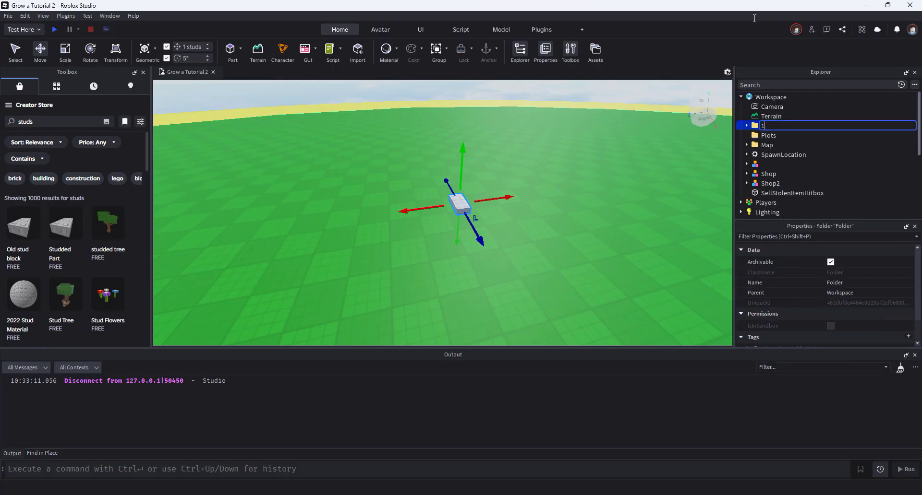
pyautogui.press('Return')
pyautogui.moveTo(761, 123)
pyautogui.mouseDown()
pyautogui.moveTo(775, 156)
pyautogui.moveTo(768, 135)
pyautogui.mouseUp()
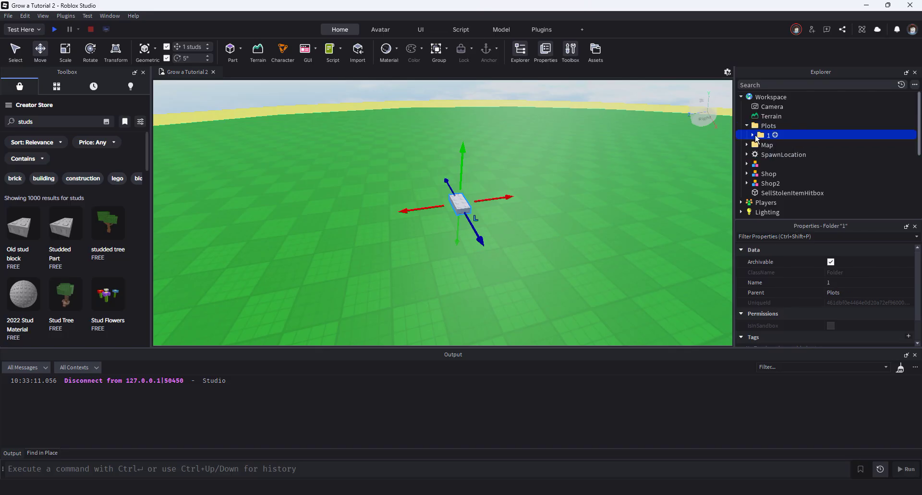
# Step: Resize the Floor part to 80, 1, 50 and rotate it to orientation 0, 0, 0
pyautogui.click(780, 144)
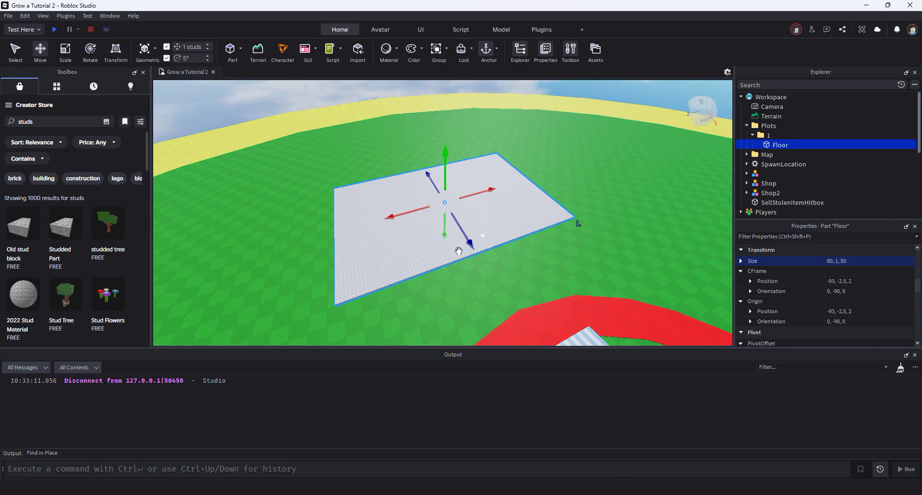
pyautogui.moveTo(591, 232); pyautogui.dragTo(590, 232, button='right')
pyautogui.hotkey('ctrl', '4')
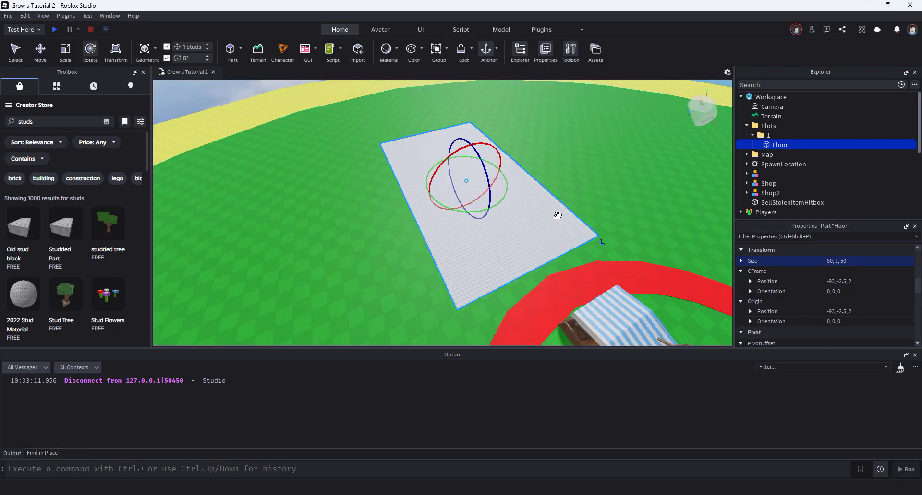
pyautogui.moveTo(557, 216); pyautogui.dragTo(556, 215, button='right')
pyautogui.hotkey('ctrl', '2')
# Step: Set the position of the Floor part in plot folder 1 to -130, -2.5, 0
pyautogui.click(776, 136)
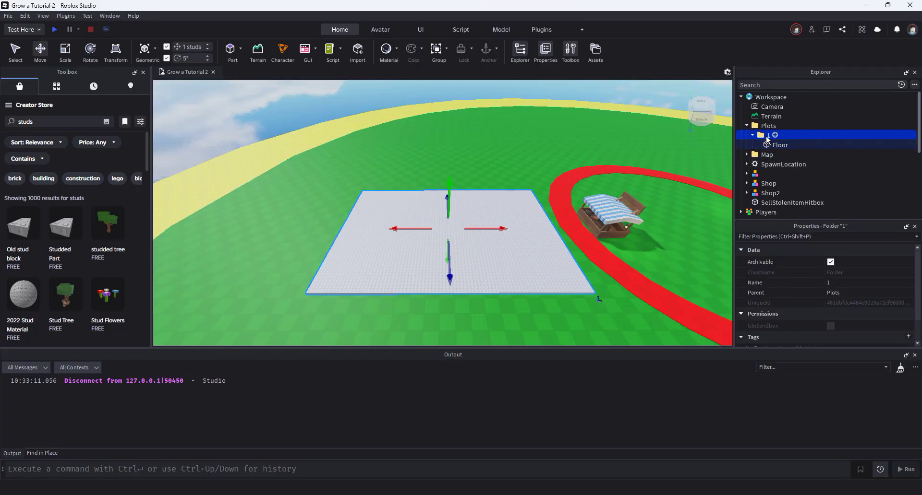
pyautogui.click(780, 145)
pyautogui.click(840, 282)
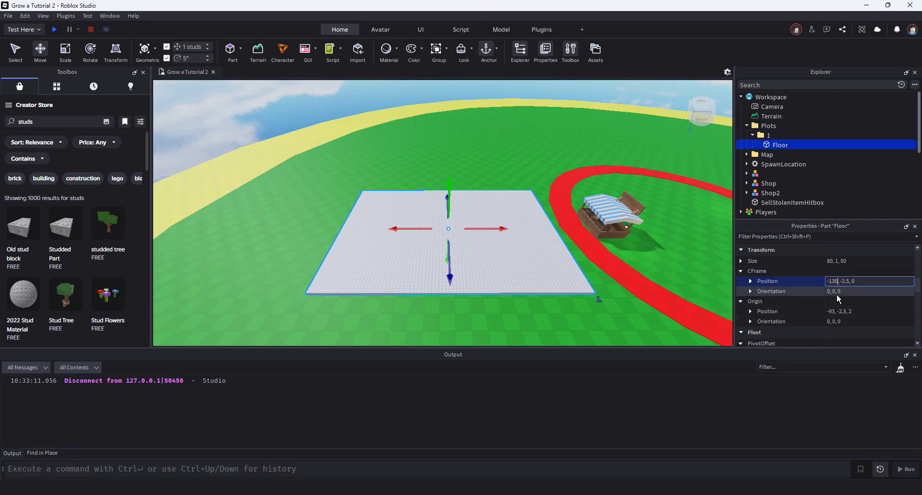
pyautogui.press('Return')
# Step: Change the BrickColor of the Floor part to Lime green and deselect it
pyautogui.press('w')
pyautogui.moveTo(586, 218); pyautogui.dragTo(586, 218, button='right')
pyautogui.scroll(5, 827, 262)
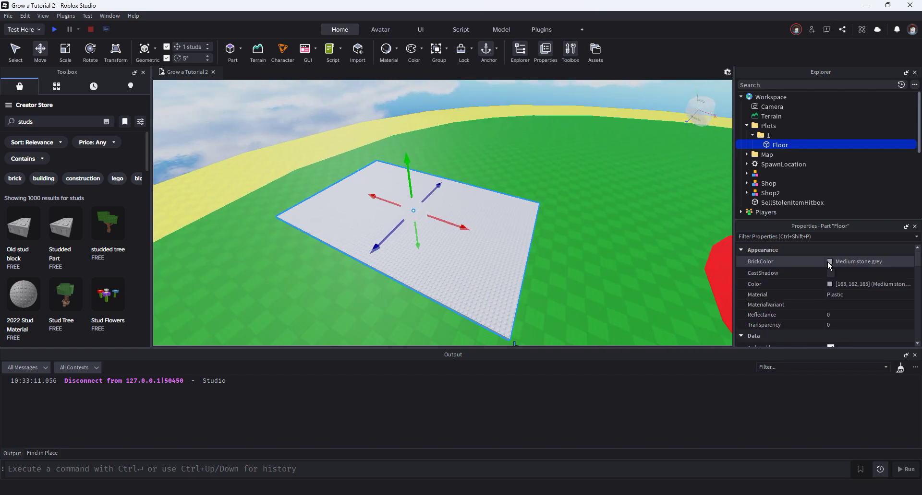
pyautogui.click(829, 262)
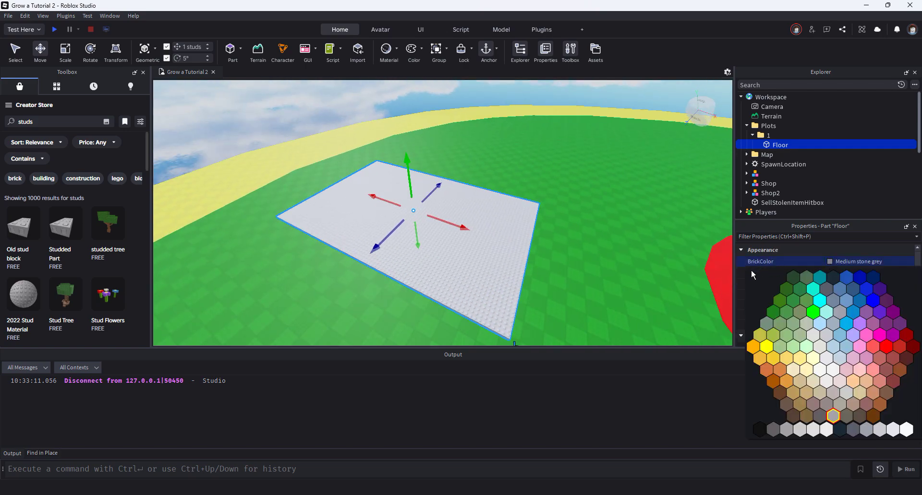
pyautogui.click(813, 312)
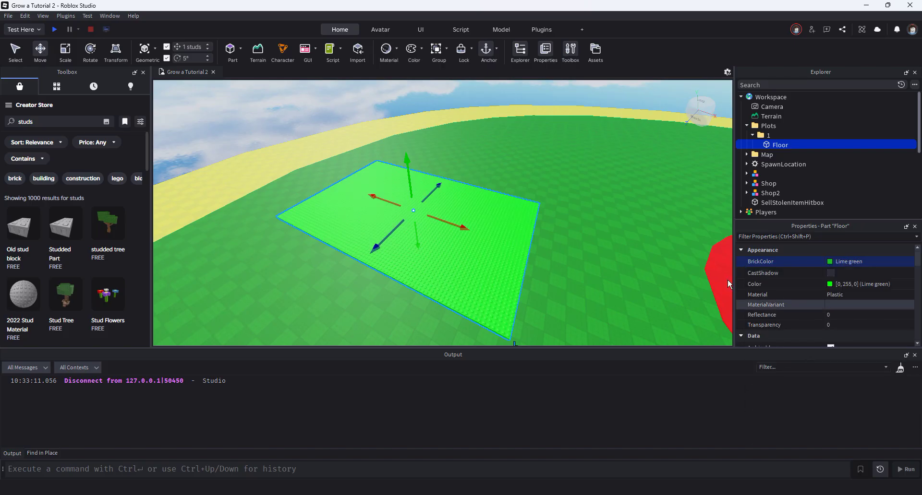
pyautogui.moveTo(504, 148); pyautogui.dragTo(504, 148, button='right')
pyautogui.click(504, 148)
pyautogui.moveTo(623, 172); pyautogui.dragTo(624, 172, button='right')
pyautogui.press('s')
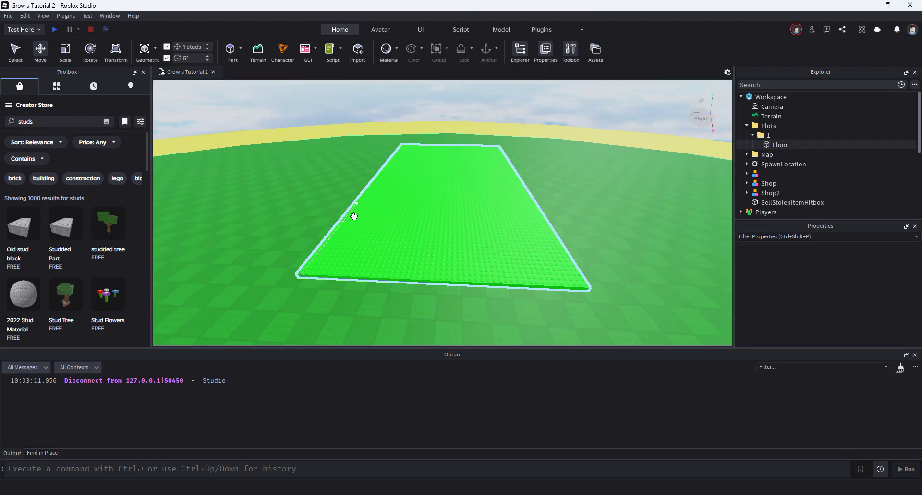
# Step: Insert the Stud Sign model from the Creator Store and put it in plot folder 1
pyautogui.press('a')
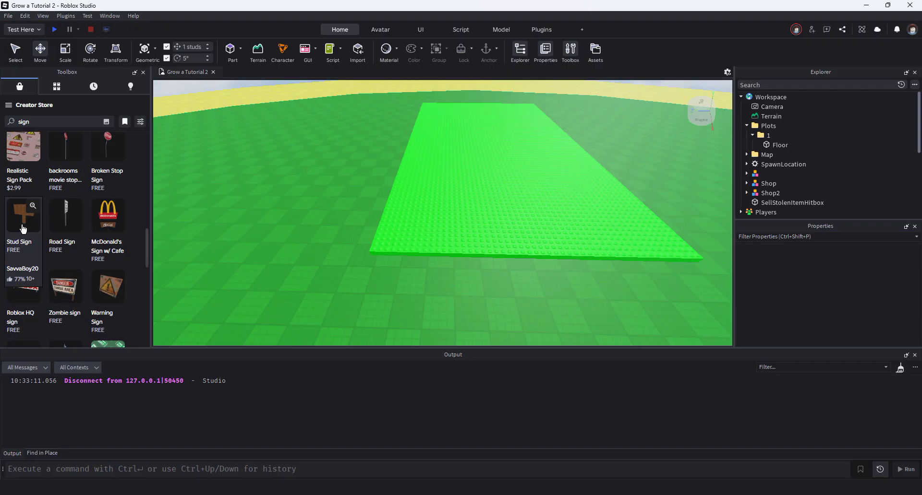
pyautogui.moveTo(19, 225); pyautogui.dragTo(766, 134)
pyautogui.moveTo(767, 134); pyautogui.dragTo(767, 135)
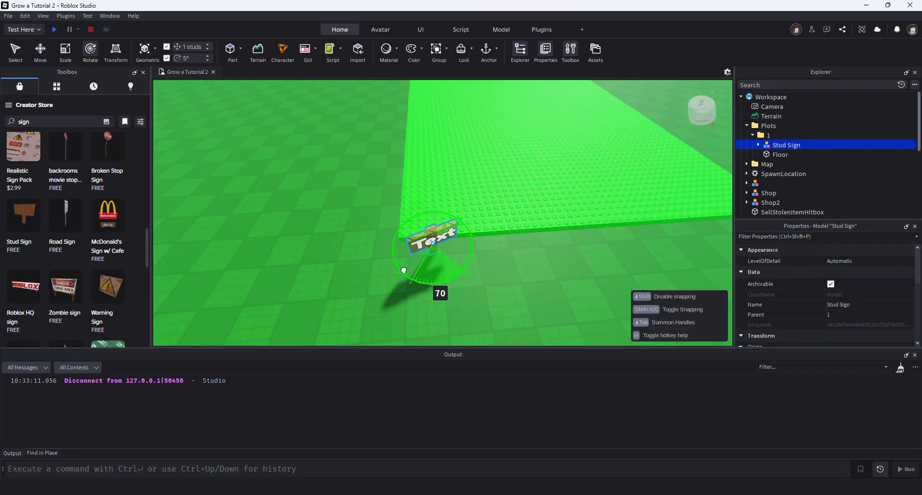
# Step: Rotate the Stud Sign to face the map's centre and shift it 2 studs along the plot's inner edge, near the corner
pyautogui.moveTo(405, 271); pyautogui.dragTo(401, 269)
pyautogui.hotkey('ctrl', '2')
pyautogui.moveTo(488, 241); pyautogui.dragTo(506, 240)
pyautogui.moveTo(553, 258); pyautogui.dragTo(552, 258, button='right')
# Step: Examine the parts inside the Stud Sign and the properties of its TextLabel and SurfaceGui
pyautogui.click(758, 145)
pyautogui.click(764, 154)
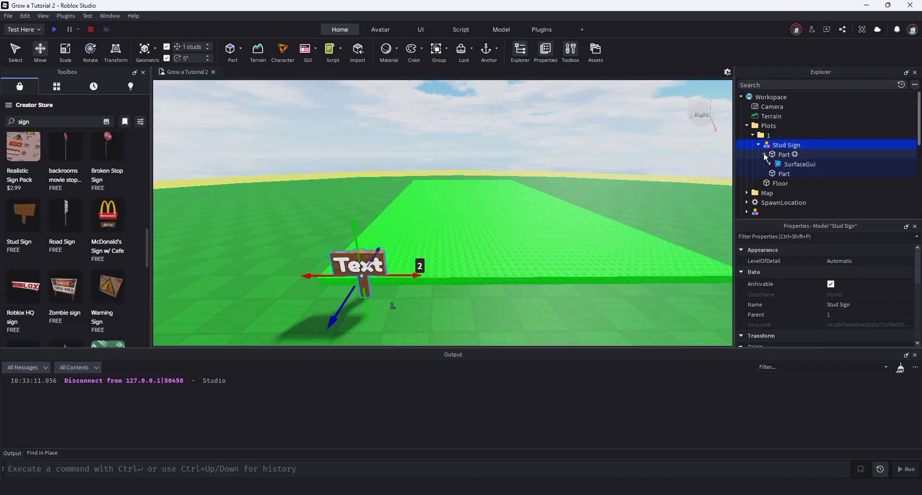
pyautogui.scroll(-1, 767, 154)
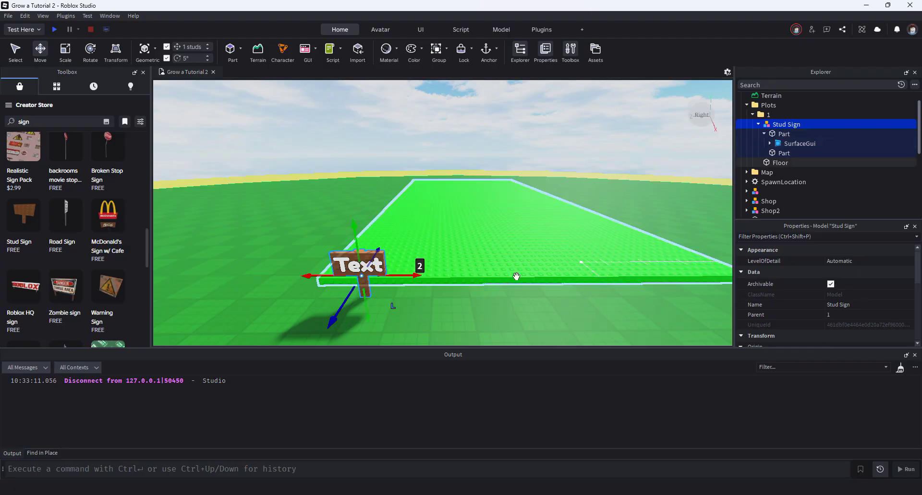
pyautogui.click(769, 144)
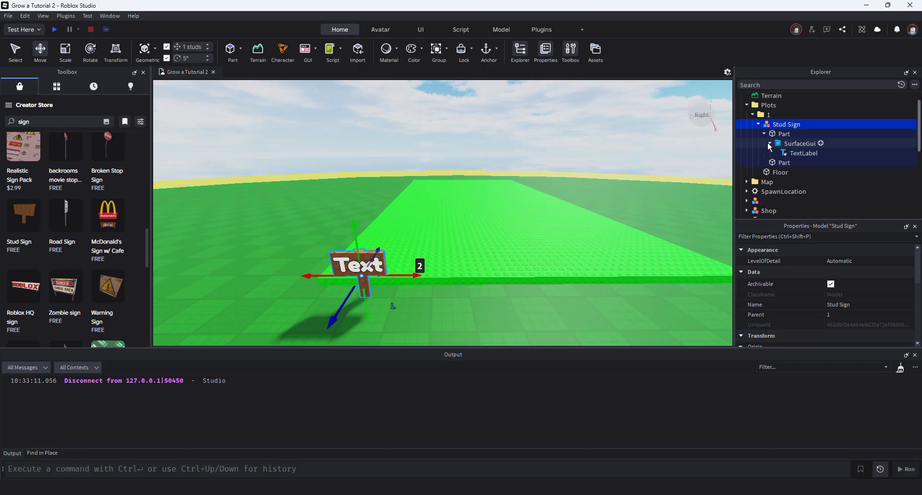
pyautogui.click(801, 154)
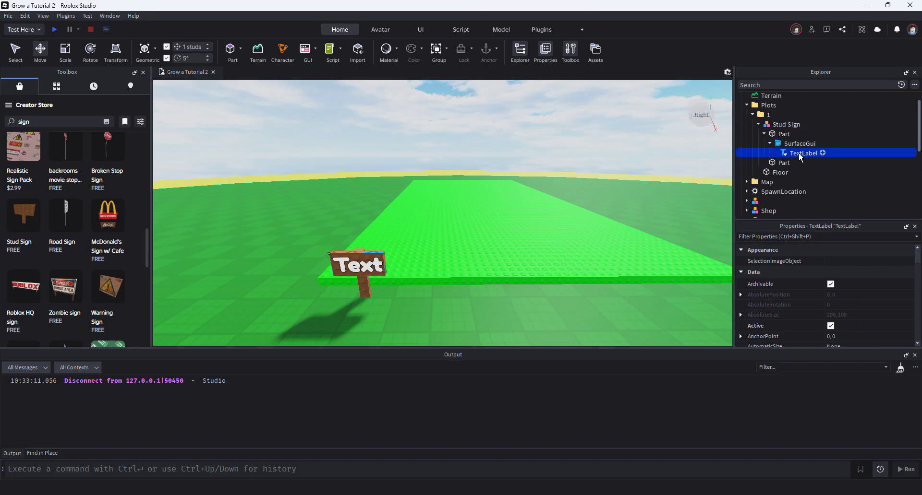
pyautogui.click(790, 143)
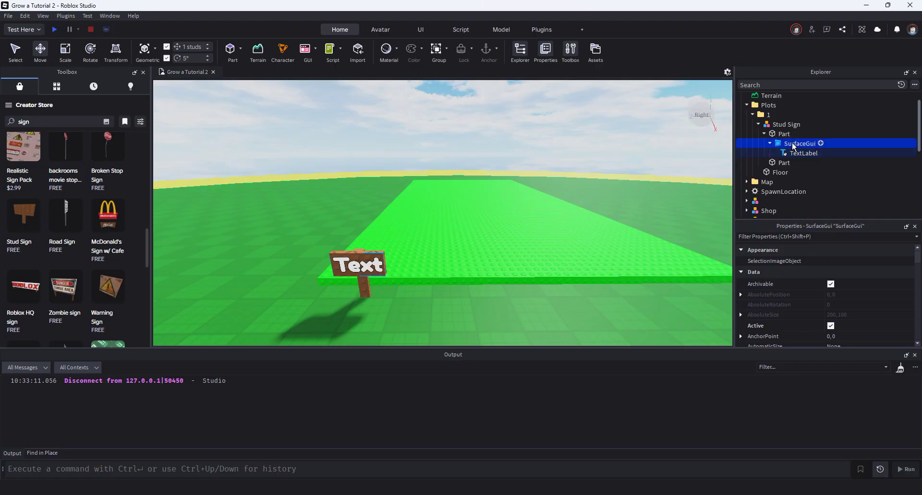
pyautogui.scroll(-4, 786, 301)
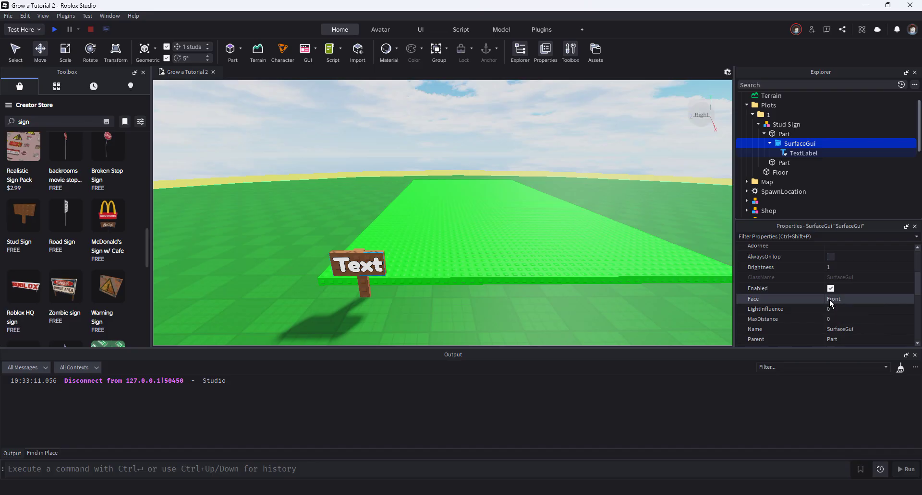
# Step: Anchor both parts of the Stud Sign and collapse the model in the hierarchy
pyautogui.click(782, 135)
pyautogui.keyDown('ctrl'); pyautogui.click(779, 162); pyautogui.keyUp('ctrl')
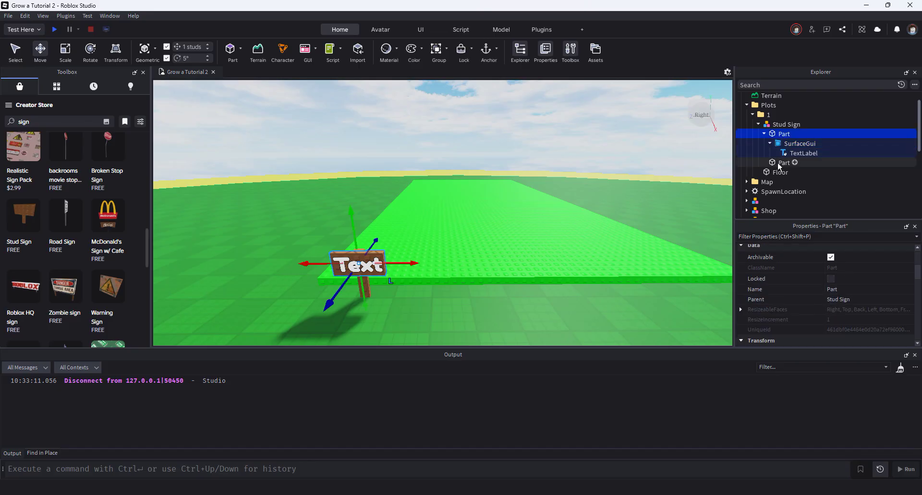
pyautogui.scroll(1, 811, 275)
pyautogui.scroll(-1, 811, 274)
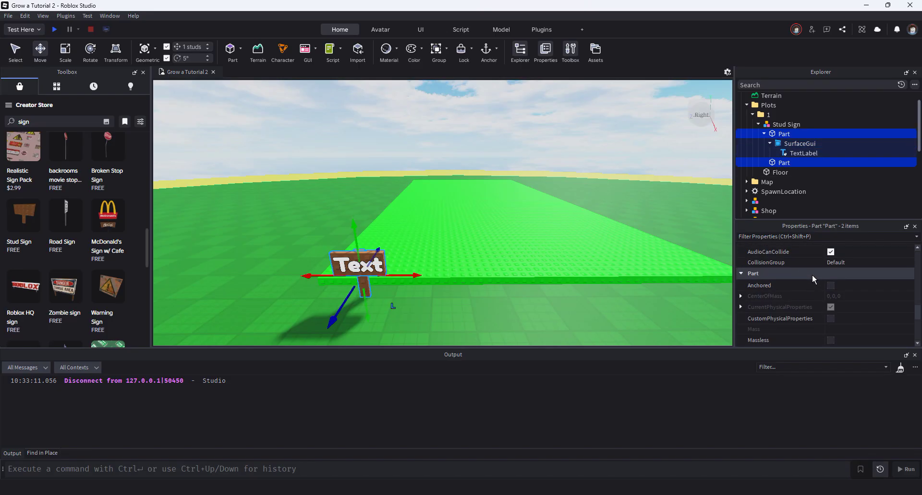
pyautogui.click(830, 287)
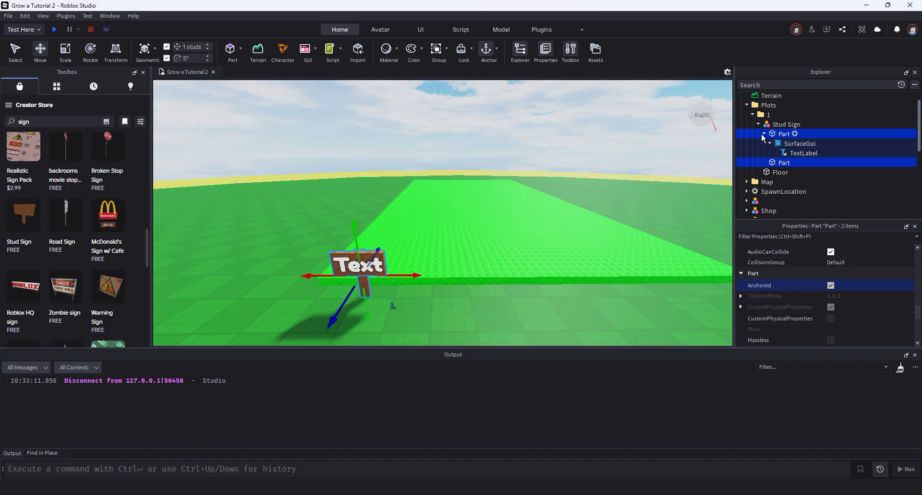
pyautogui.click(763, 134)
pyautogui.click(758, 125)
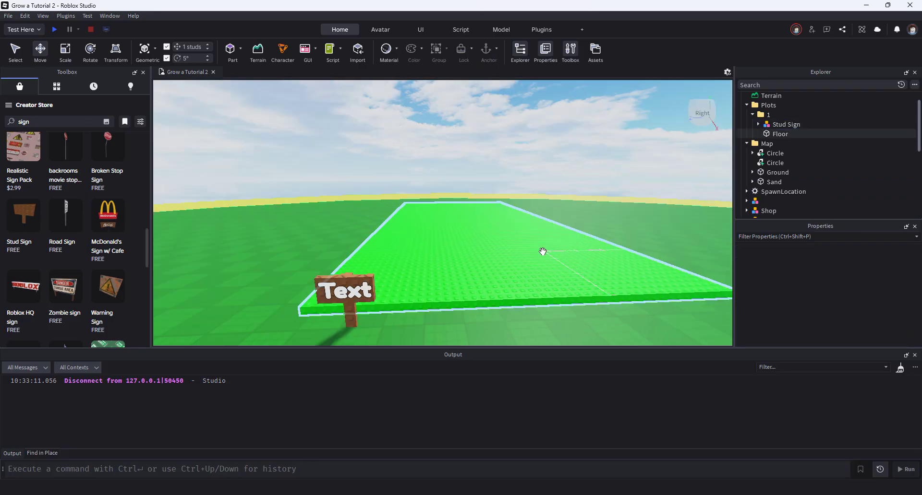
# Step: Playtest the map to view the plot and its sign from the player's perspective, and stop the test
pyautogui.click(54, 29)
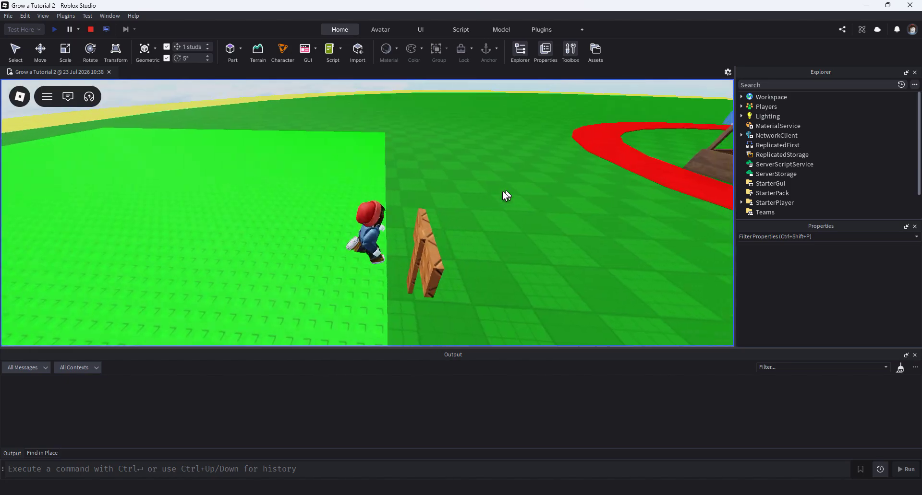
pyautogui.moveTo(503, 191); pyautogui.dragTo(502, 191, button='right')
pyautogui.press('s')
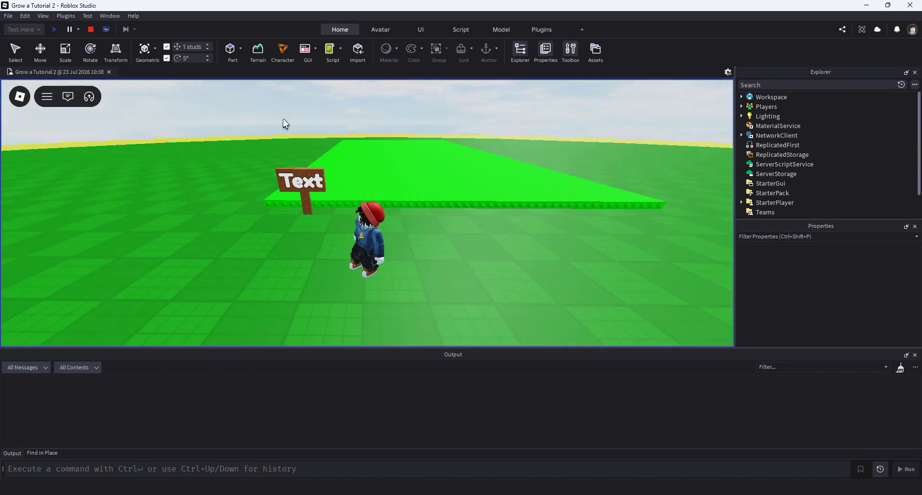
pyautogui.click(90, 29)
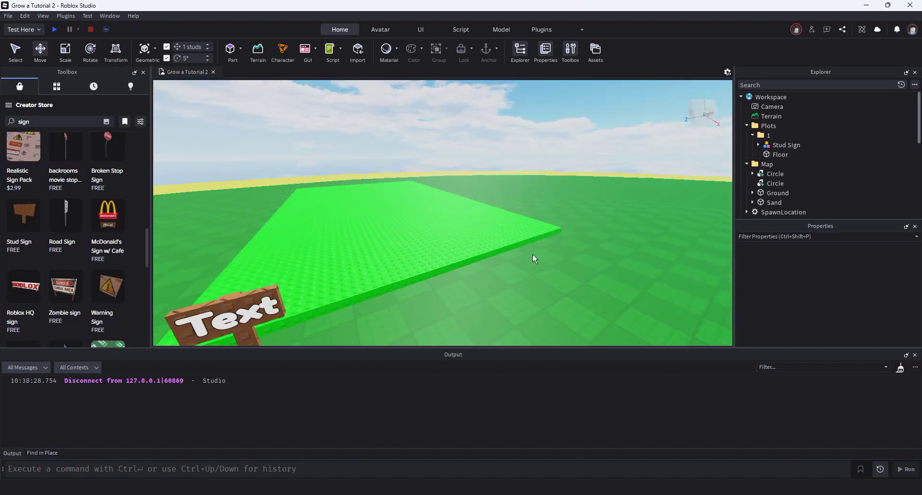
# Step: Duplicate plot folder 1 with its Floor and Stud Sign
pyautogui.moveTo(532, 254); pyautogui.dragTo(543, 245, button='right')
pyautogui.press('s')
pyautogui.press('a')
pyautogui.moveTo(450, 238); pyautogui.dragTo(449, 238, button='right')
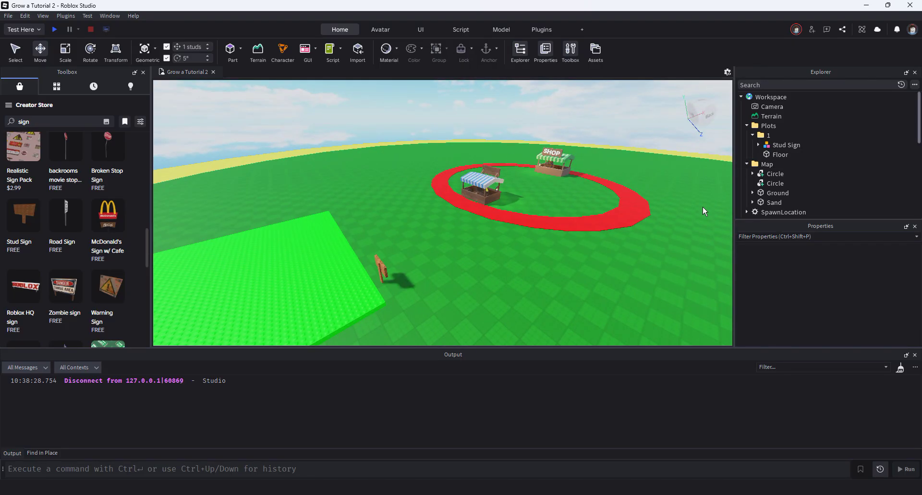
pyautogui.press('d')
pyautogui.moveTo(497, 111); pyautogui.dragTo(497, 111, button='right')
pyautogui.doubleClick(762, 136)
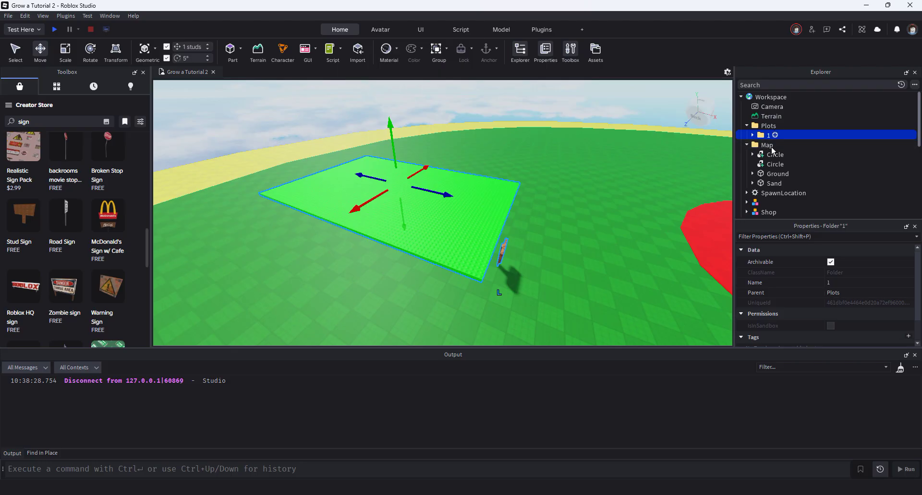
pyautogui.hotkey('ctrl', 'd')
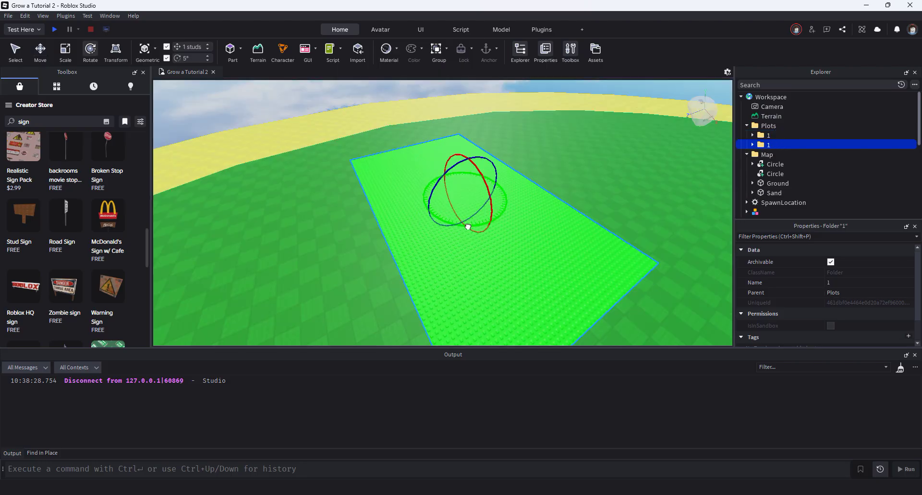
# Step: Rotate the duplicated plot half a turn and move it 260 studs across to the opposite side of the red ring
pyautogui.moveTo(468, 227); pyautogui.dragTo(463, 164)
pyautogui.scroll(-8, 462, 164)
pyautogui.moveTo(462, 164); pyautogui.dragTo(431, 169, button='right')
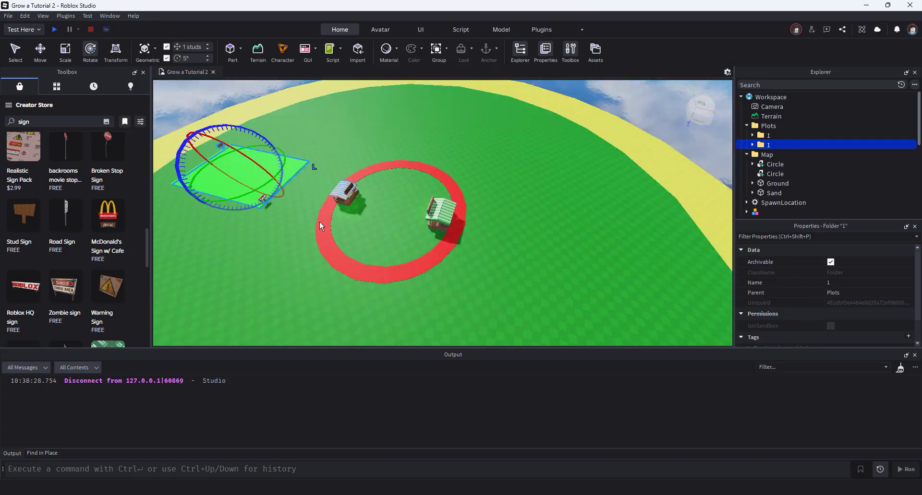
pyautogui.hotkey('ctrl', '2')
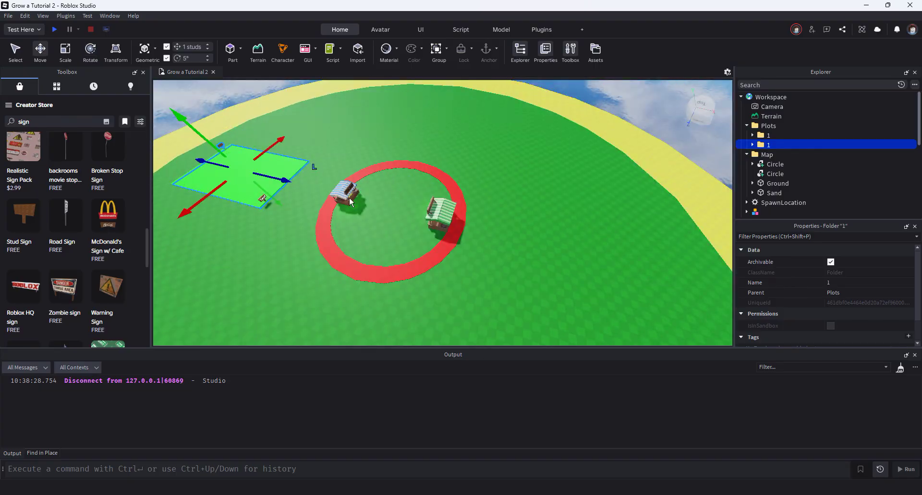
pyautogui.moveTo(286, 181); pyautogui.dragTo(678, 229)
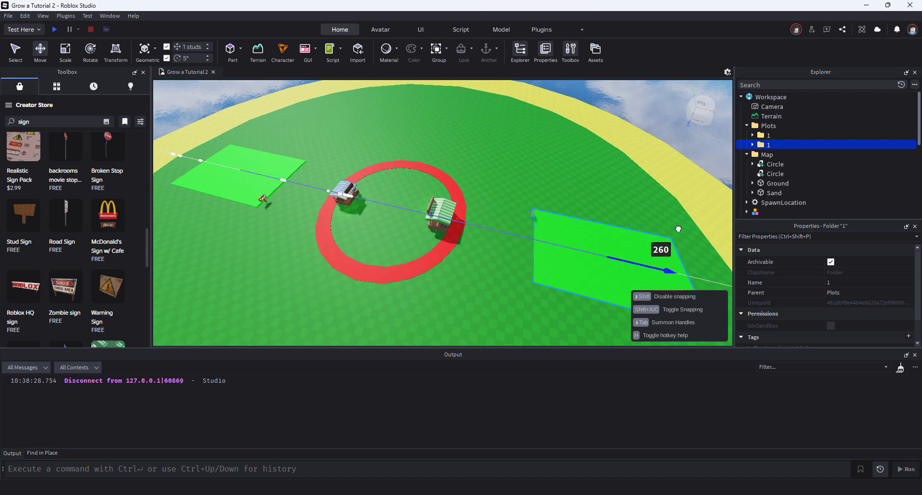
pyautogui.moveTo(679, 229); pyautogui.dragTo(678, 229)
# Step: Check the size and position of the Floor part in the original plot folder
pyautogui.press('a')
pyautogui.moveTo(635, 223); pyautogui.dragTo(639, 224, button='right')
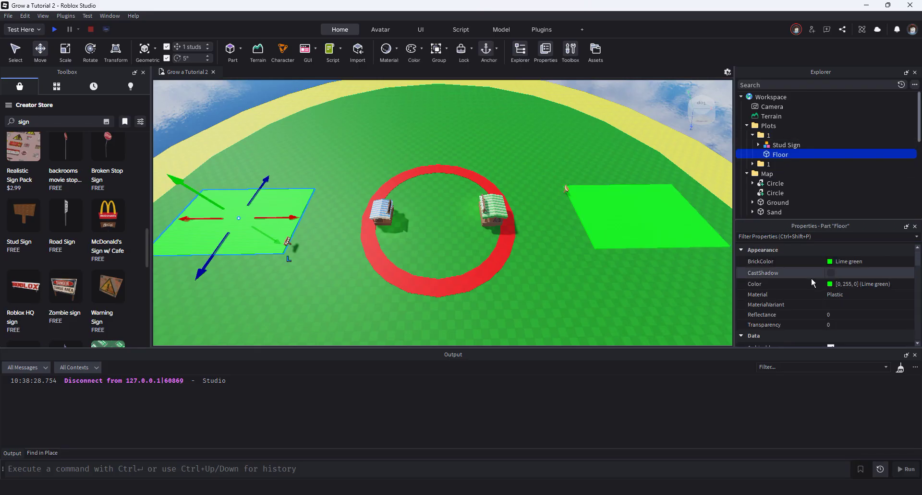
pyautogui.scroll(-5, 811, 281)
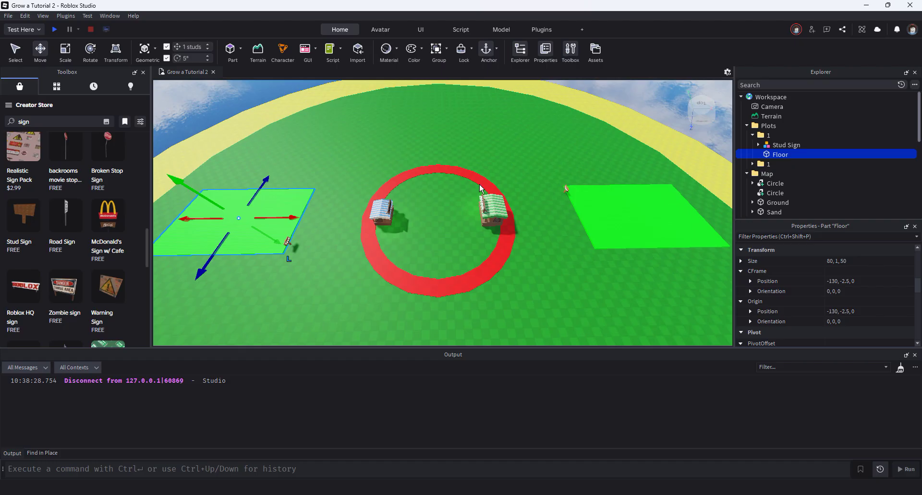
pyautogui.click(753, 135)
# Step: Duplicate both plot folders together and rotate the copies a quarter turn around the map's centre
pyautogui.click(761, 145)
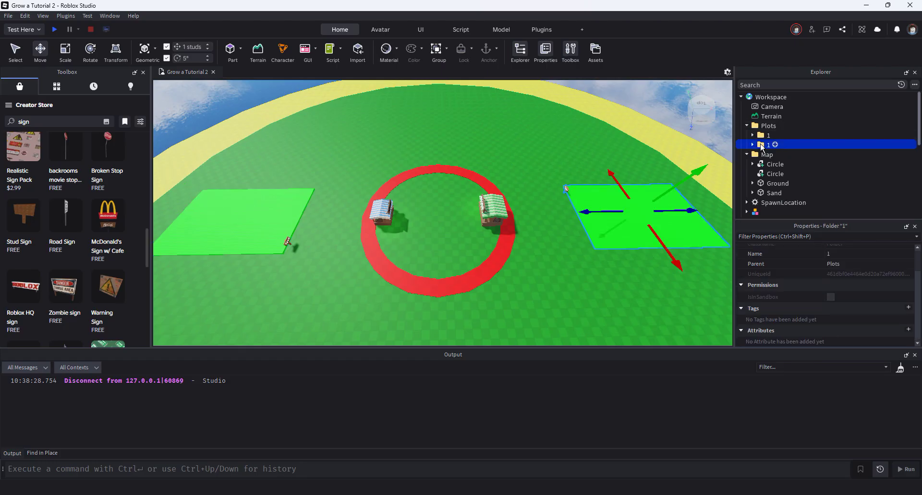
pyautogui.keyDown('ctrl'); pyautogui.click(767, 137); pyautogui.keyUp('ctrl')
pyautogui.moveTo(660, 170); pyautogui.dragTo(661, 170, button='right')
pyautogui.hotkey('ctrl', 'd')
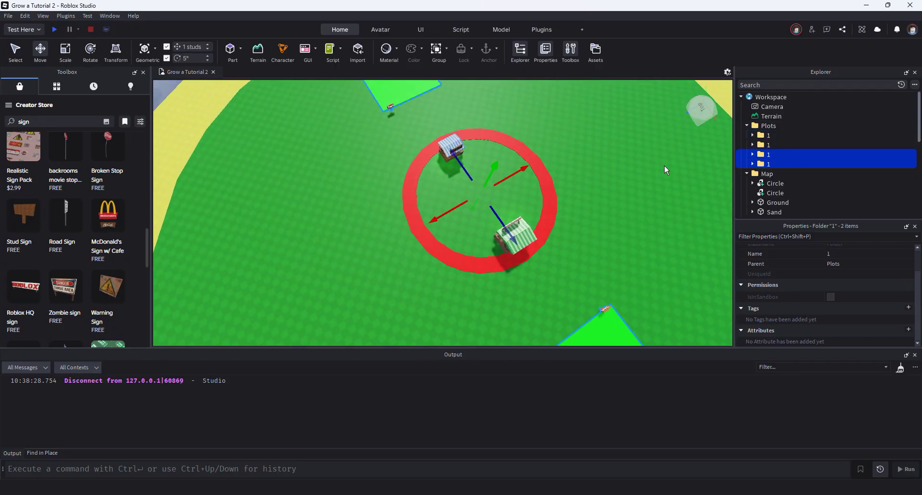
pyautogui.hotkey('ctrl', '4')
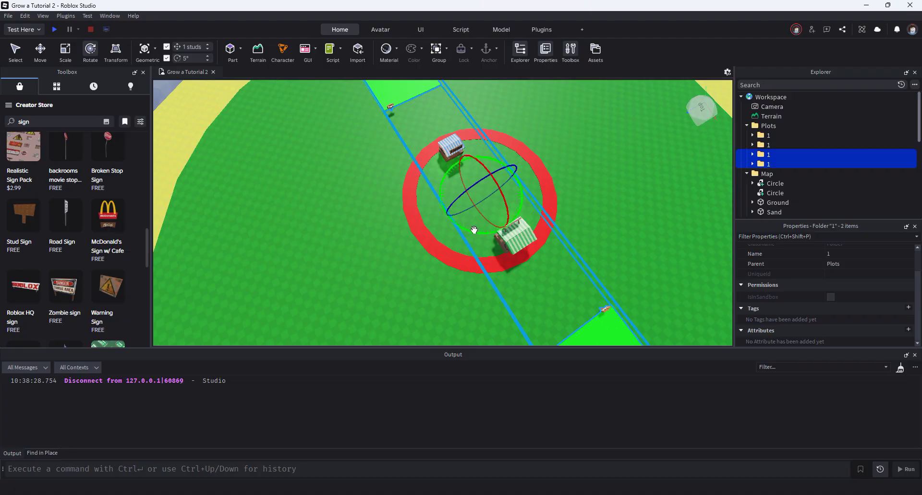
pyautogui.moveTo(474, 226); pyautogui.dragTo(432, 184)
pyautogui.moveTo(580, 262); pyautogui.dragTo(580, 262, button='right')
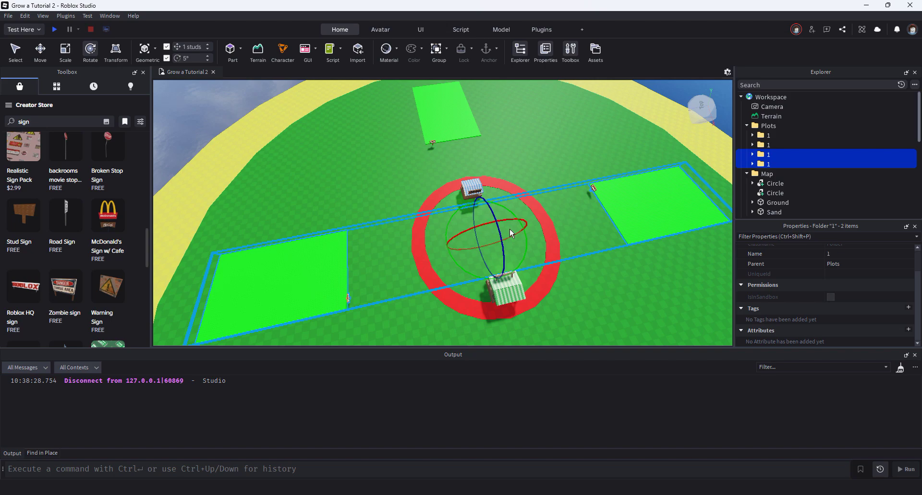
# Step: Duplicate all four plot folders and rotate the copies around the map's centre into the gaps between the existing plots
pyautogui.keyDown('shift'); pyautogui.click(766, 137); pyautogui.keyUp('shift')
pyautogui.hotkey('ctrl', 'd')
pyautogui.moveTo(525, 259); pyautogui.dragTo(496, 262)
pyautogui.press('a')
pyautogui.moveTo(521, 267); pyautogui.dragTo(506, 275, button='right')
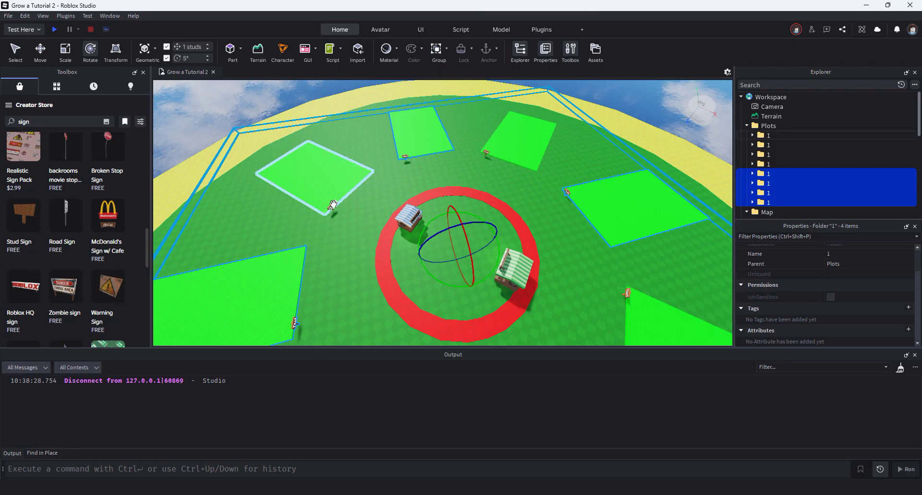
# Step: Rename the seven duplicated plot folders in sequence from 2 to 8
pyautogui.moveTo(587, 244); pyautogui.dragTo(587, 244, button='right')
pyautogui.press('d')
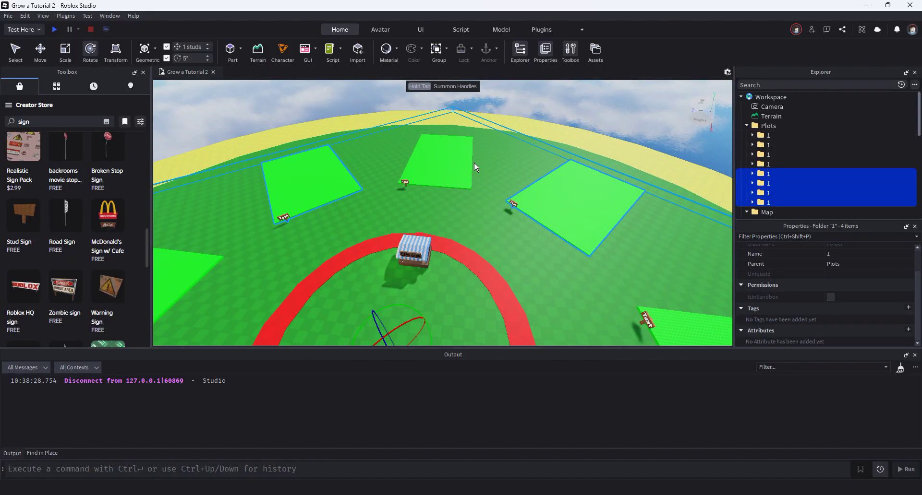
pyautogui.doubleClick(783, 145)
pyautogui.write('2')
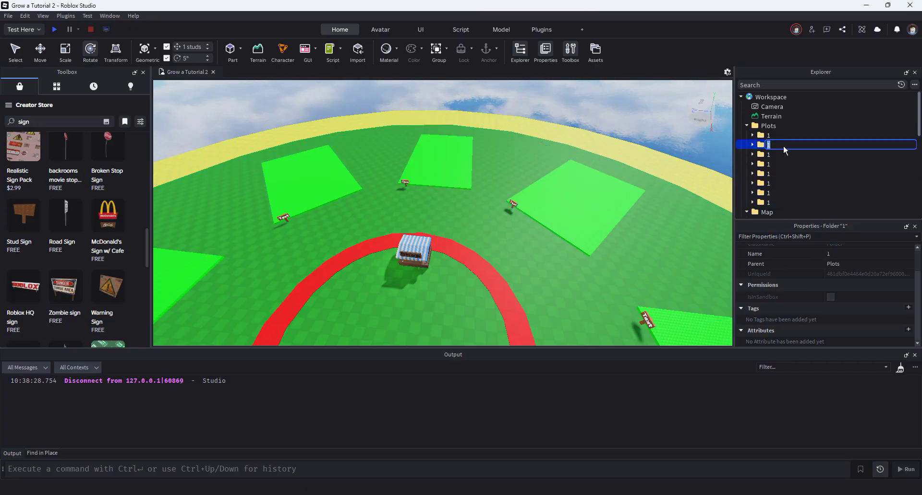
pyautogui.press('Tab')
pyautogui.write('3')
pyautogui.press('Tab')
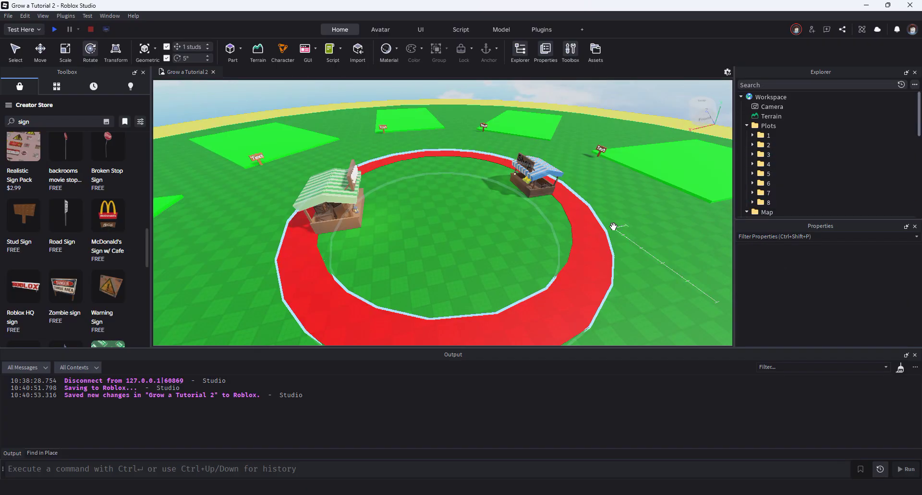
pyautogui.press('w')
pyautogui.moveTo(613, 227); pyautogui.dragTo(614, 226, button='right')
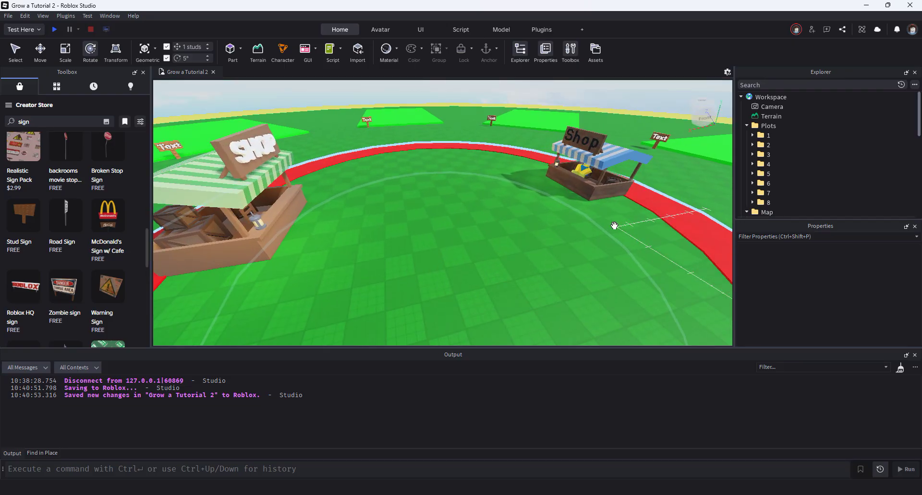
pyautogui.moveTo(500, 222); pyautogui.dragTo(500, 223, button='right')
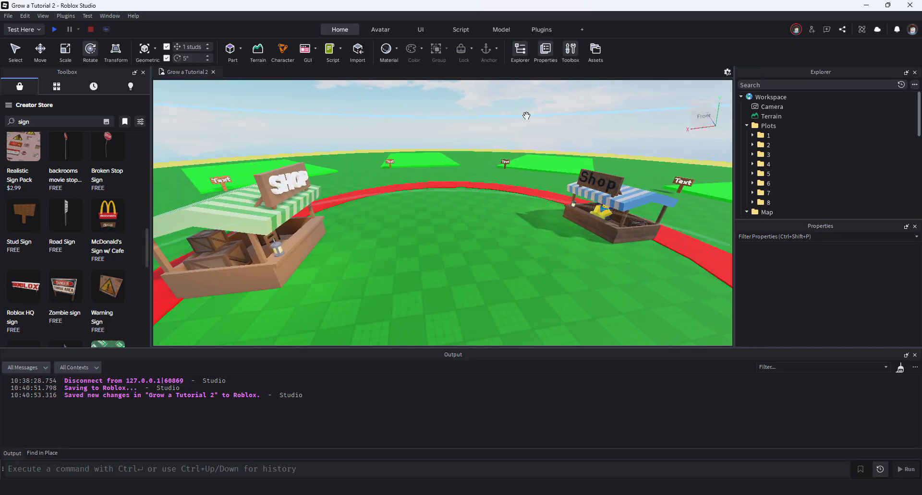
pyautogui.scroll(2, 538, 106)
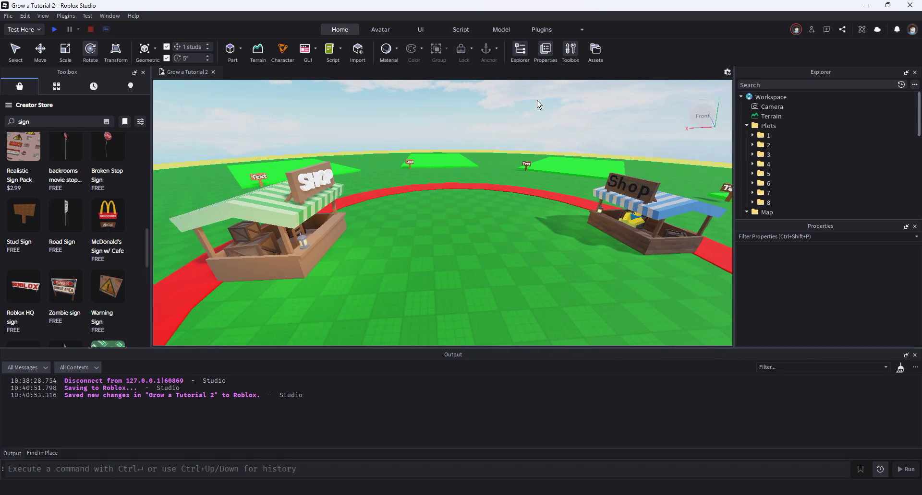